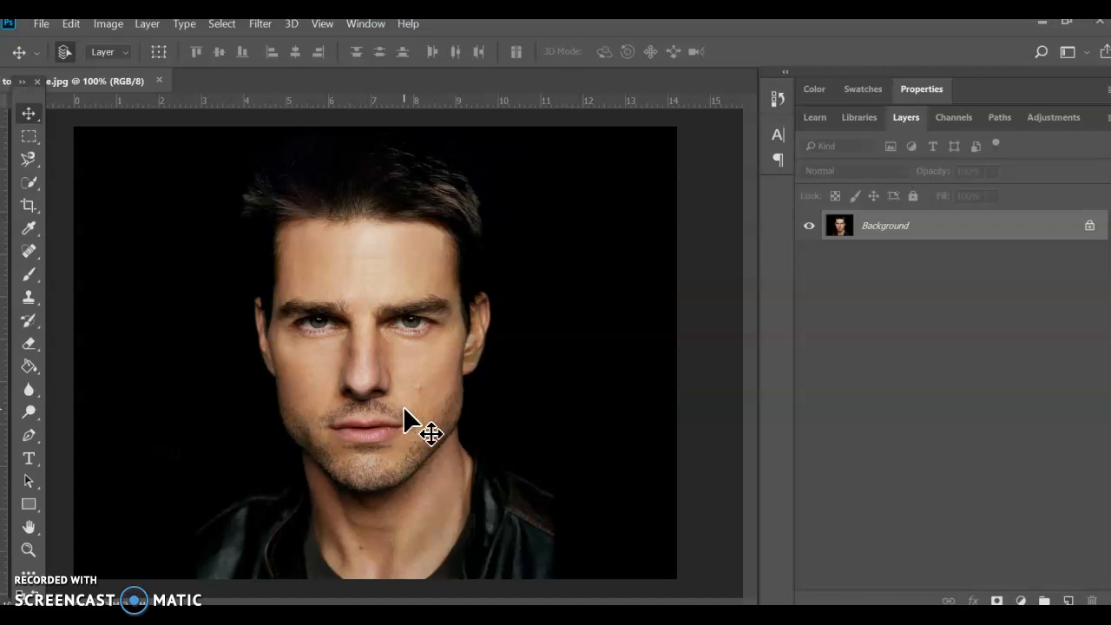
Step: Switch to Chrome and examine the finished alien portrait on the Alienize tutorial page
click(403, 399)
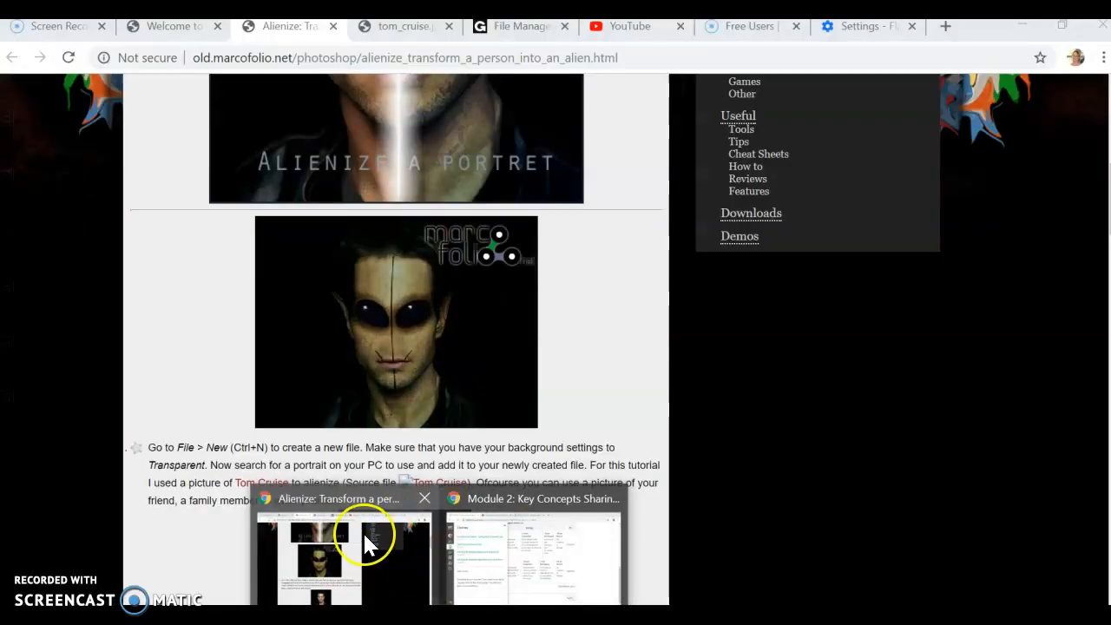
click(364, 533)
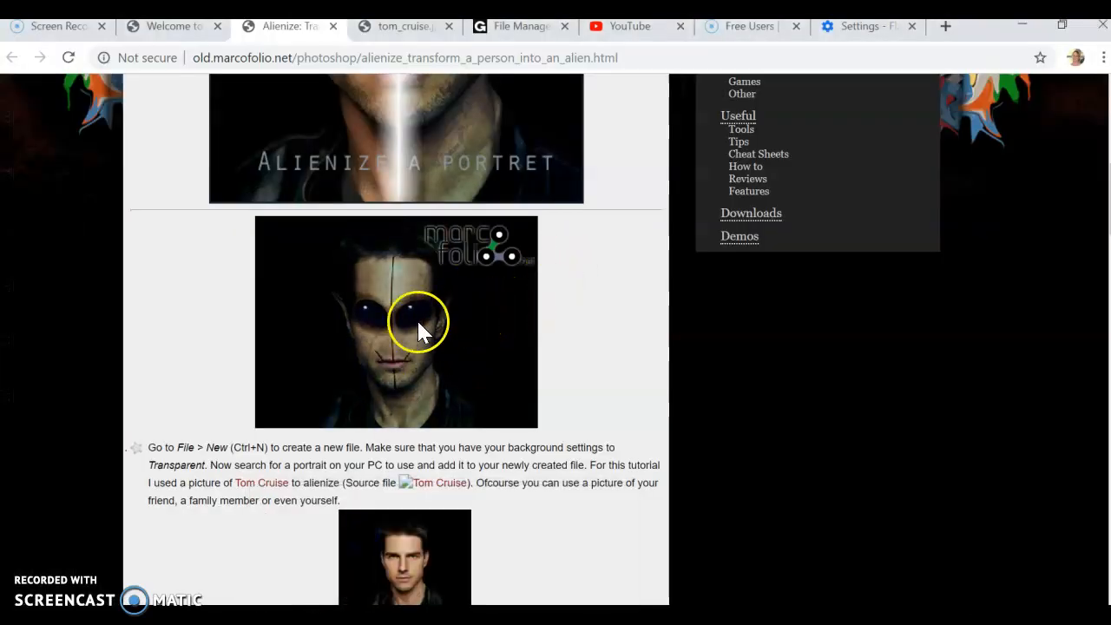
scroll(497, 248, up, 4)
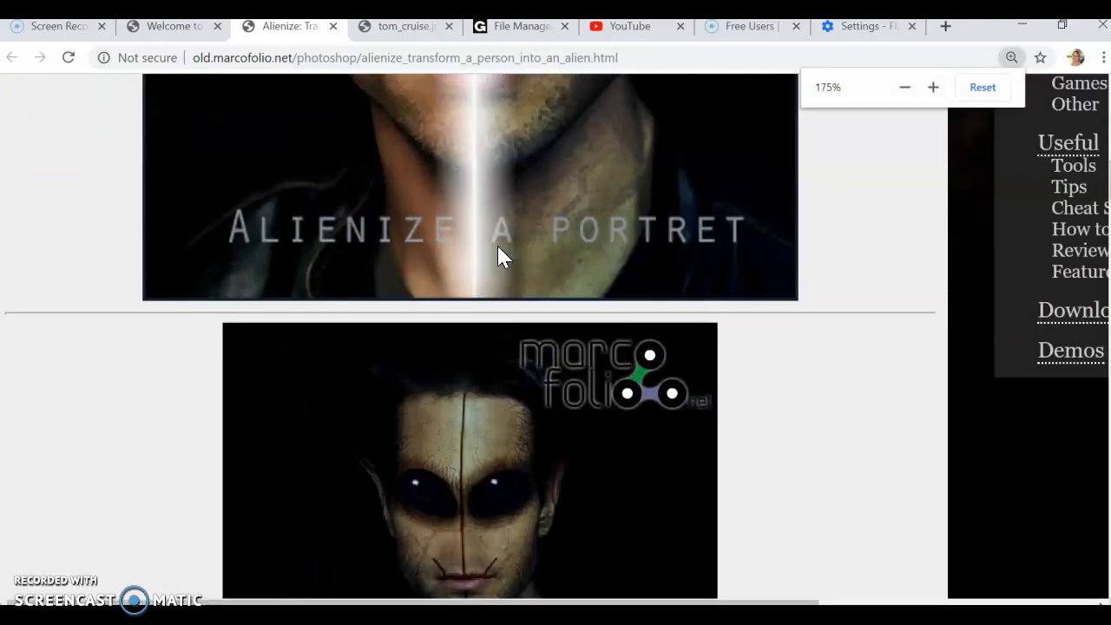
scroll(590, 256, down, 2)
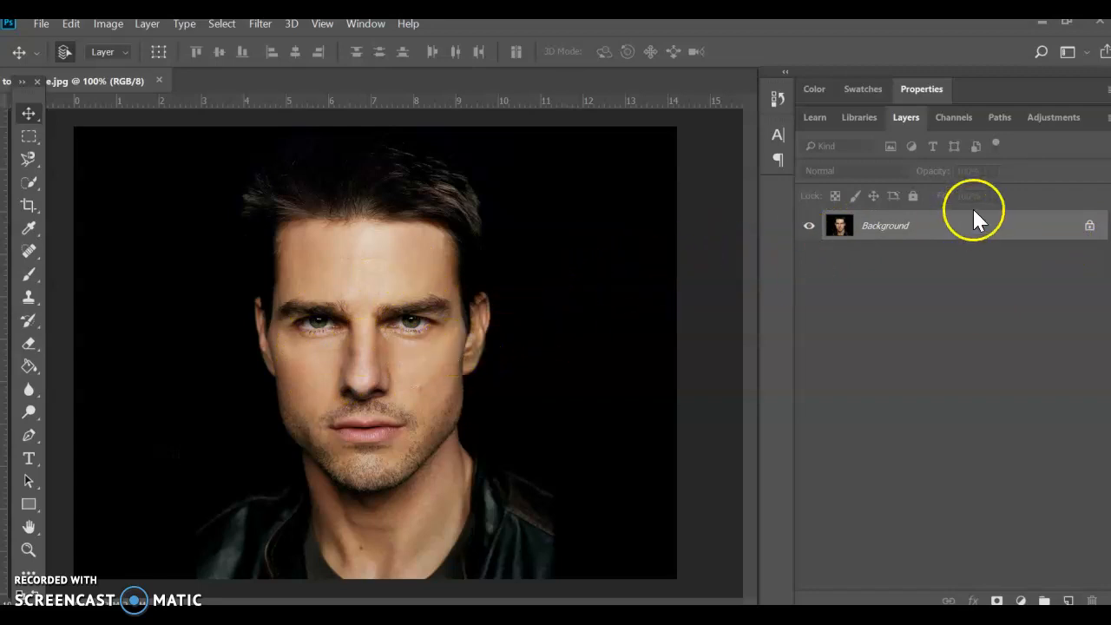
Step: Back in Photoshop, unlock the Background layer and set up the Eraser tool with a 13 px brush at 100% hardness
click(1089, 226)
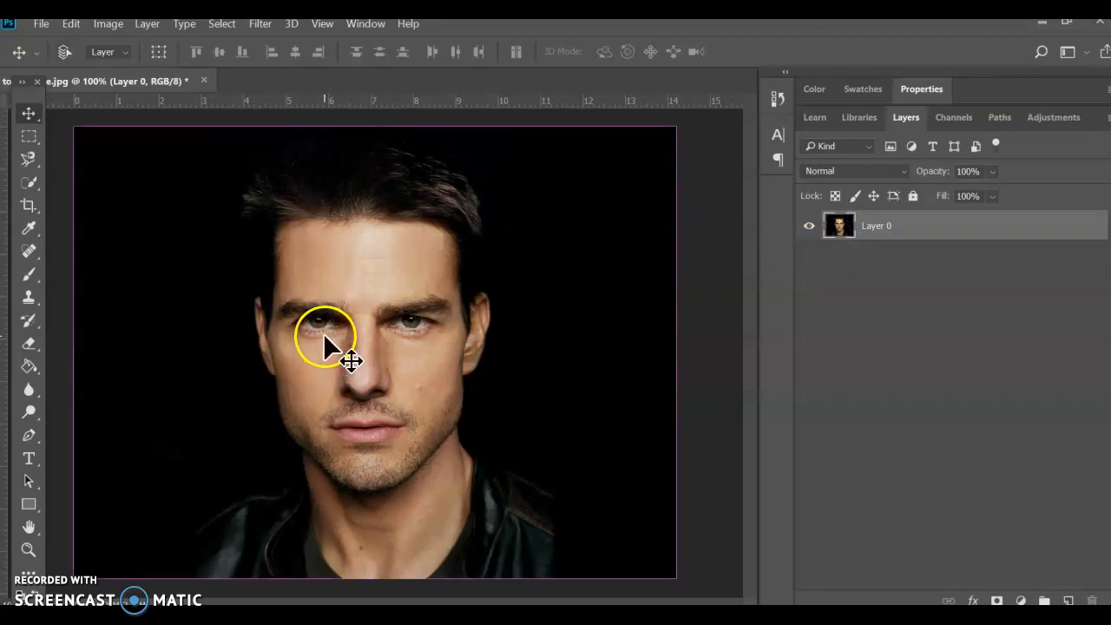
scroll(319, 338, up, 5)
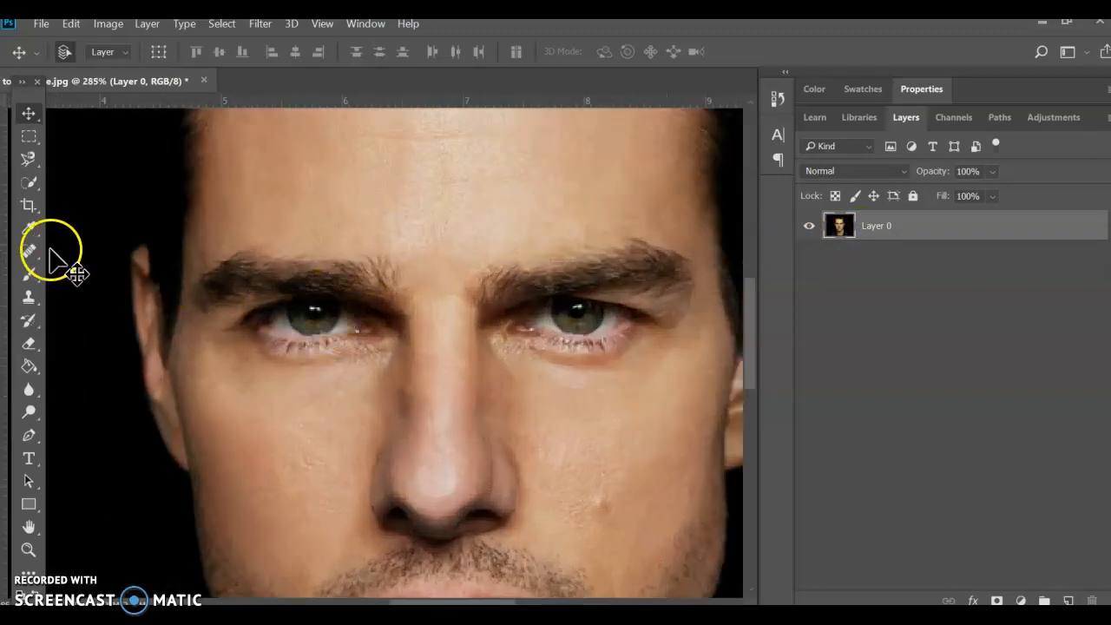
click(26, 344)
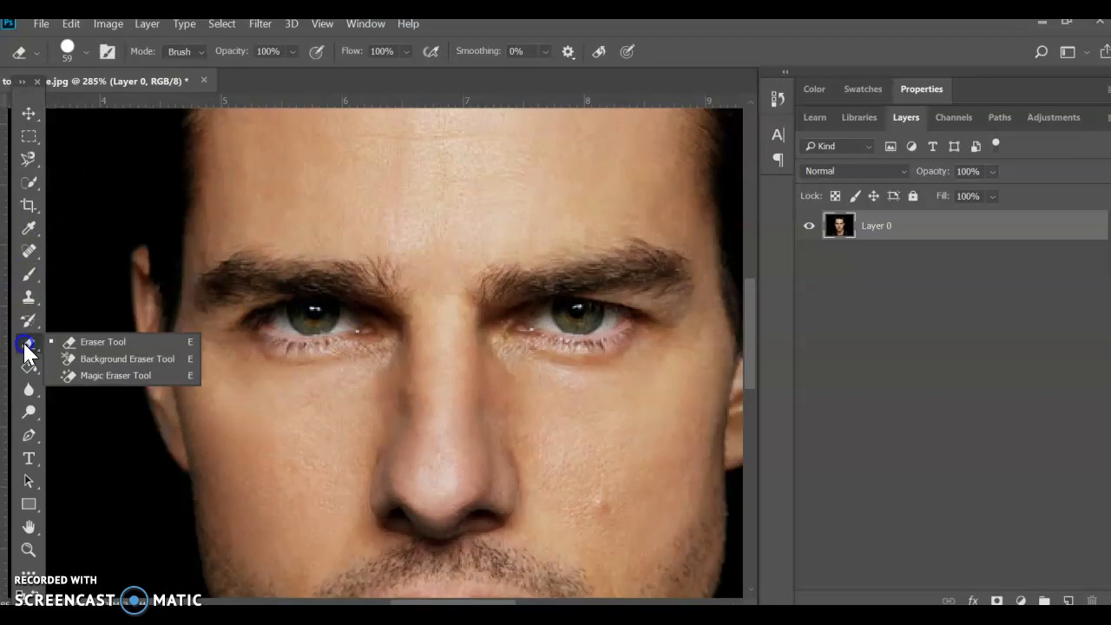
click(80, 342)
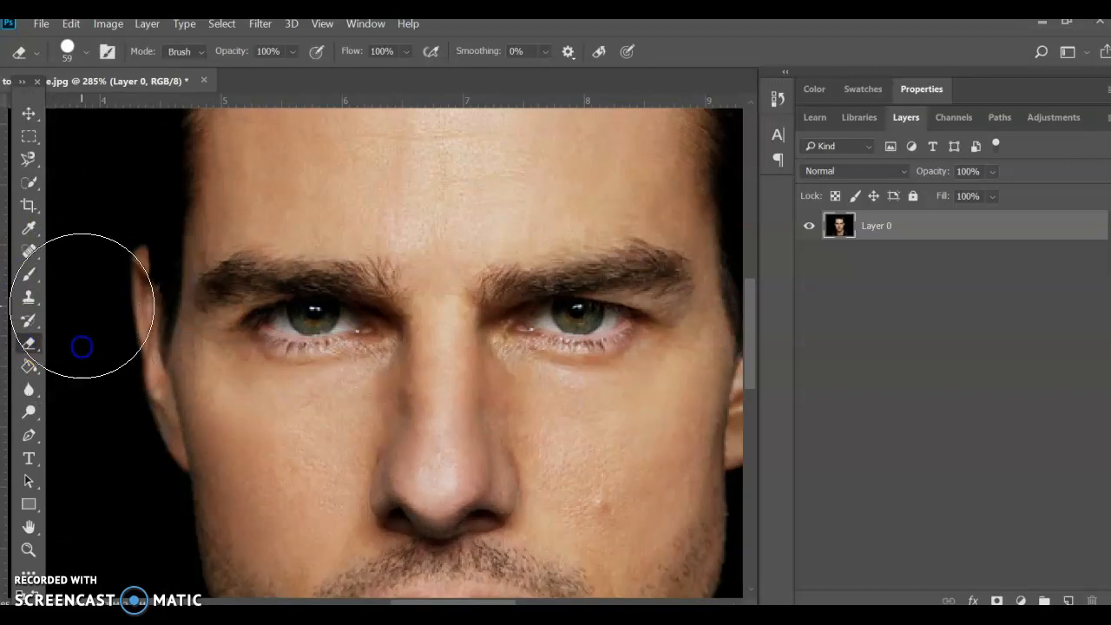
click(82, 54)
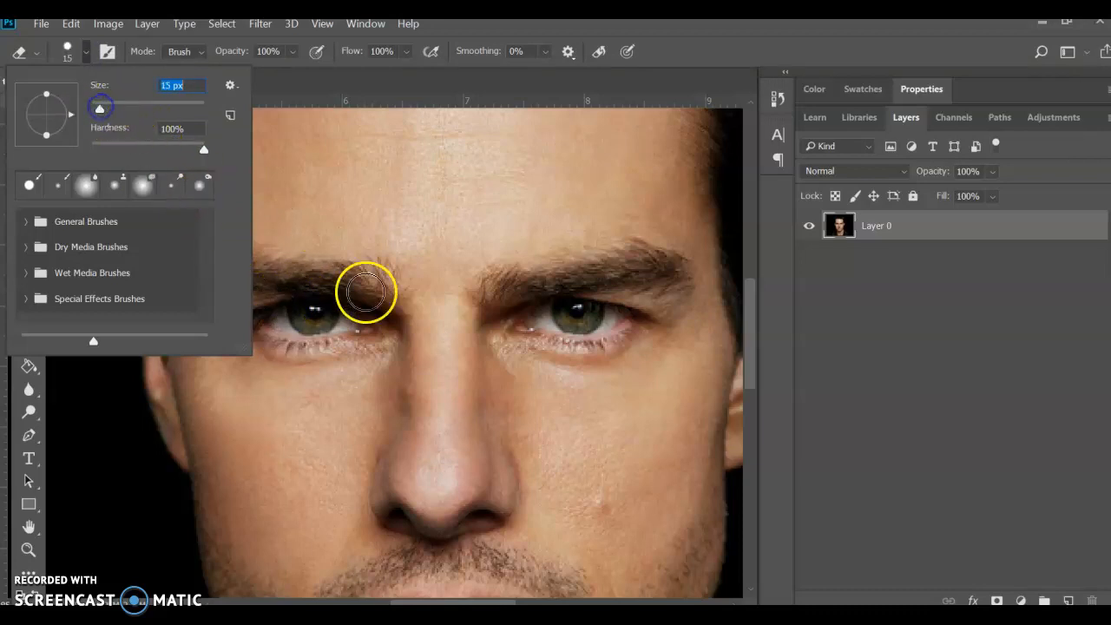
drag(101, 115, 99, 114)
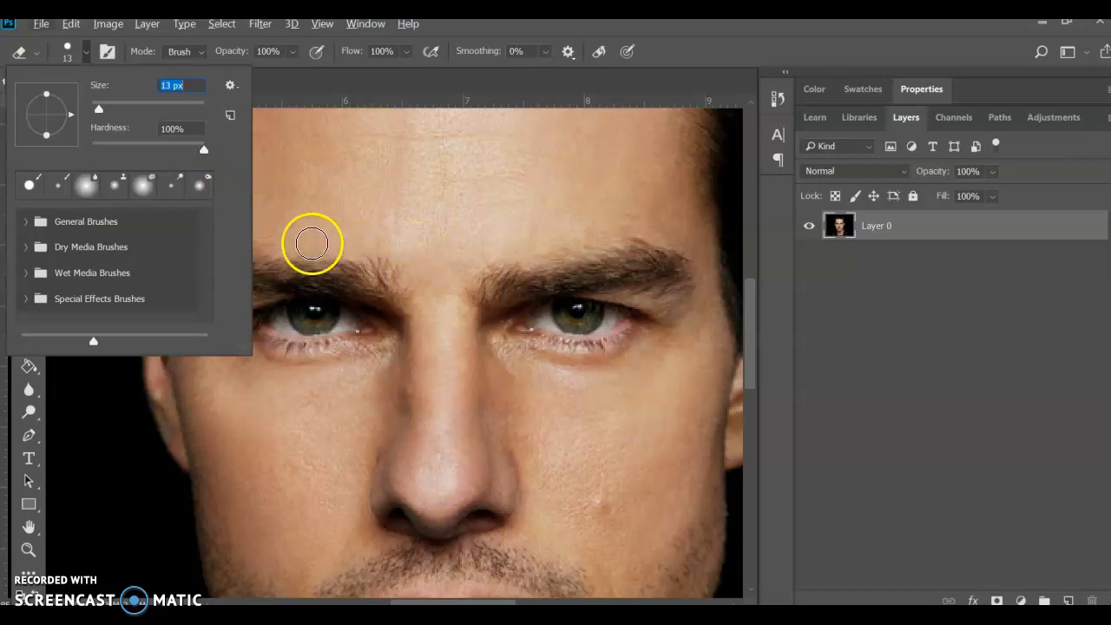
click(451, 242)
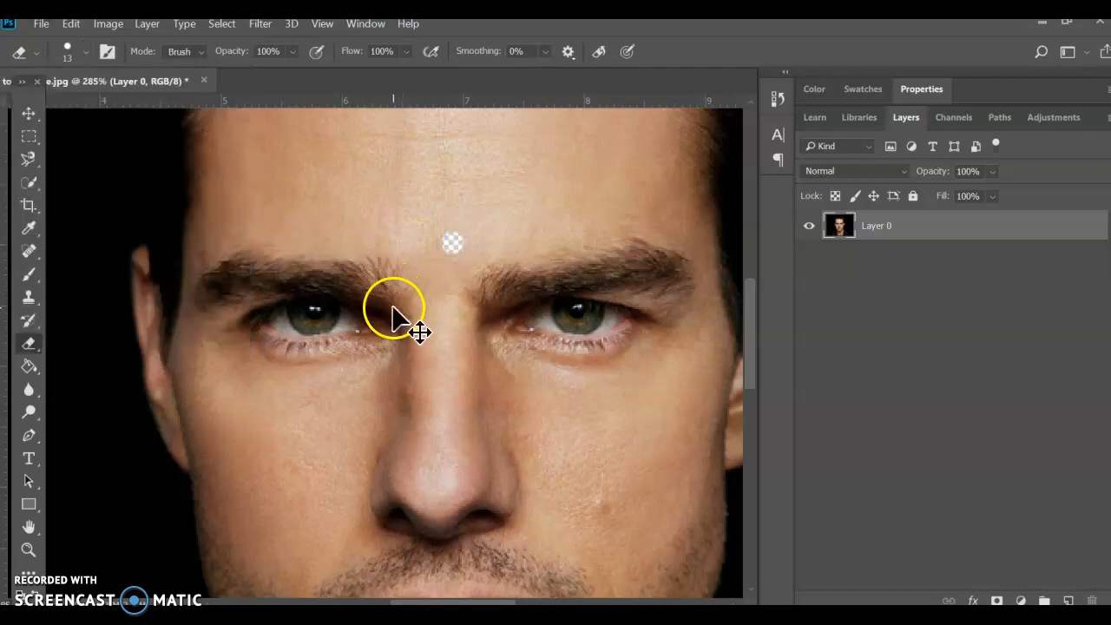
Step: Erase both eyes of the portrait to transparency, following the shape of the eyelids
scroll(307, 316, up, 5)
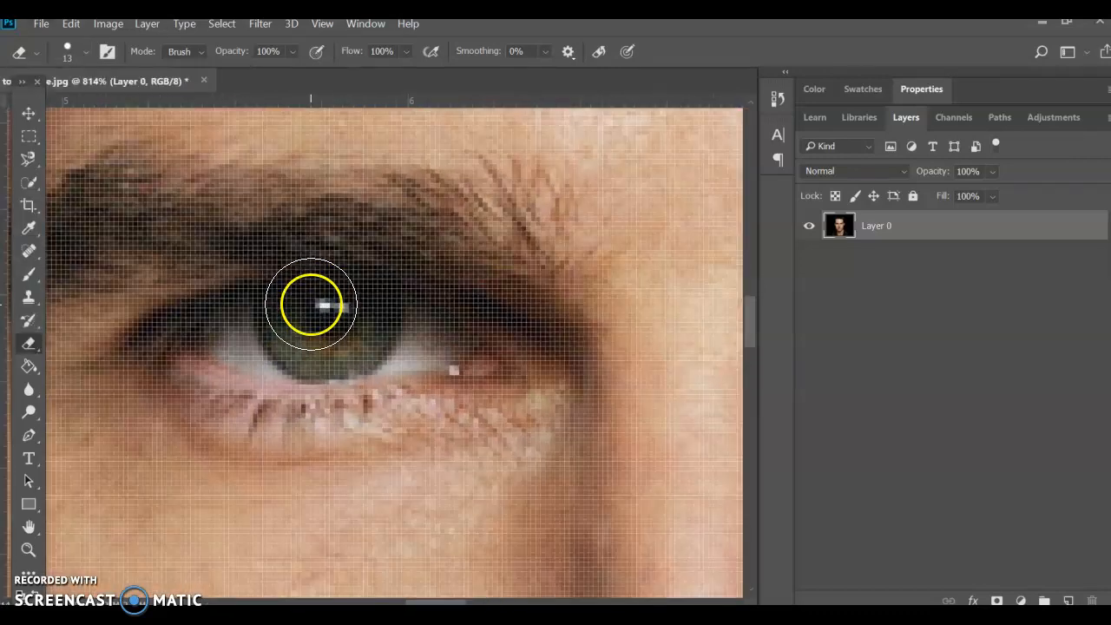
scroll(271, 349, down, 1)
mouse_move(234, 342)
mouse_down()
mouse_move(304, 322)
mouse_move(379, 327)
mouse_move(426, 354)
mouse_move(261, 355)
mouse_move(240, 335)
mouse_up()
scroll(483, 475, right, 1)
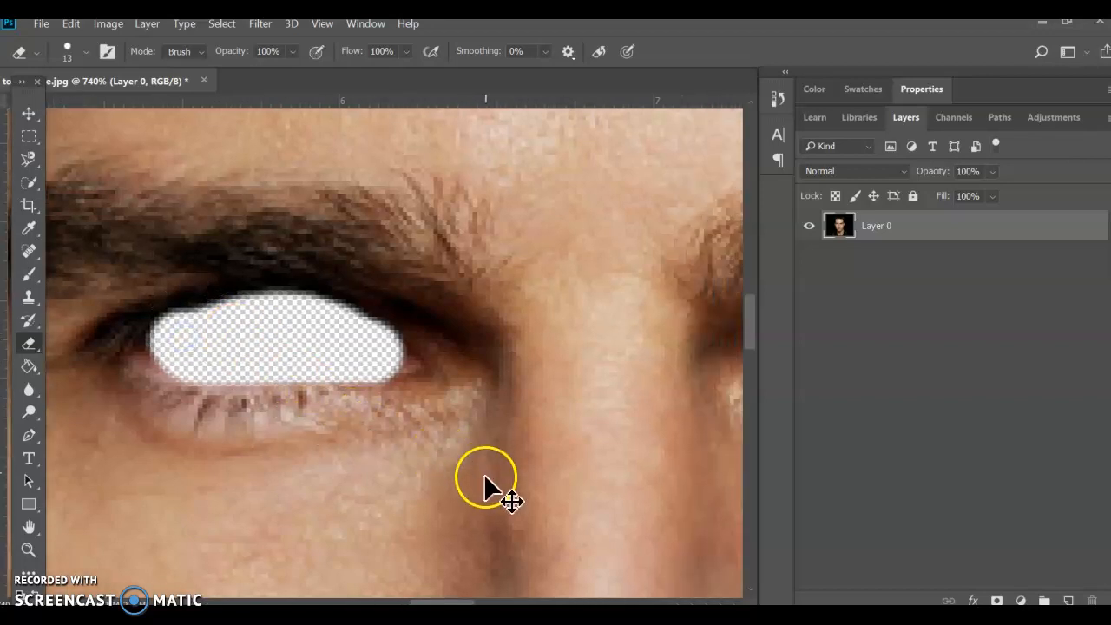
scroll(483, 475, right, 7)
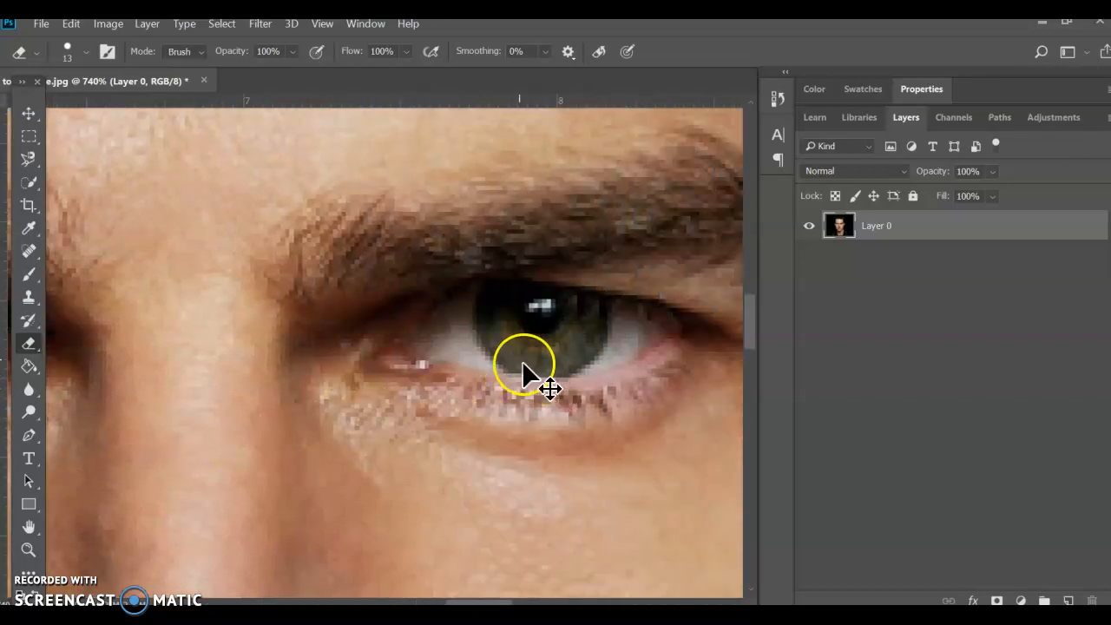
mouse_move(456, 335)
mouse_down()
mouse_move(632, 329)
mouse_move(569, 347)
mouse_move(481, 344)
mouse_up()
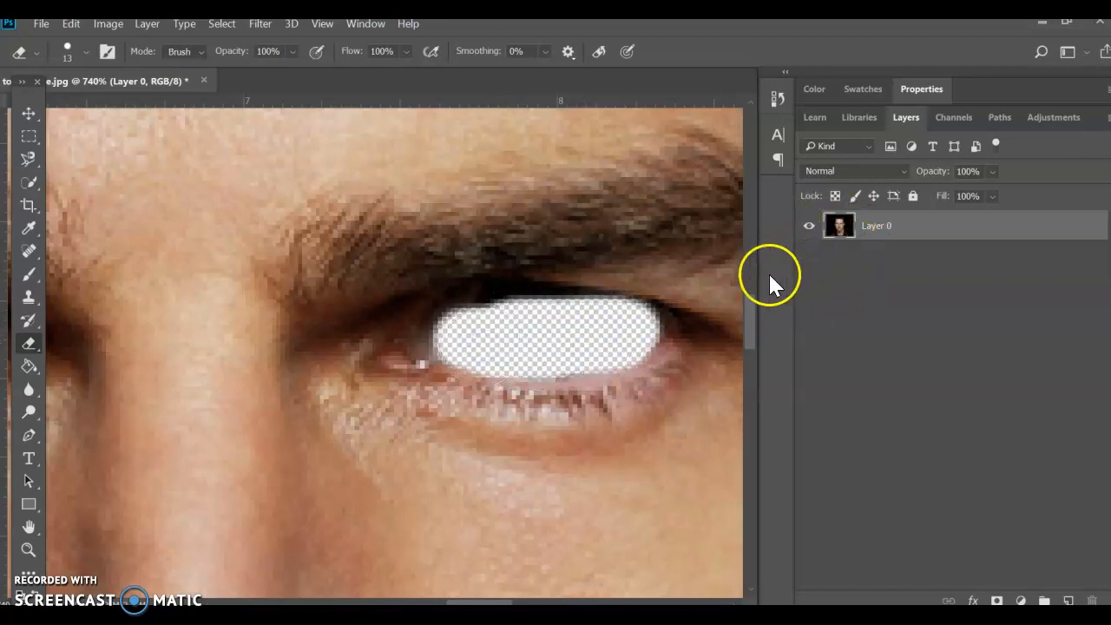
Step: Cover the nose and nostrils with skin sampled from both cheeks using the Clone Stamp tool
scroll(454, 330, down, 5)
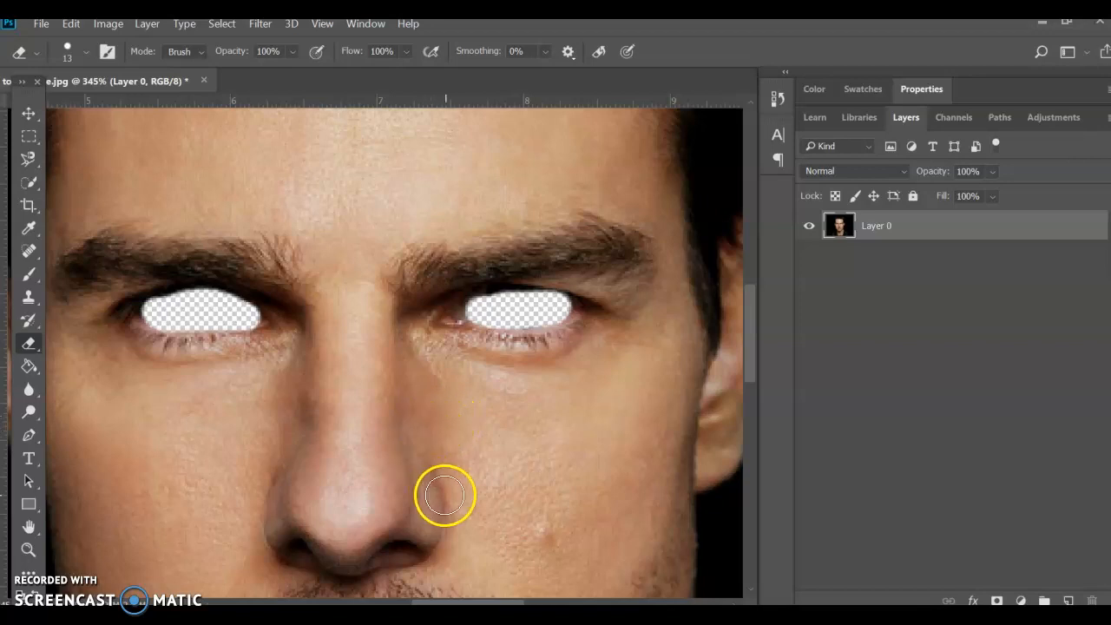
scroll(451, 486, down, 3)
scroll(501, 455, left, 2)
scroll(496, 442, left, 1)
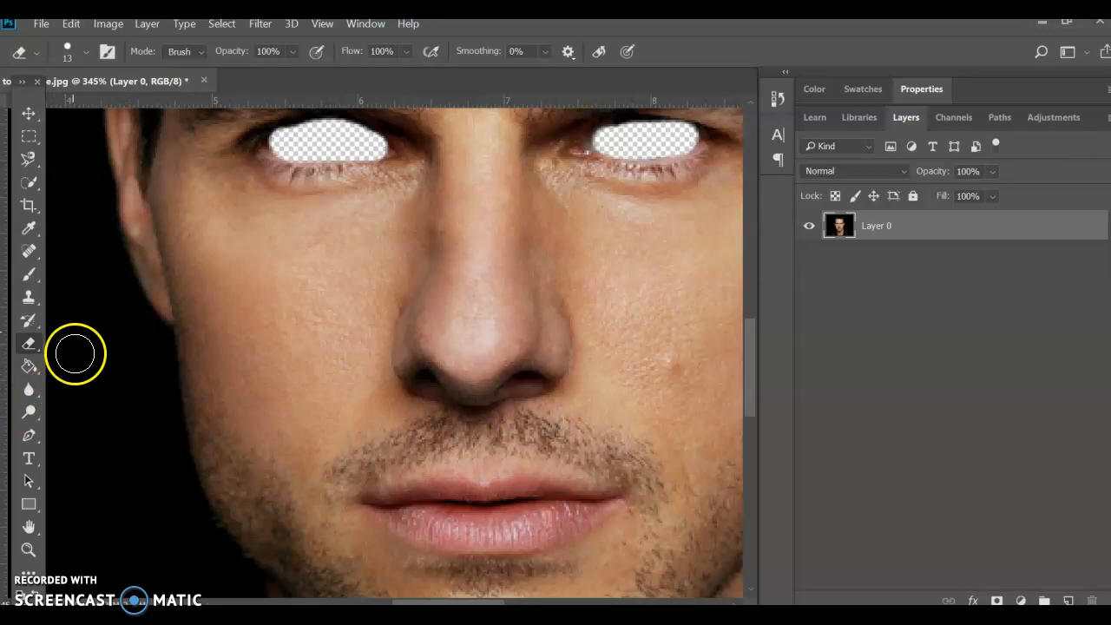
click(30, 297)
drag(29, 298, 101, 302)
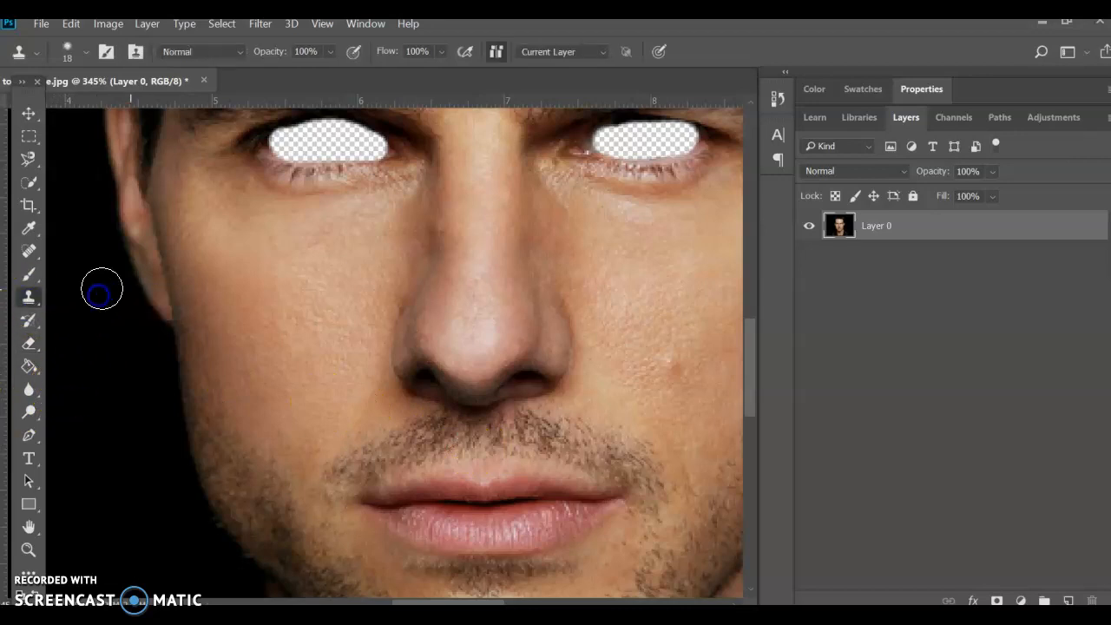
alt+click(293, 320)
mouse_move(394, 331)
mouse_down()
mouse_move(391, 360)
mouse_move(414, 338)
mouse_move(414, 305)
mouse_up()
alt+click(297, 332)
mouse_move(410, 361)
mouse_down()
mouse_move(422, 372)
mouse_move(416, 389)
mouse_move(447, 364)
mouse_move(426, 384)
mouse_move(401, 377)
mouse_up()
alt+click(289, 326)
alt+click(273, 303)
mouse_move(561, 264)
mouse_down()
mouse_move(565, 327)
mouse_move(511, 350)
mouse_up()
alt+click(590, 337)
alt+click(701, 305)
alt+click(662, 277)
mouse_move(583, 358)
mouse_down()
mouse_move(535, 384)
mouse_move(553, 379)
mouse_up()
alt+click(638, 287)
alt+click(639, 283)
mouse_move(531, 329)
mouse_down()
mouse_move(530, 265)
mouse_move(481, 235)
mouse_move(513, 223)
mouse_move(540, 265)
mouse_up()
alt+click(664, 265)
alt+click(671, 246)
drag(438, 280, 446, 230)
alt+click(306, 274)
drag(413, 287, 448, 226)
alt+click(302, 276)
drag(400, 343, 401, 345)
alt+click(251, 279)
mouse_move(416, 389)
mouse_down()
mouse_move(446, 374)
mouse_move(423, 395)
mouse_move(471, 397)
mouse_up()
alt+click(223, 314)
alt+click(296, 298)
drag(464, 326, 442, 321)
alt+click(223, 260)
drag(511, 315, 509, 321)
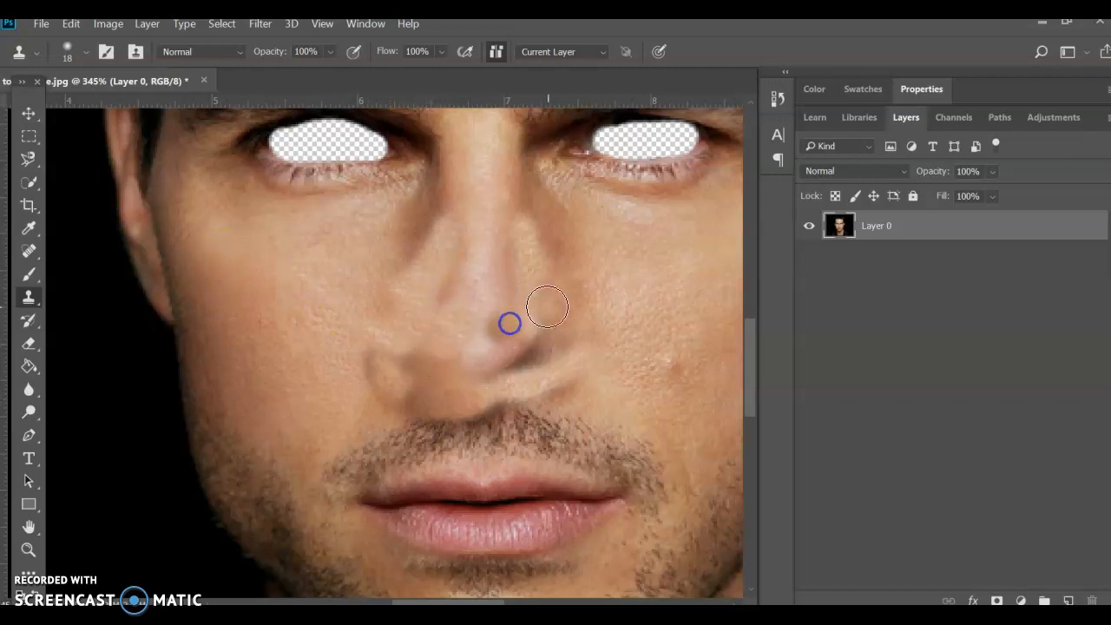
Step: Smooth the remaining nose shadows and contours with the Patch tool, replacing each area with clean cheek skin
right_click(29, 251)
click(138, 279)
mouse_move(458, 217)
mouse_down()
mouse_move(372, 290)
mouse_move(488, 240)
mouse_up()
drag(422, 248, 303, 302)
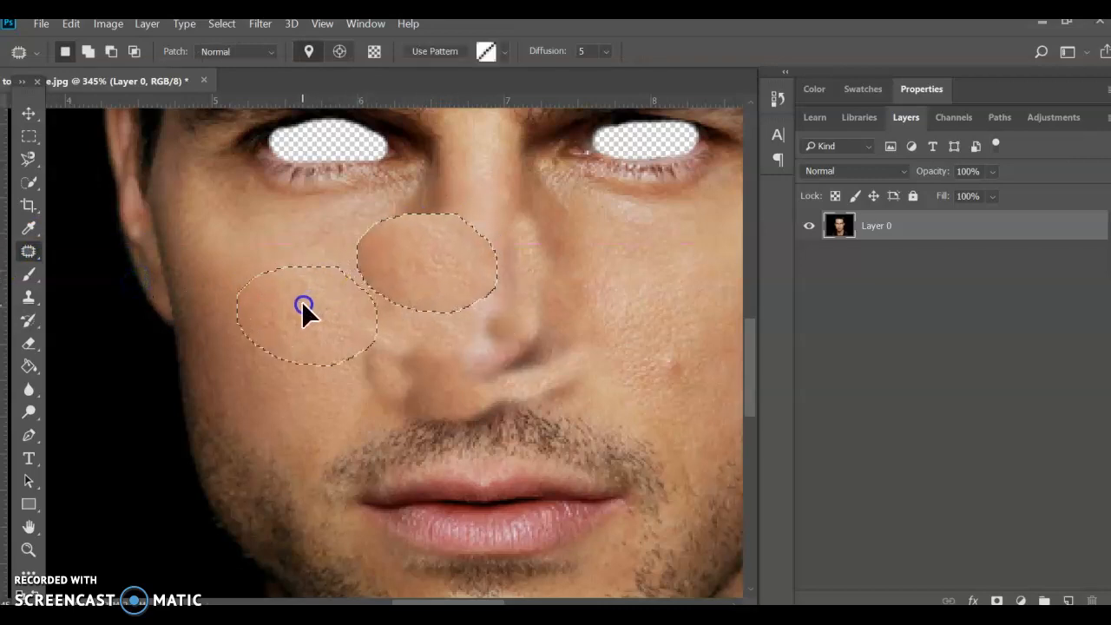
click(312, 356)
mouse_move(494, 227)
mouse_down()
mouse_move(620, 292)
mouse_move(658, 241)
mouse_up()
drag(541, 260, 277, 277)
click(564, 291)
mouse_move(465, 330)
mouse_down()
mouse_move(577, 371)
mouse_move(570, 290)
mouse_up()
drag(516, 303, 310, 277)
click(240, 317)
scroll(416, 330, down, 1)
mouse_move(392, 287)
mouse_down()
mouse_move(371, 290)
mouse_move(360, 360)
mouse_move(464, 379)
mouse_move(424, 295)
mouse_move(395, 288)
mouse_up()
drag(406, 320, 289, 242)
click(496, 234)
mouse_move(458, 304)
mouse_down()
mouse_move(615, 330)
mouse_move(538, 275)
mouse_up()
drag(518, 318, 303, 261)
mouse_move(398, 344)
mouse_down()
mouse_move(422, 372)
mouse_move(509, 387)
mouse_move(521, 328)
mouse_move(321, 255)
mouse_up()
click(618, 255)
mouse_move(690, 289)
mouse_down()
mouse_move(648, 314)
mouse_move(696, 289)
mouse_up()
drag(671, 323, 628, 250)
mouse_move(540, 276)
mouse_down()
mouse_move(582, 342)
mouse_move(587, 251)
mouse_move(387, 266)
mouse_up()
click(303, 330)
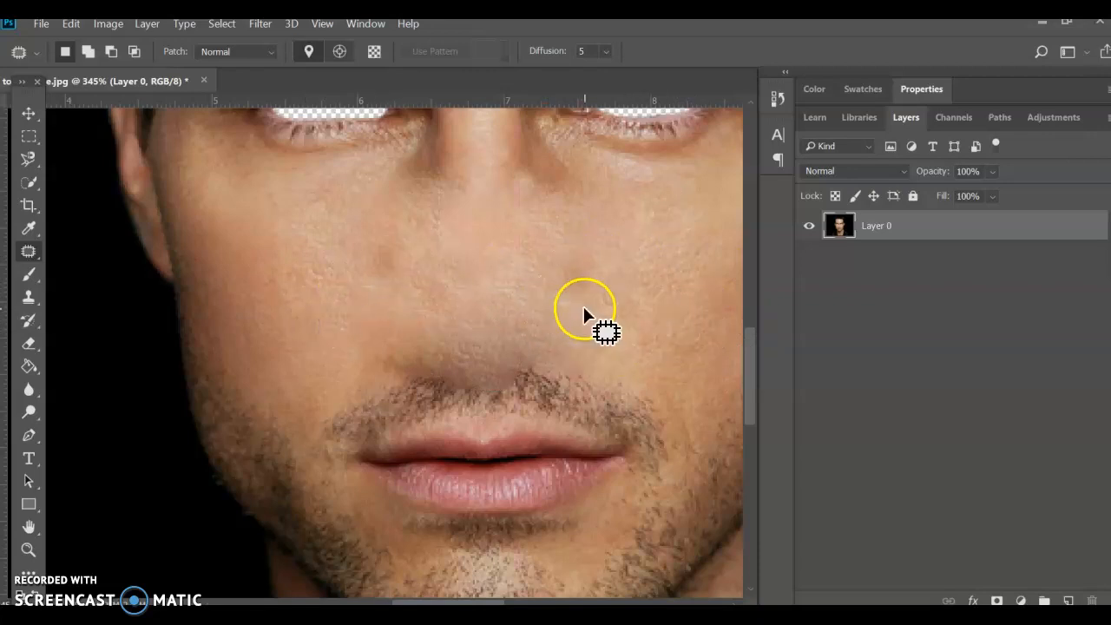
Step: Open the Liquify filter for the portrait and choose the Bloat tool
alt+scroll(583, 306, down, 5)
key(ctrl+minus)
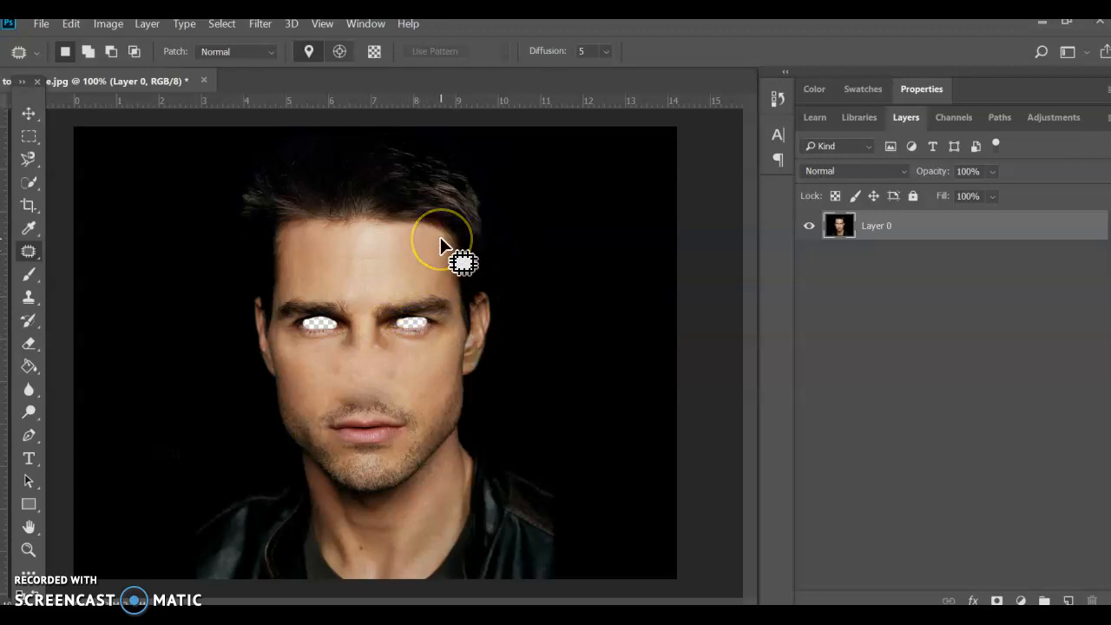
click(446, 181)
click(253, 23)
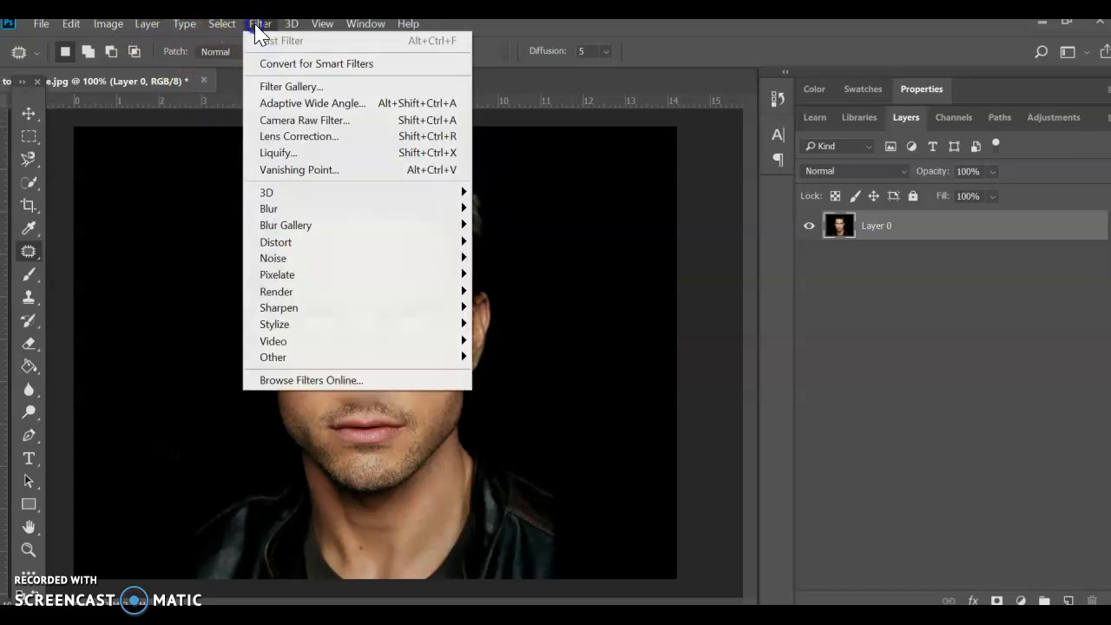
click(298, 154)
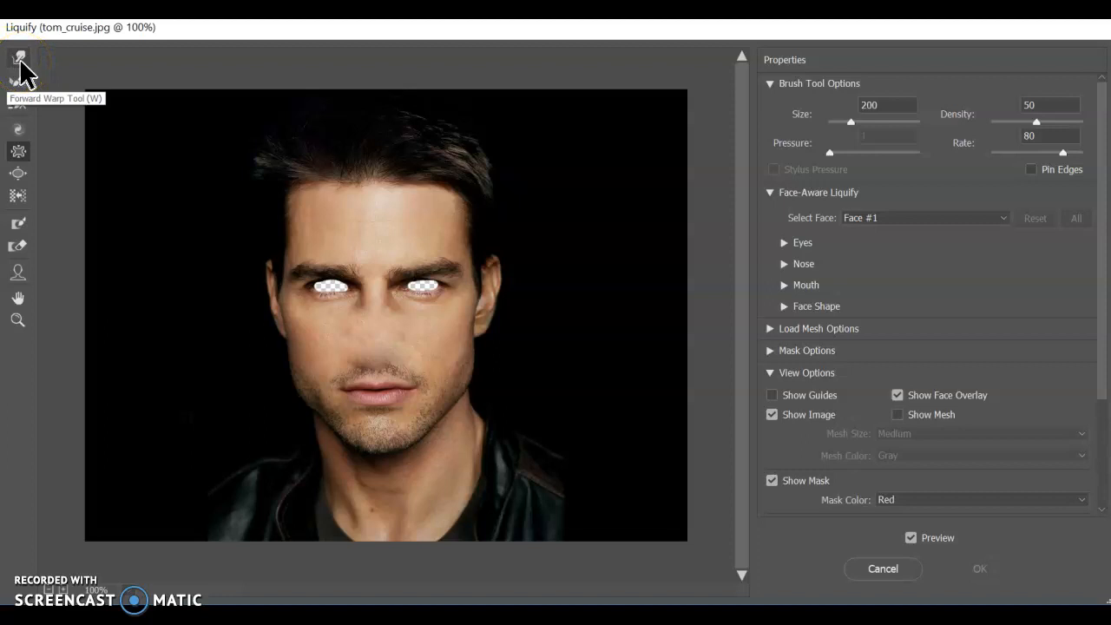
click(19, 177)
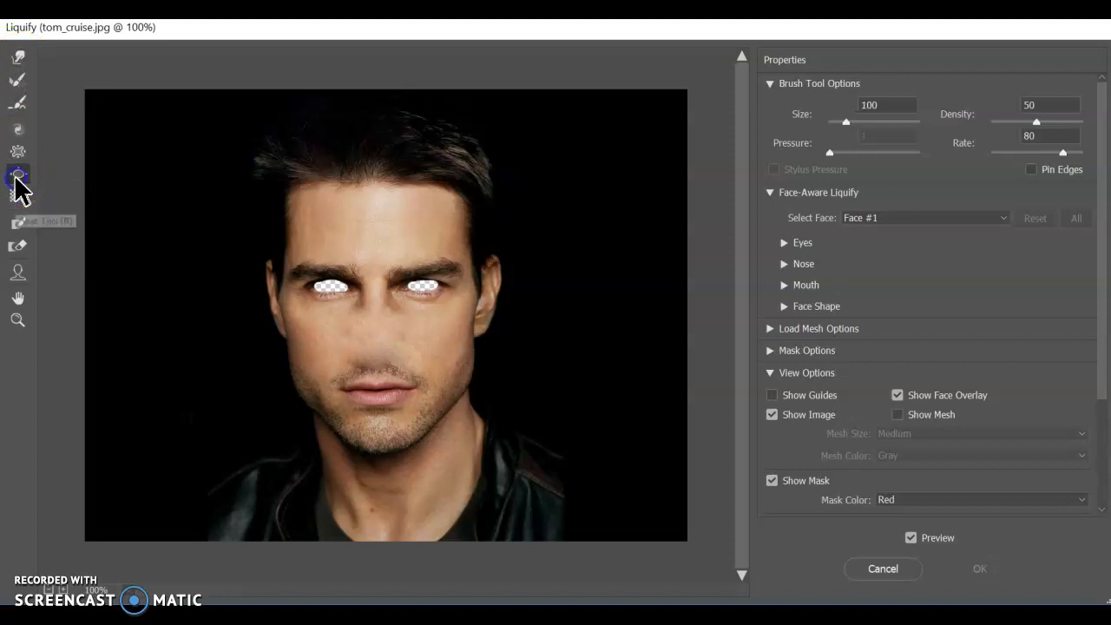
click(18, 130)
click(18, 58)
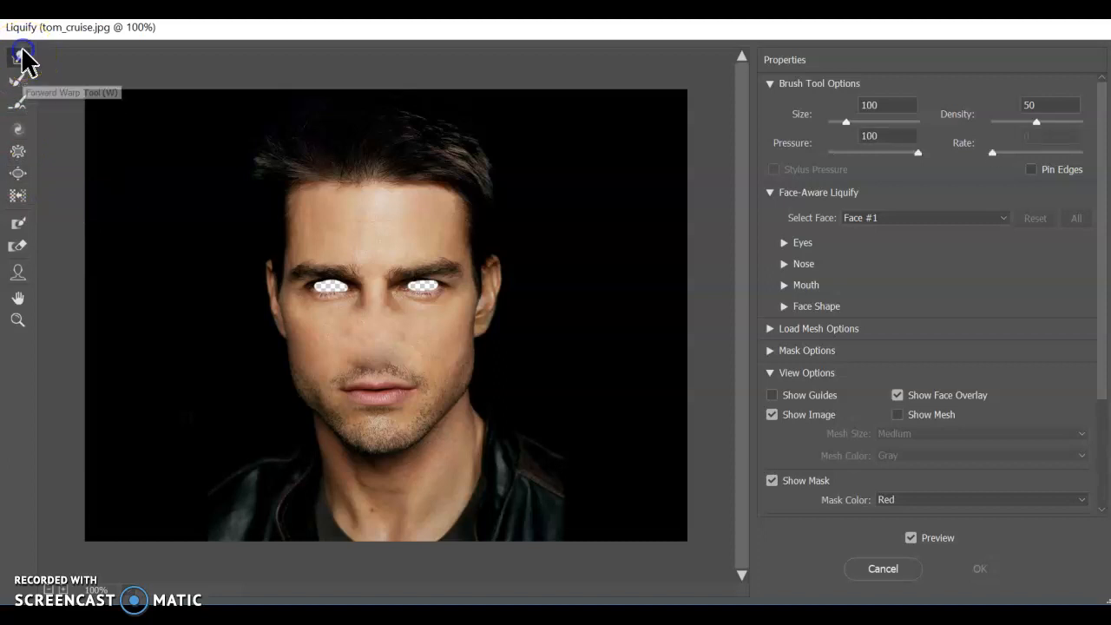
click(17, 174)
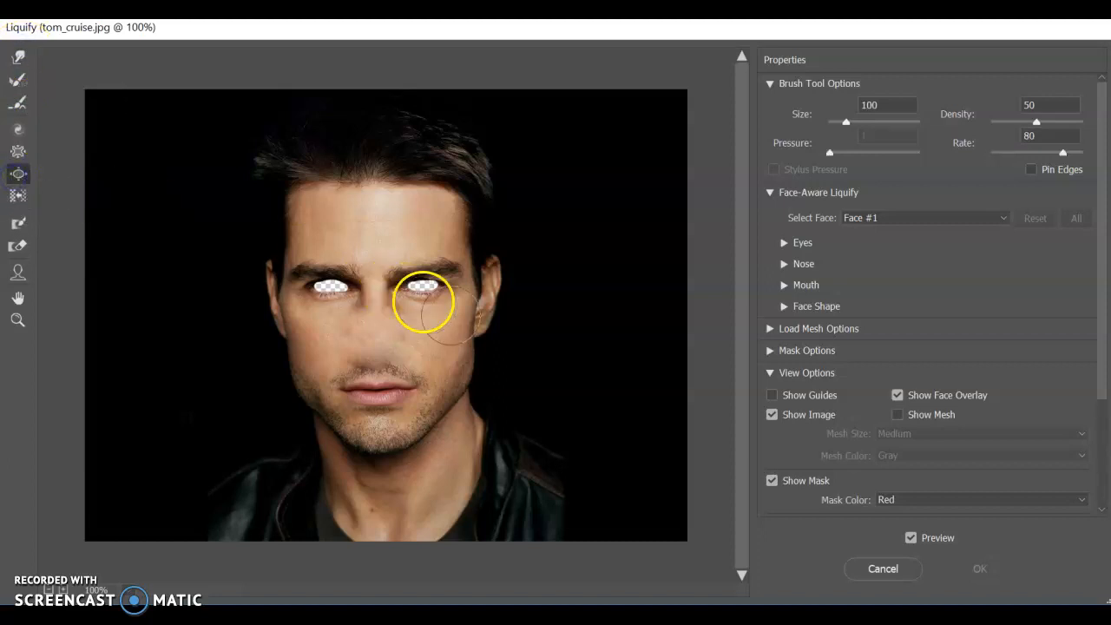
Step: Set the Bloat brush size to 42 and enlarge both erased eye openings
scroll(342, 297, up, 4)
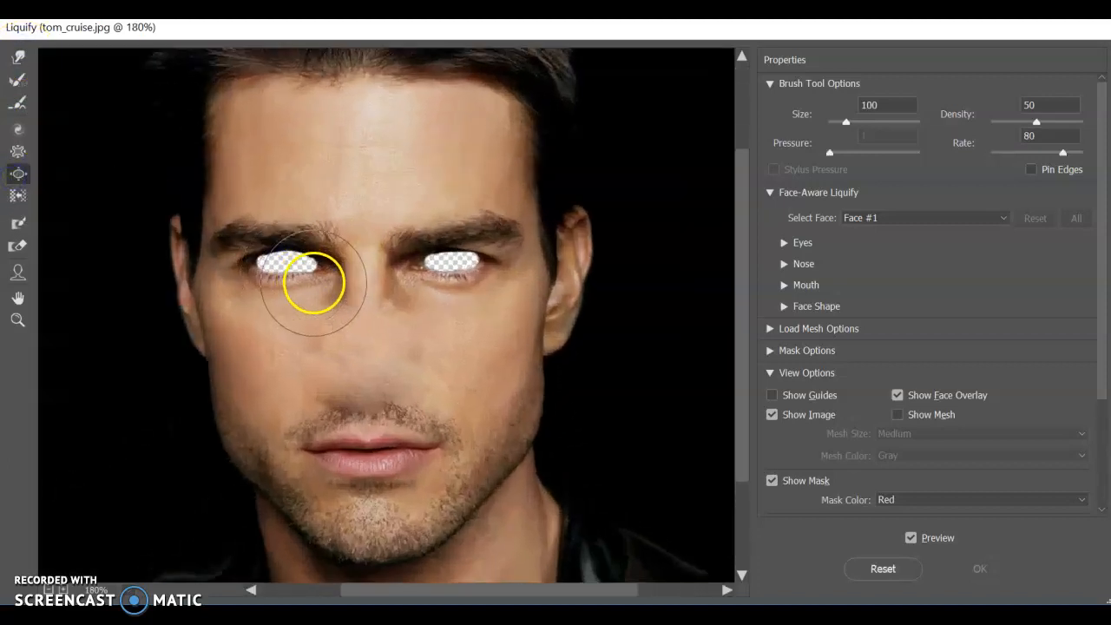
scroll(297, 285, up, 1)
scroll(261, 276, up, 5)
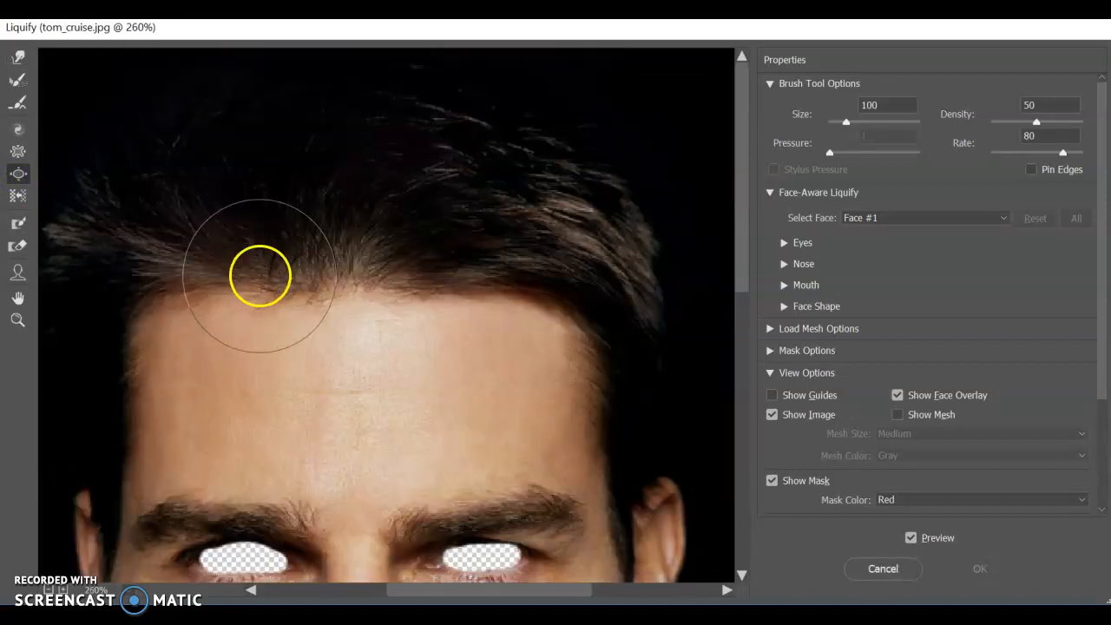
scroll(260, 278, down, 4)
scroll(242, 330, down, 3)
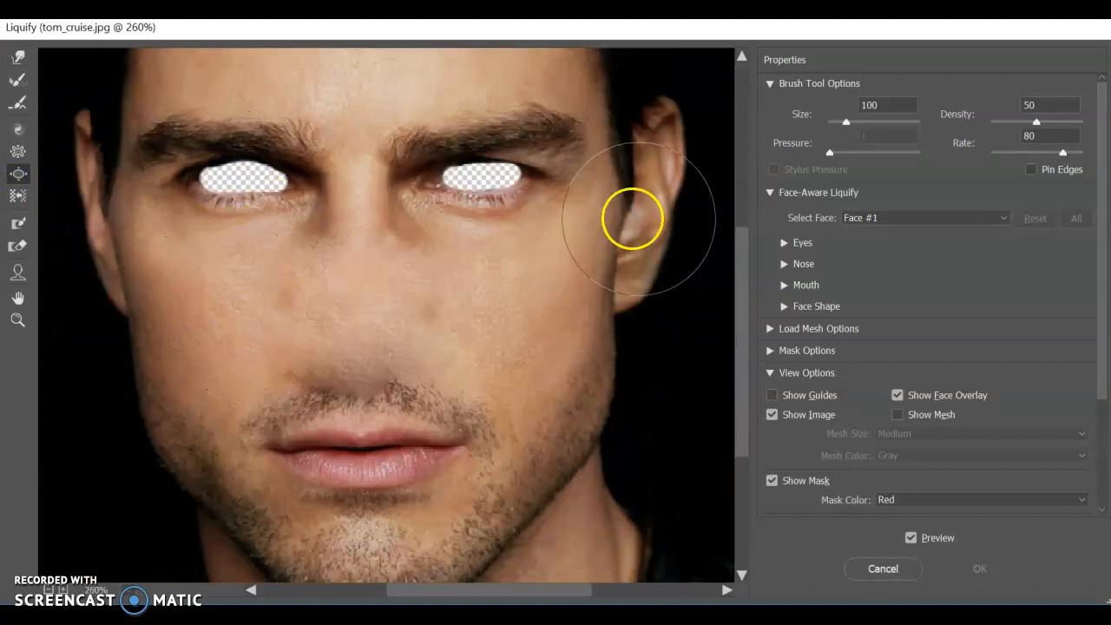
drag(847, 122, 837, 122)
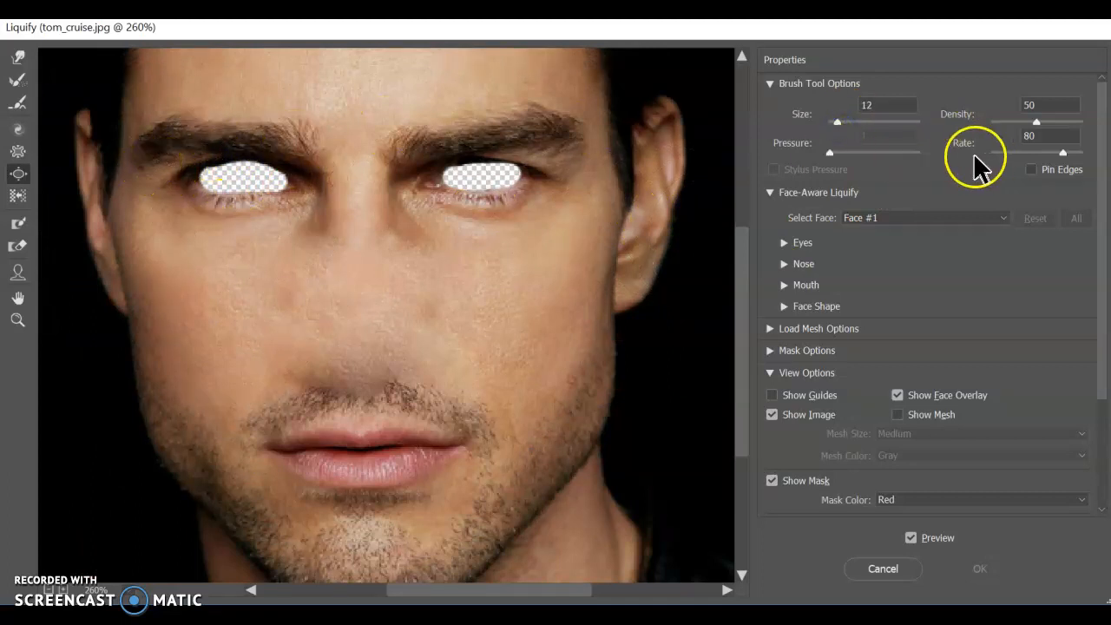
click(840, 122)
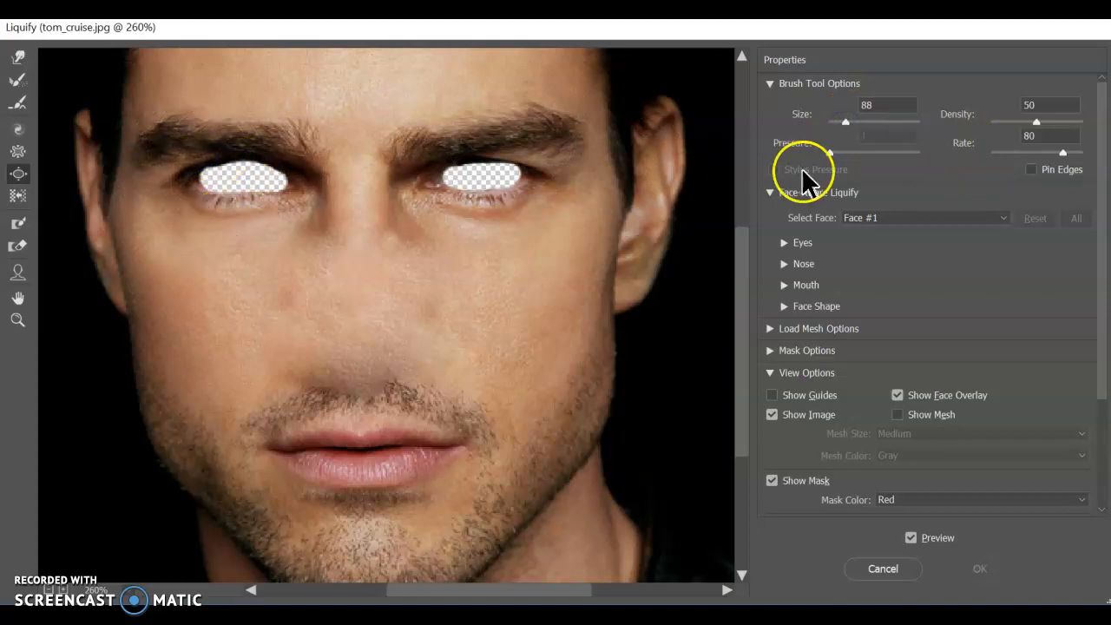
drag(847, 123, 840, 123)
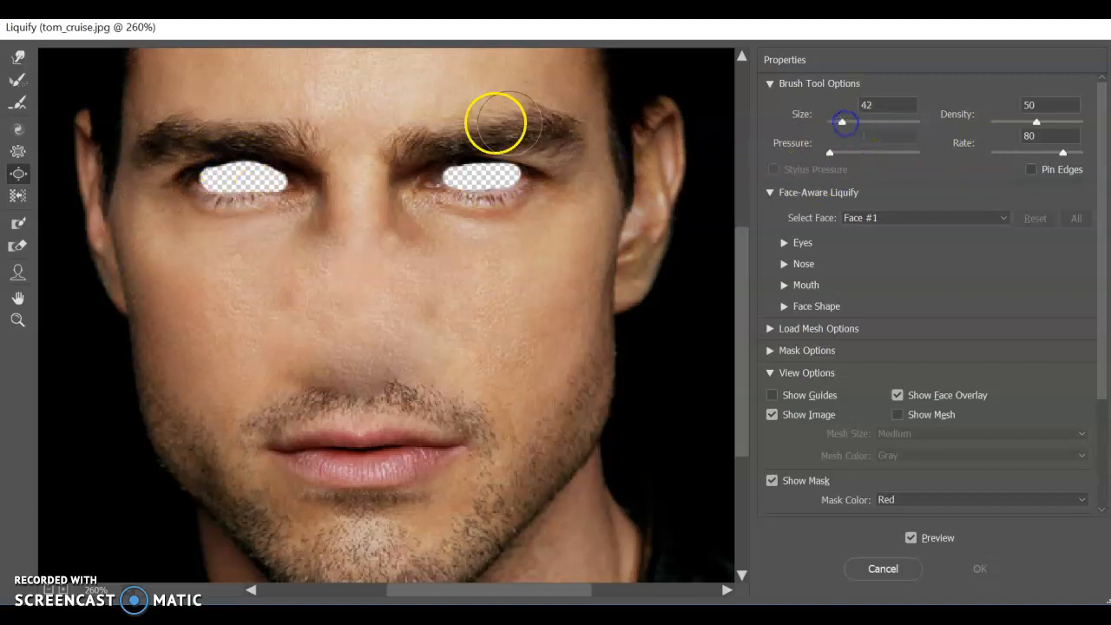
drag(235, 173, 241, 177)
drag(483, 175, 482, 177)
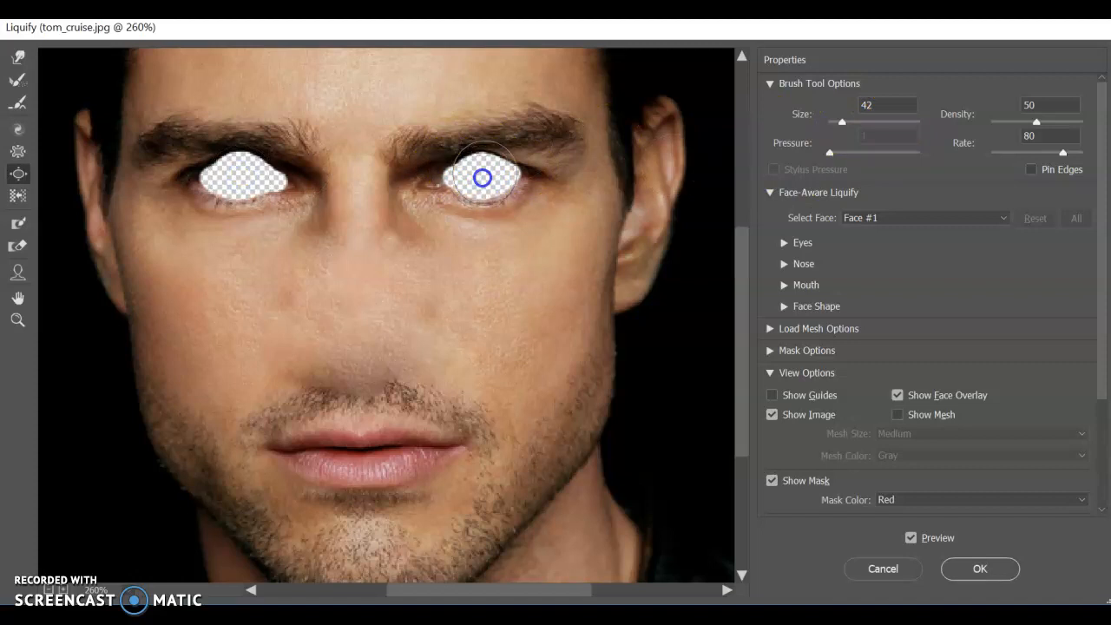
drag(848, 120, 841, 121)
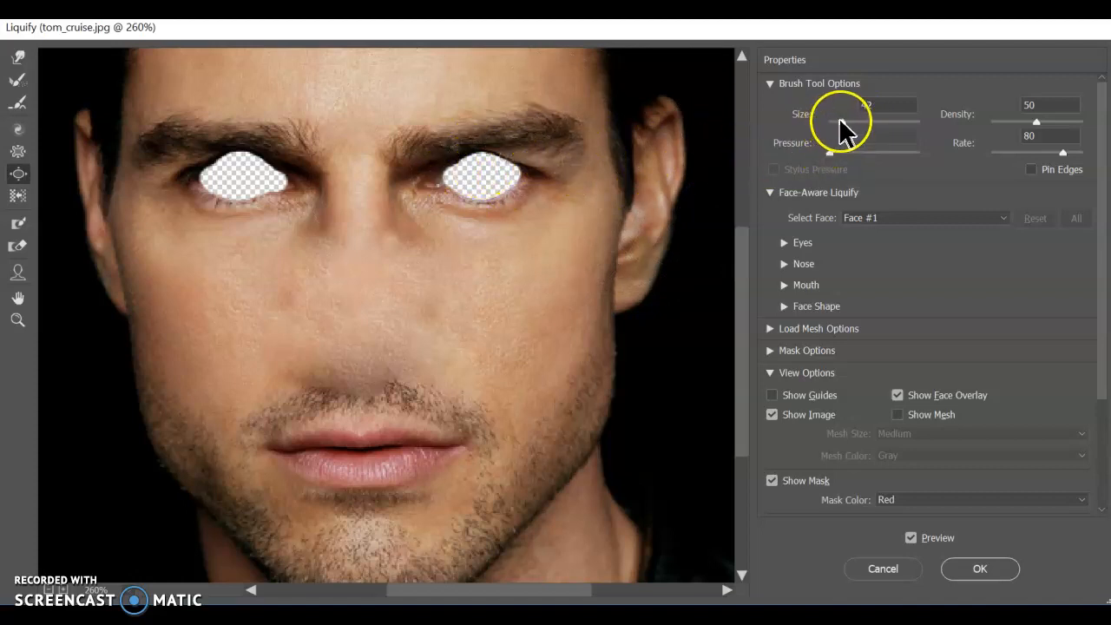
Step: Enlarge both eye openings further with the Bloat tool at brush size 62, followed by brush size 104
click(484, 174)
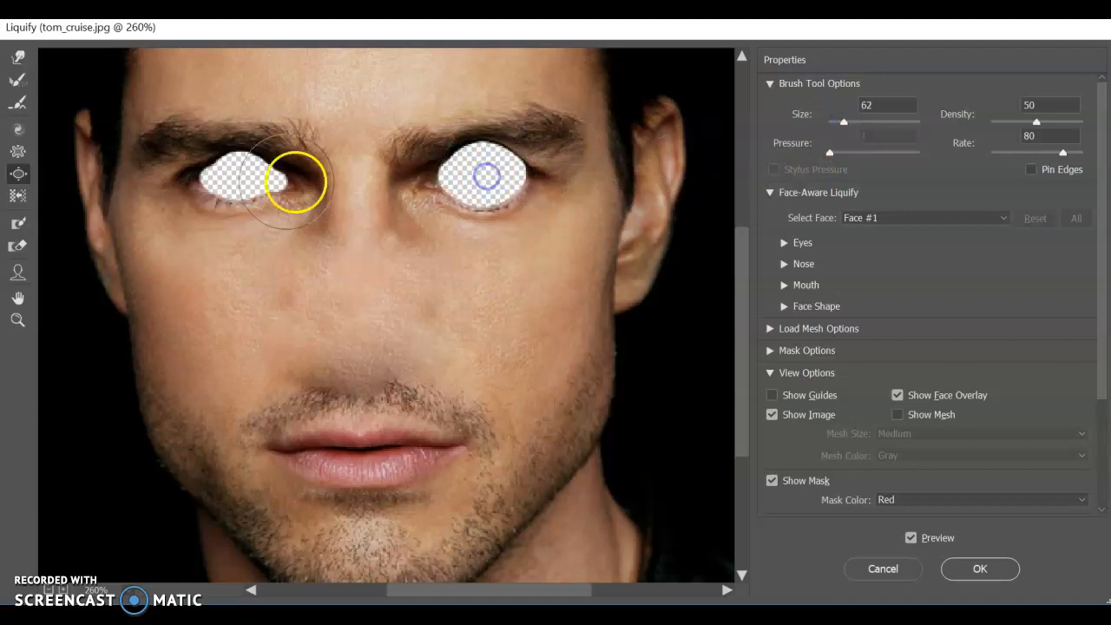
click(242, 177)
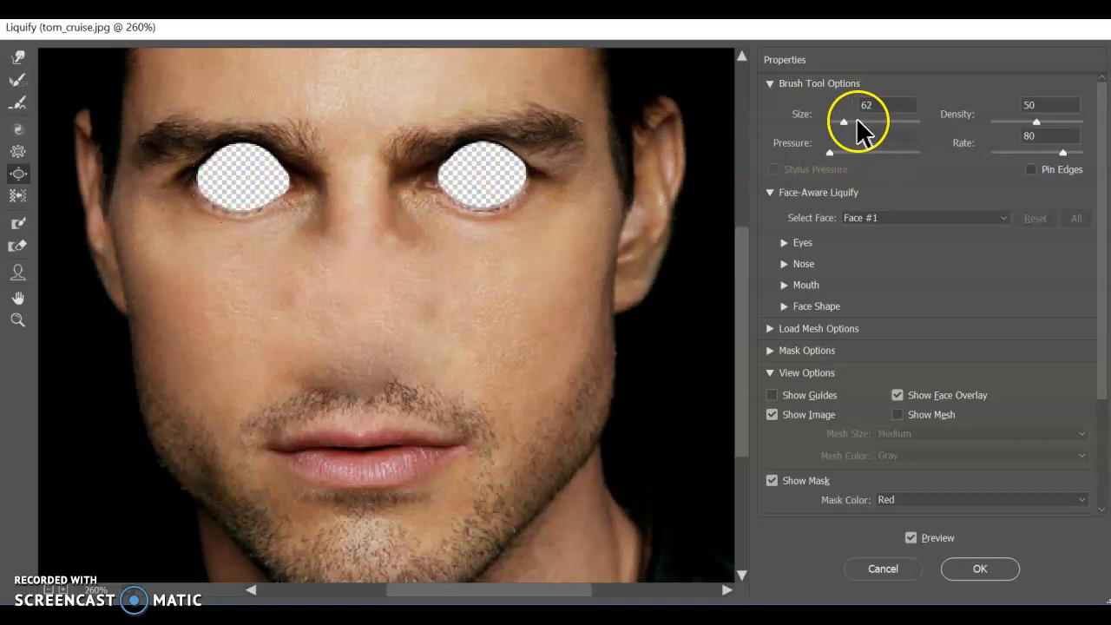
click(487, 177)
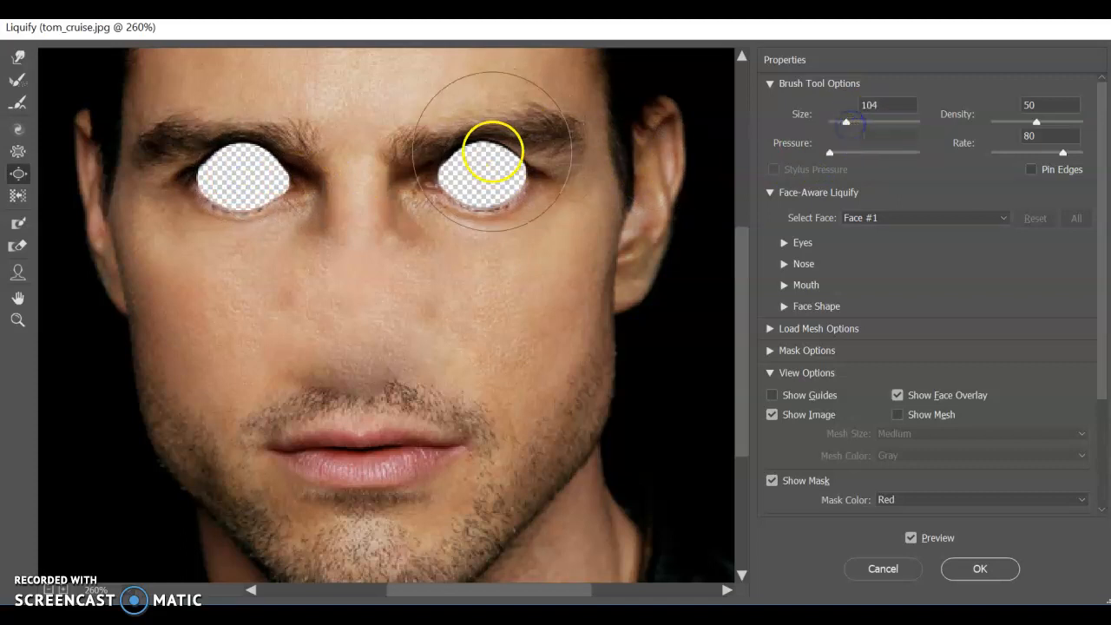
drag(486, 177, 508, 178)
drag(237, 173, 196, 165)
mouse_move(485, 177)
mouse_down()
mouse_move(518, 166)
mouse_move(503, 176)
mouse_move(516, 178)
mouse_up()
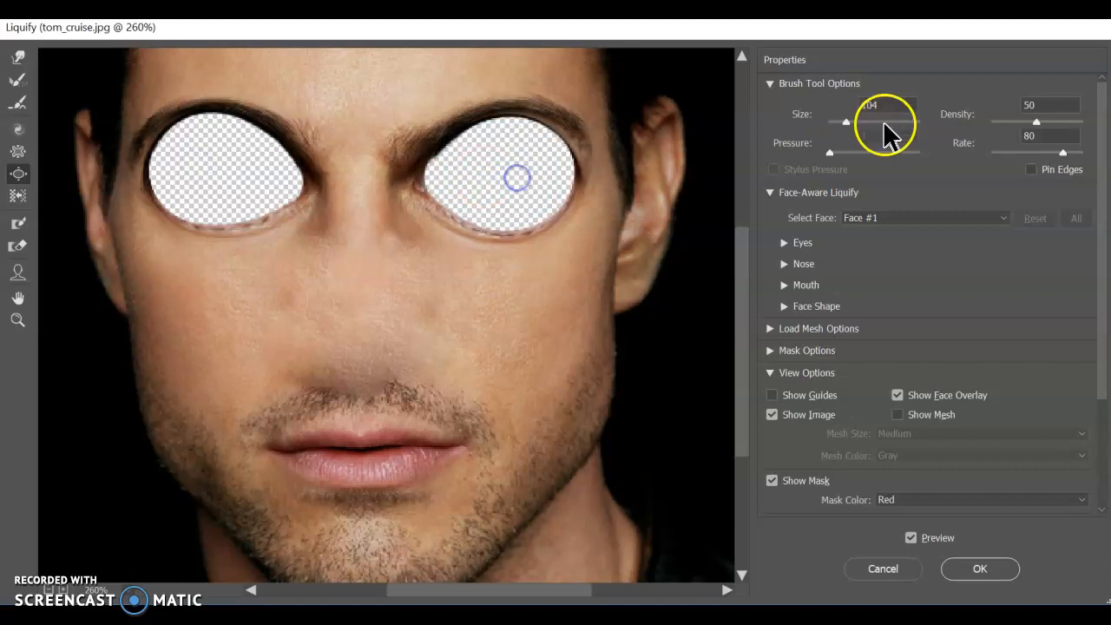
Step: Set the Bloat brush size to 140 and expand both eye openings upward and outward into the eyebrows
drag(852, 127, 846, 121)
drag(501, 178, 526, 164)
mouse_move(248, 191)
mouse_down()
mouse_move(207, 184)
mouse_move(242, 171)
mouse_move(203, 148)
mouse_up()
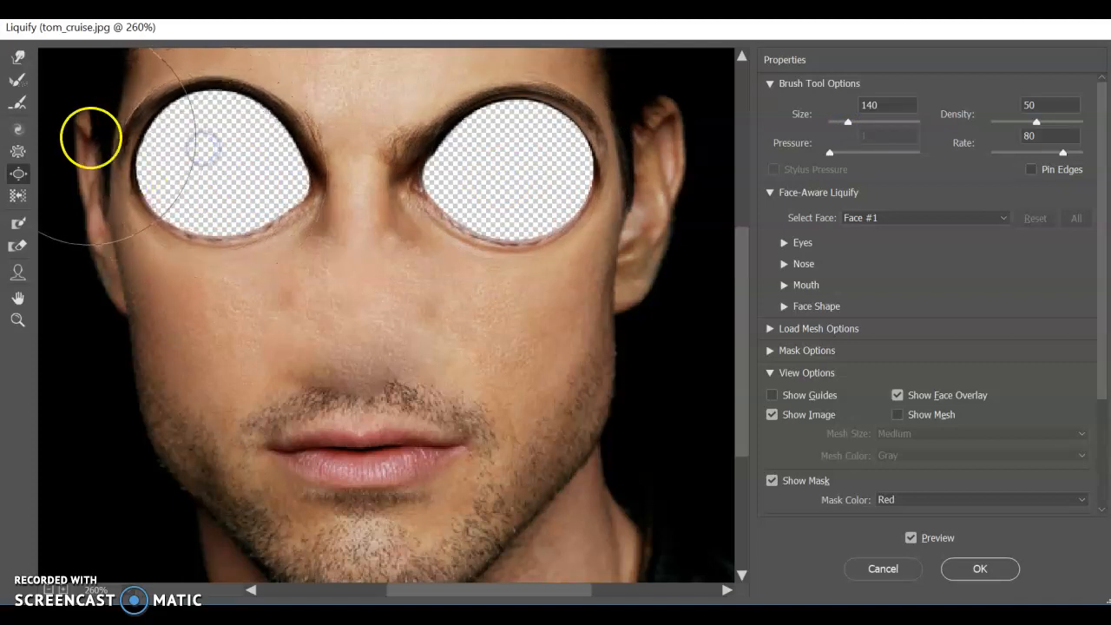
Step: Stretch the ear on the image's right side upward into a point with the Forward Warp tool at brush size 27
click(18, 59)
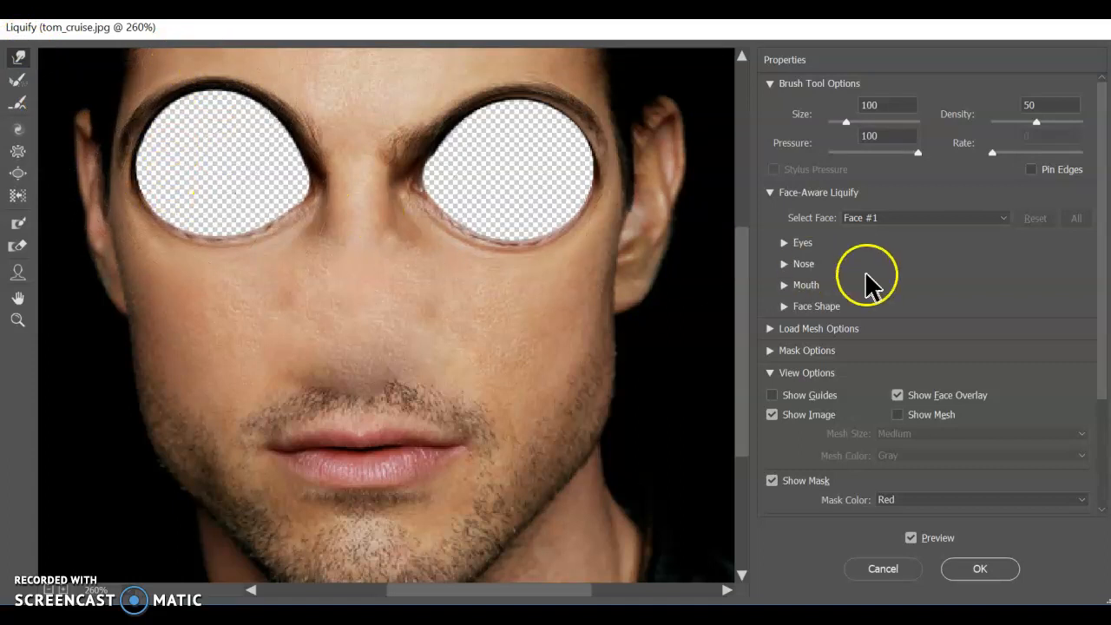
scroll(69, 241, up, 3)
scroll(188, 299, down, 2)
scroll(191, 298, up, 1)
scroll(191, 298, down, 1)
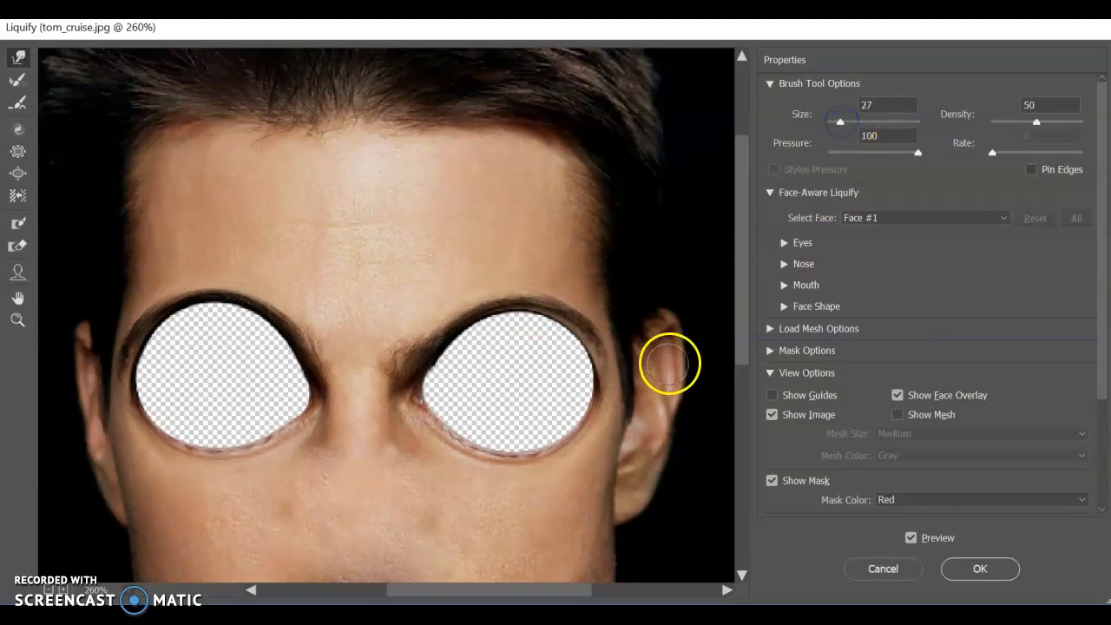
drag(669, 359, 684, 255)
drag(656, 342, 709, 131)
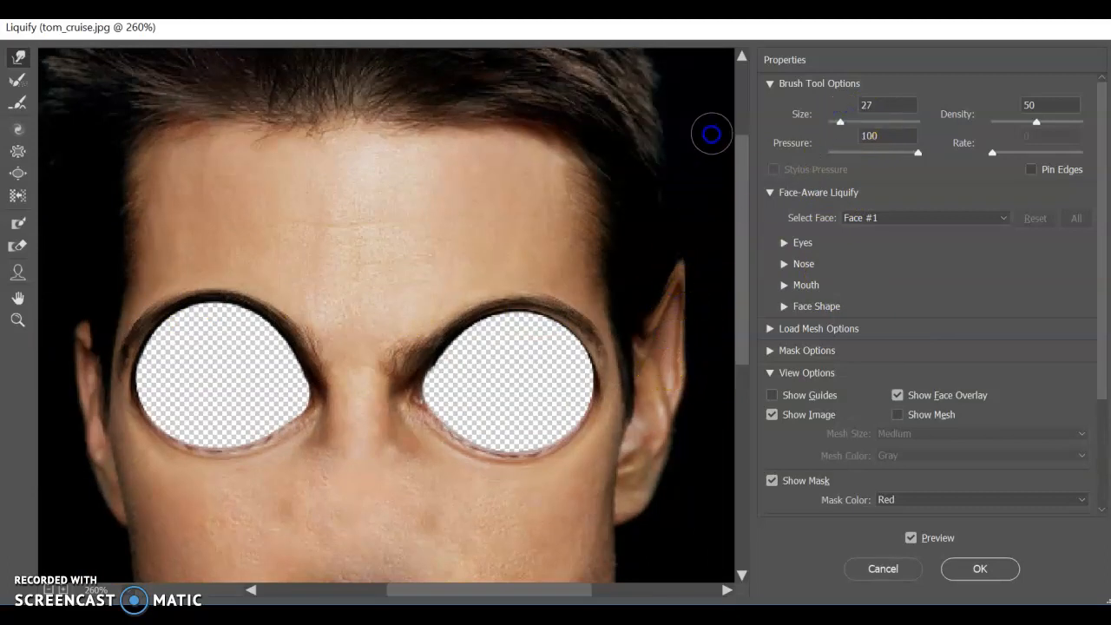
drag(669, 350, 675, 134)
mouse_move(651, 325)
mouse_down()
mouse_move(687, 235)
mouse_move(710, 121)
mouse_up()
Step: Pull the tip of the ear on the image's left side upward and outward into a matching point
scroll(55, 334, up, 2)
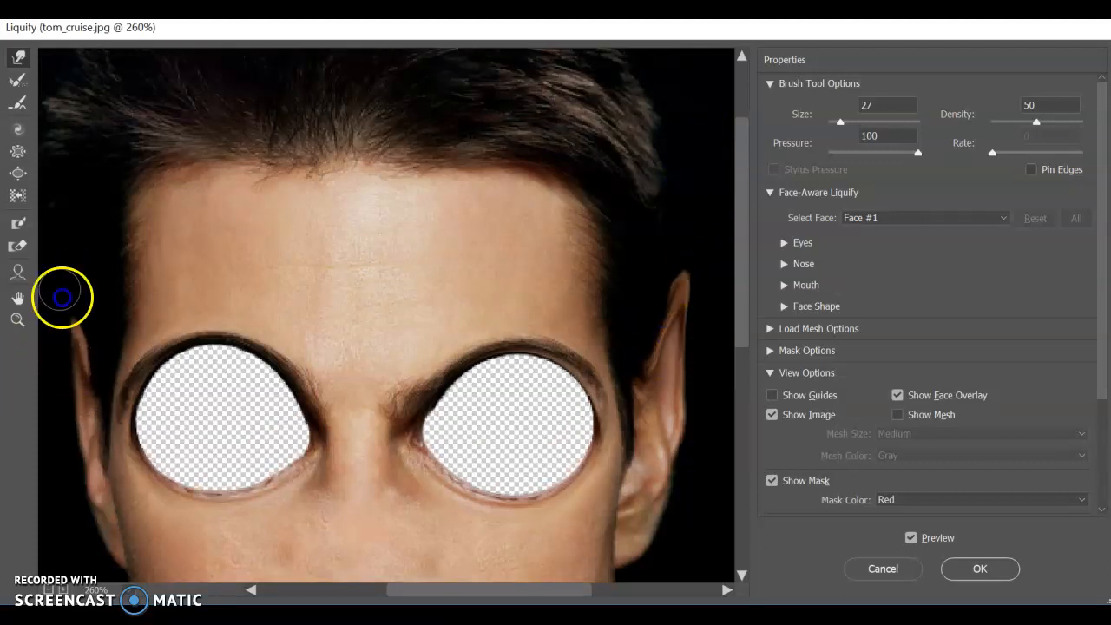
scroll(62, 304, left, 2)
mouse_move(139, 374)
mouse_down()
mouse_move(121, 299)
mouse_move(74, 223)
mouse_up()
drag(144, 367, 89, 216)
drag(148, 344, 97, 248)
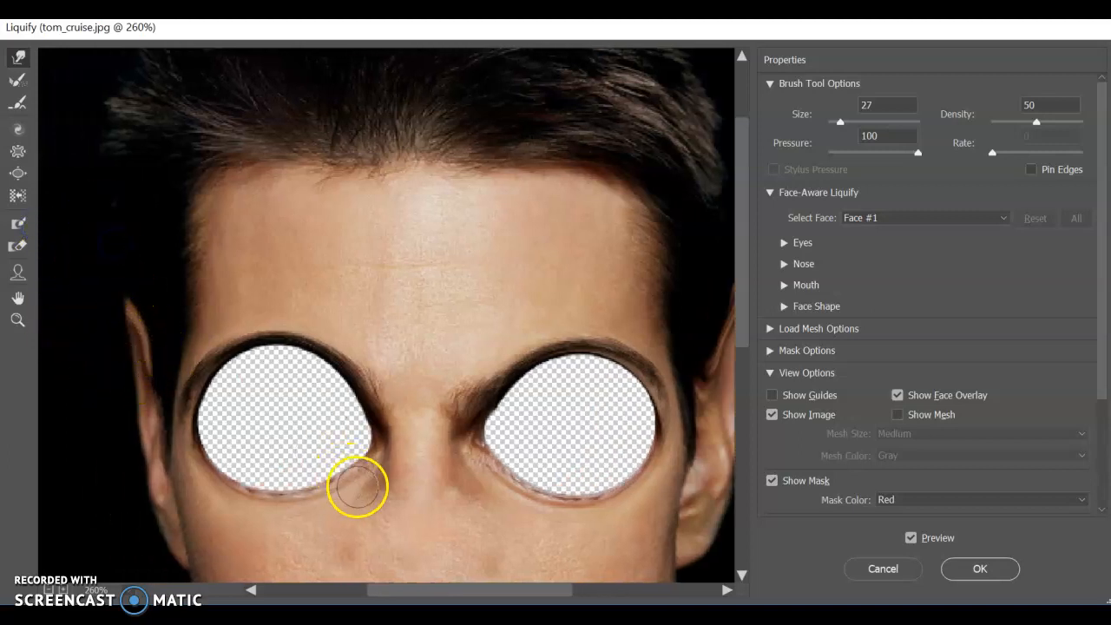
Step: Warp the inner corners of both eye openings toward the nose bridge to form tapered points
mouse_move(344, 434)
mouse_down()
mouse_move(375, 456)
mouse_move(349, 418)
mouse_move(373, 460)
mouse_move(400, 463)
mouse_move(340, 470)
mouse_move(382, 483)
mouse_move(375, 476)
mouse_move(385, 448)
mouse_up()
mouse_move(541, 424)
mouse_down()
mouse_move(474, 447)
mouse_move(490, 446)
mouse_up()
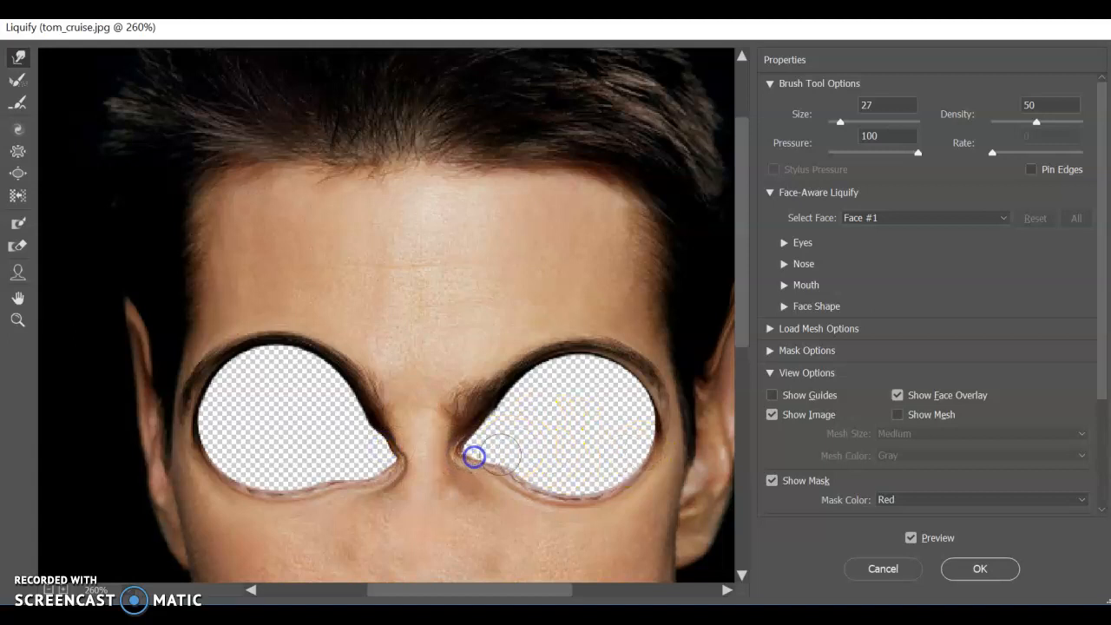
mouse_move(475, 443)
mouse_down()
mouse_move(511, 459)
mouse_move(477, 463)
mouse_up()
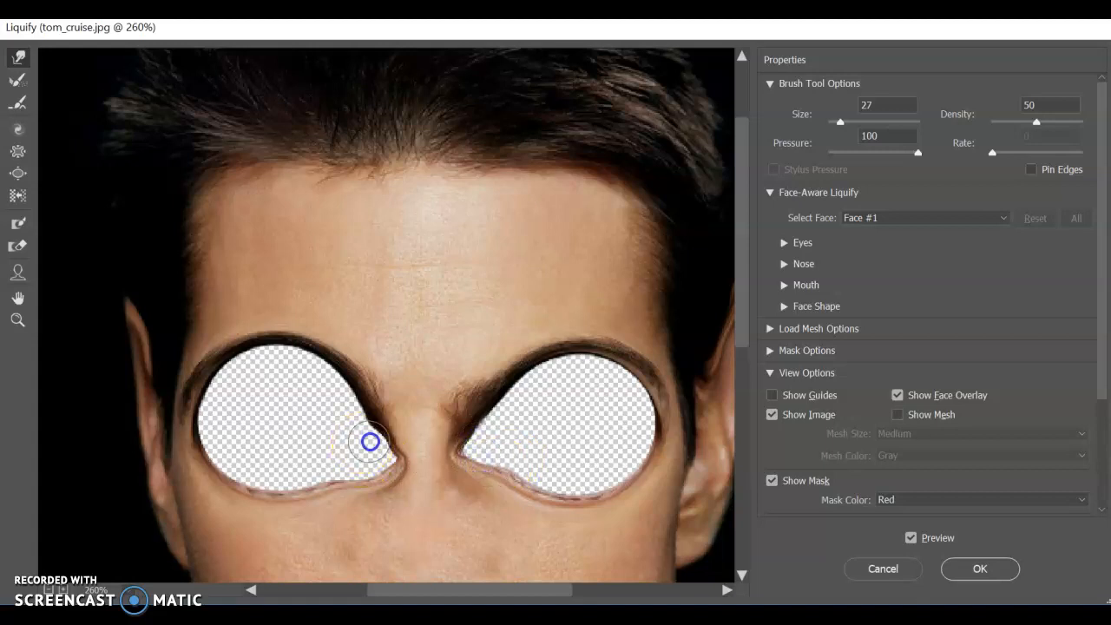
Step: Round out the lower inner areas of both eye openings with the Bloat tool at size 140 and apply Liquify
click(19, 172)
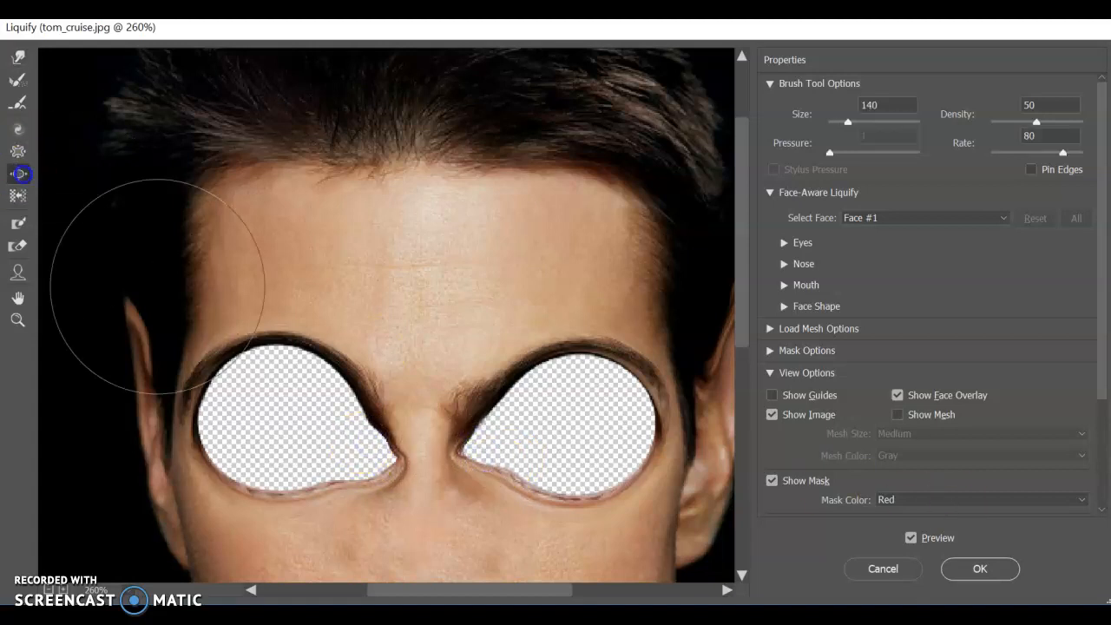
drag(282, 441, 298, 428)
click(550, 439)
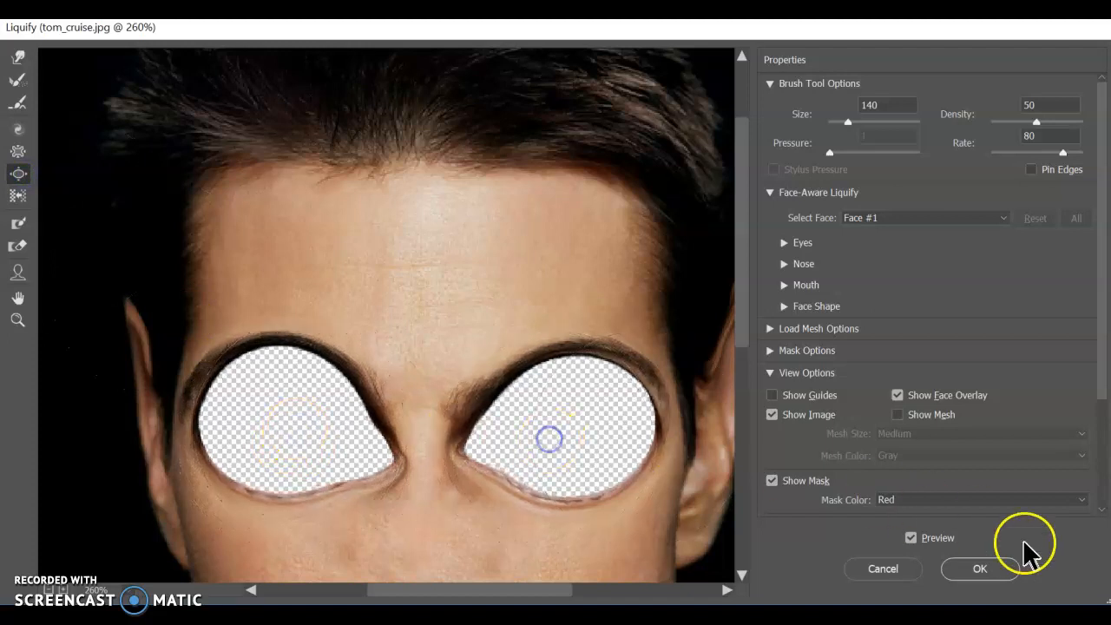
click(975, 566)
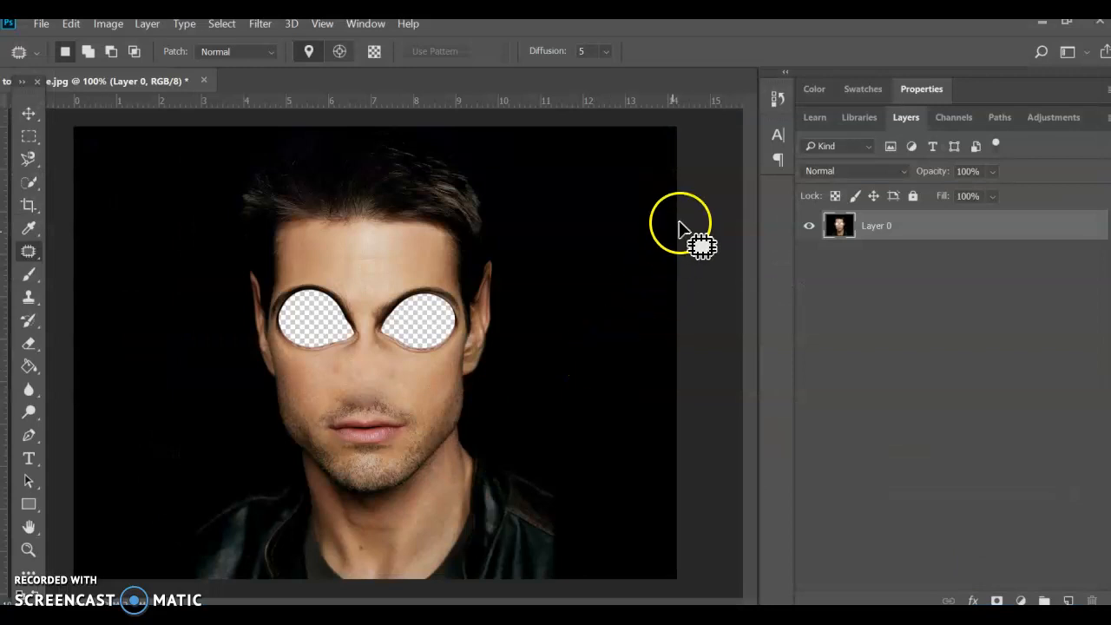
Step: Compare the portrait before and after the Liquify edit using its history states
click(778, 98)
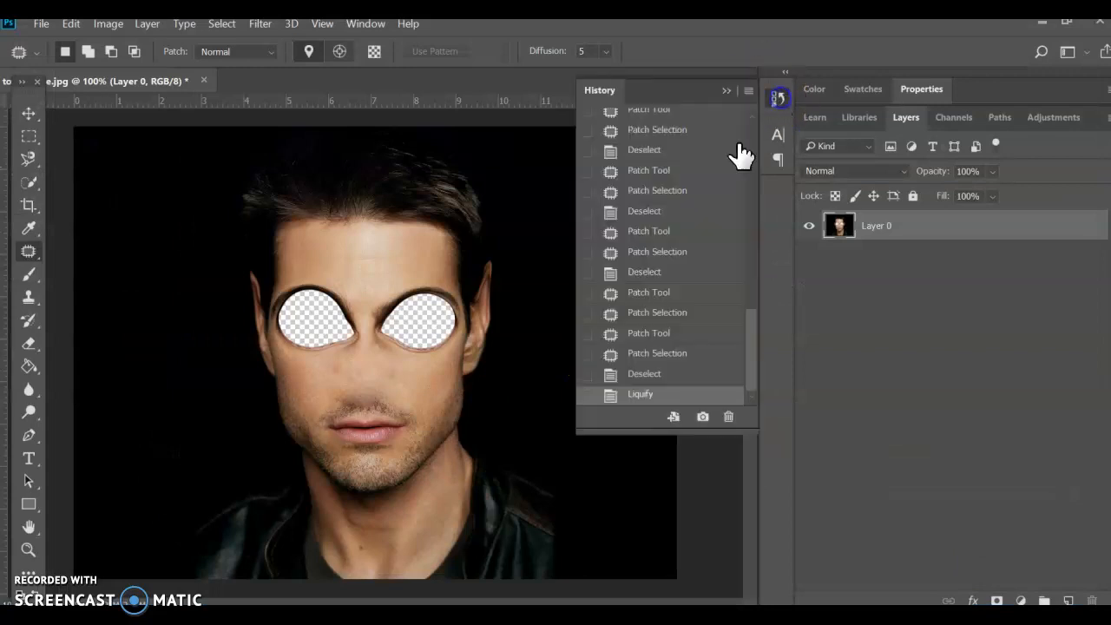
click(642, 374)
click(636, 396)
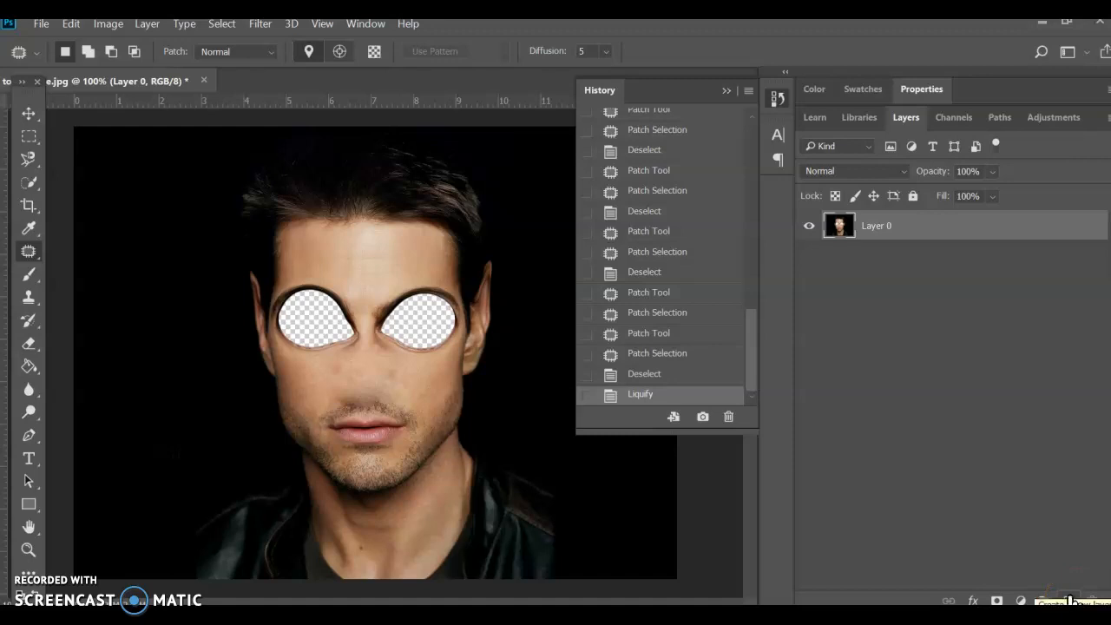
Step: Create a new empty layer and move it below the portrait layer
click(145, 24)
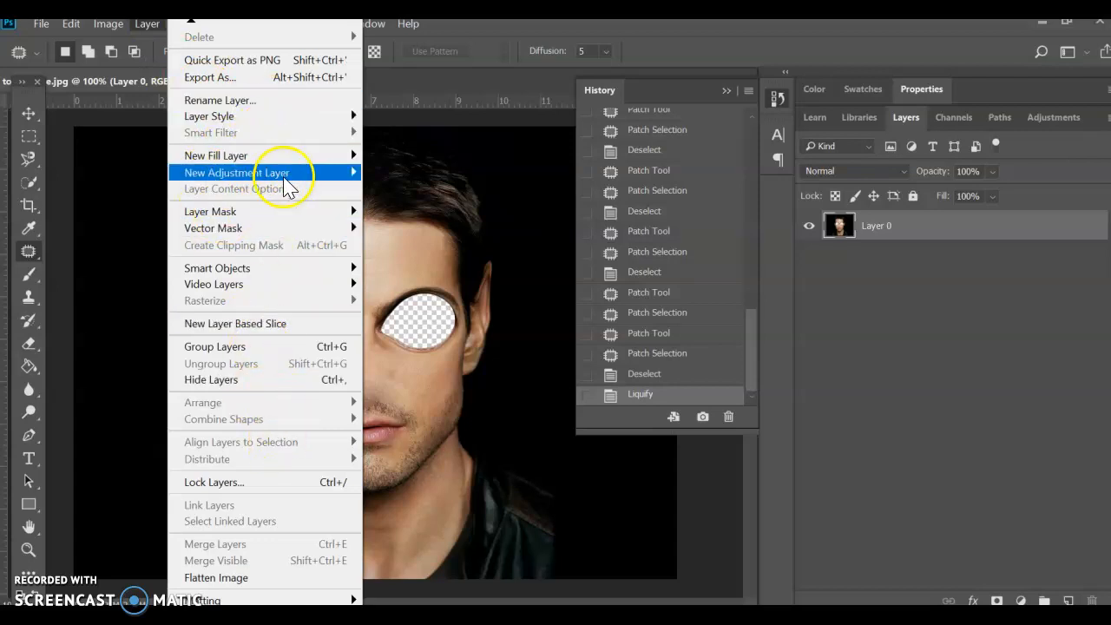
mouse_move(283, 177)
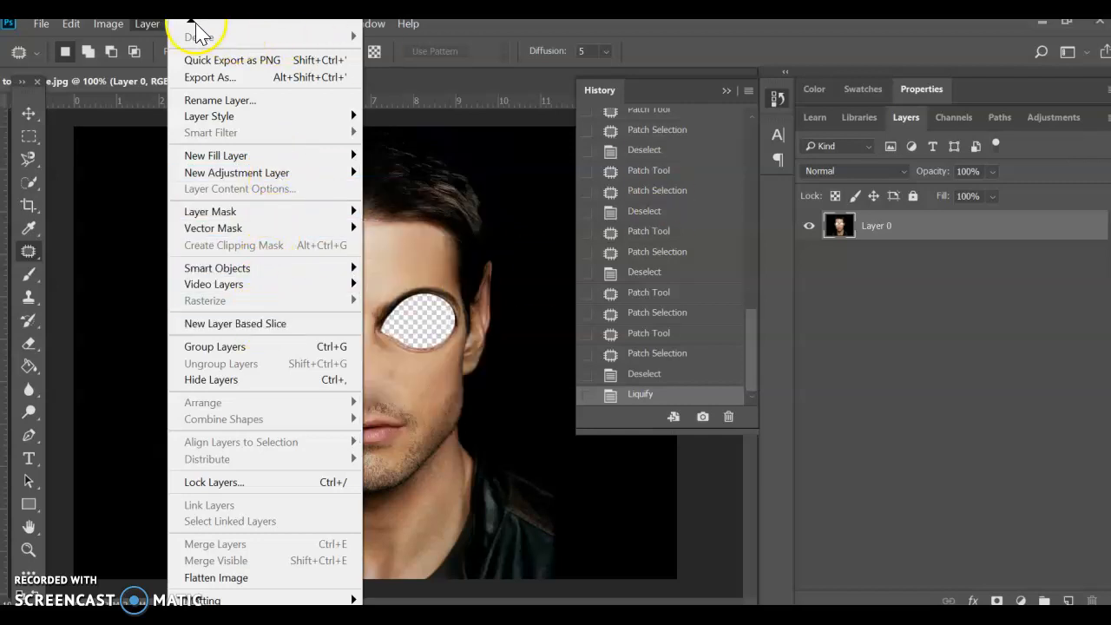
click(192, 22)
click(193, 35)
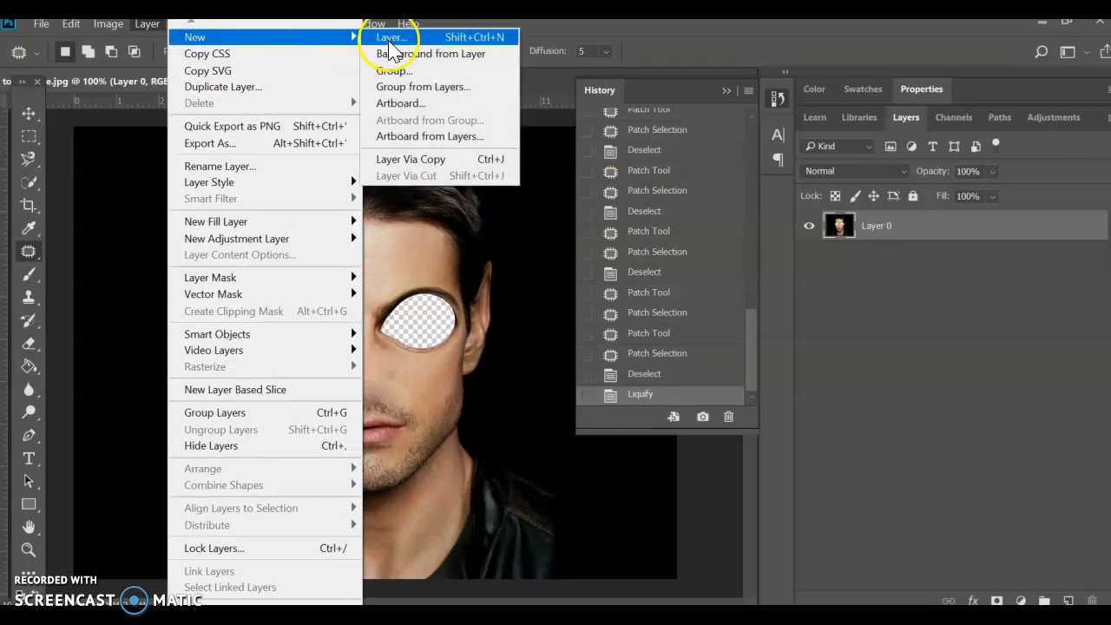
click(1064, 601)
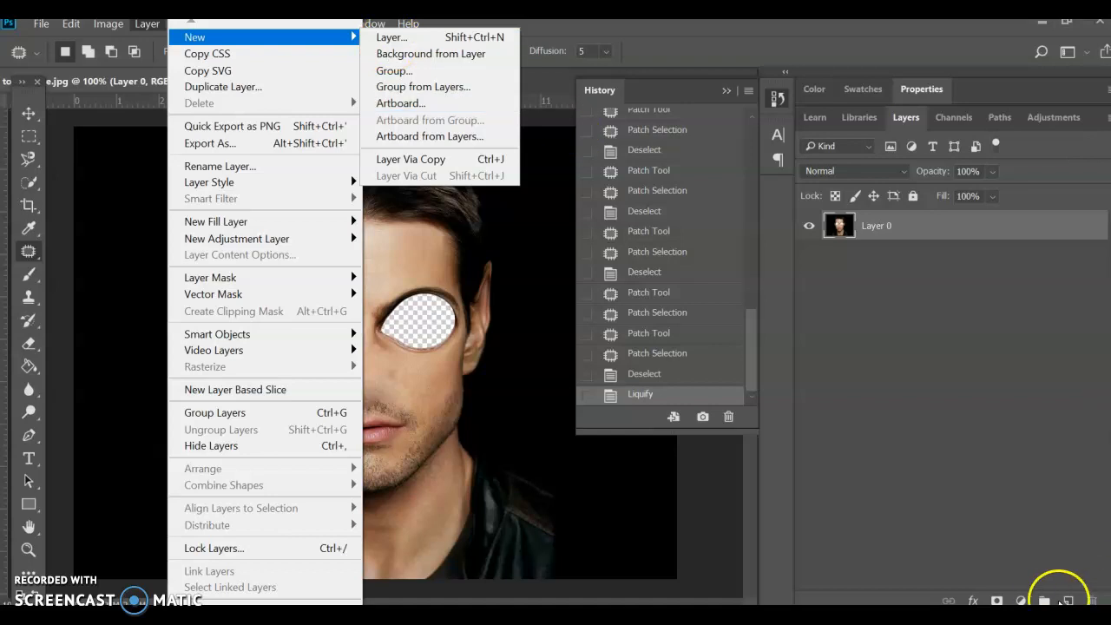
click(1067, 600)
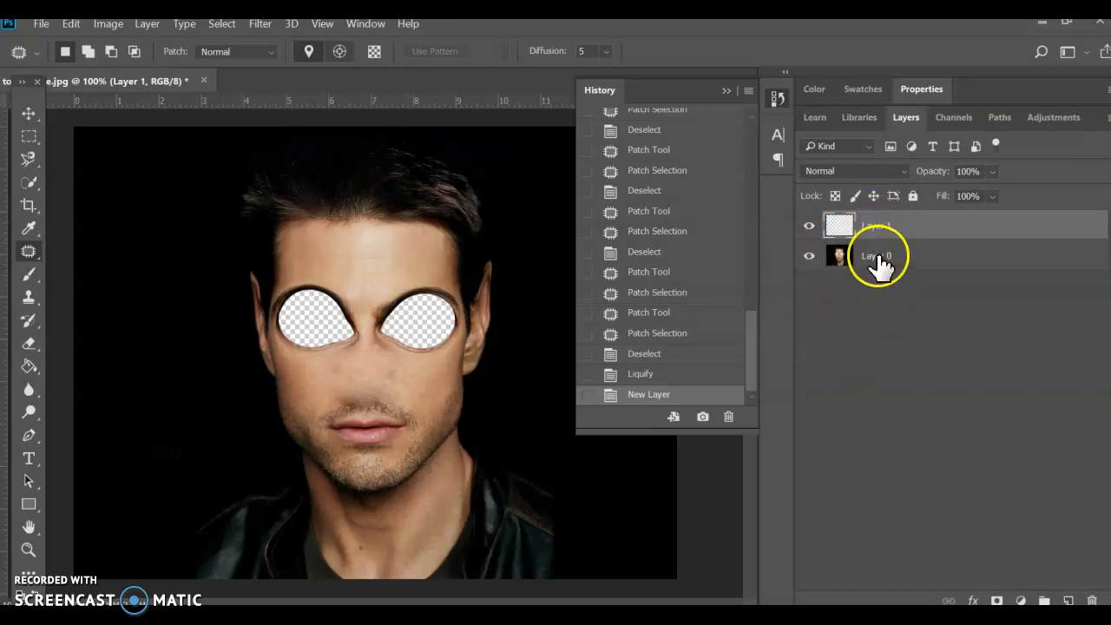
drag(874, 227, 881, 278)
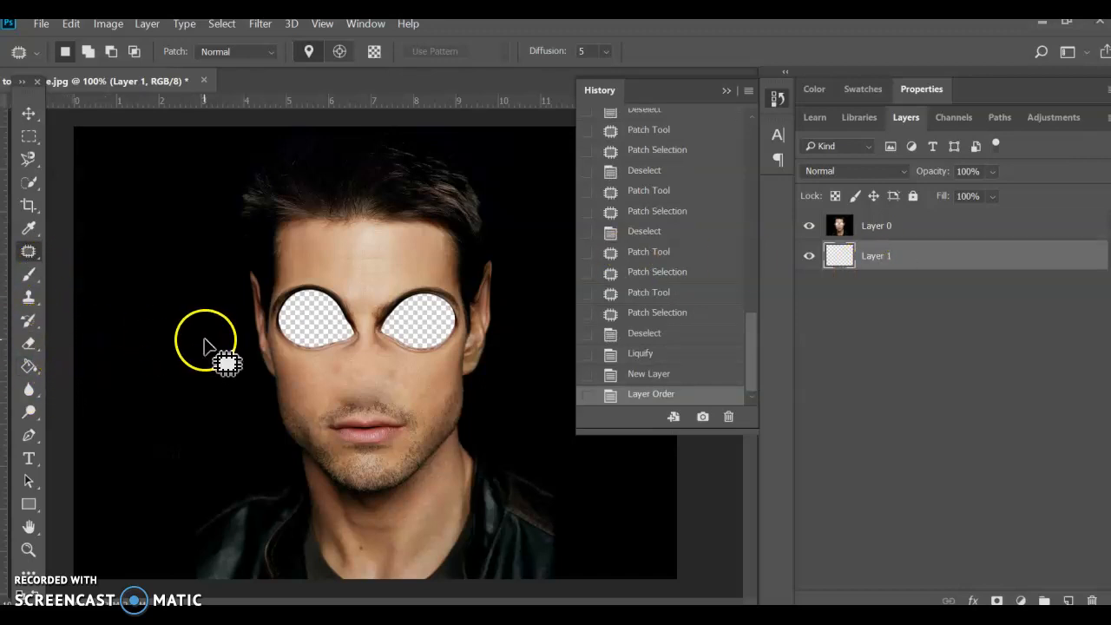
Step: Choose the Paint Bucket tool from the group it shares with the Gradient tool
click(30, 377)
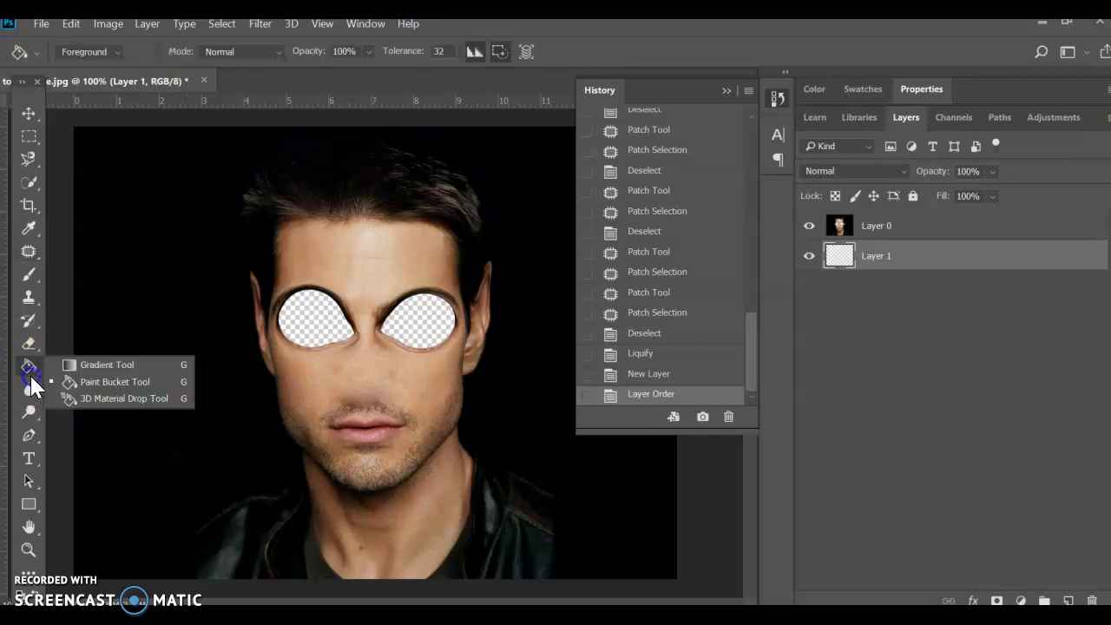
click(69, 364)
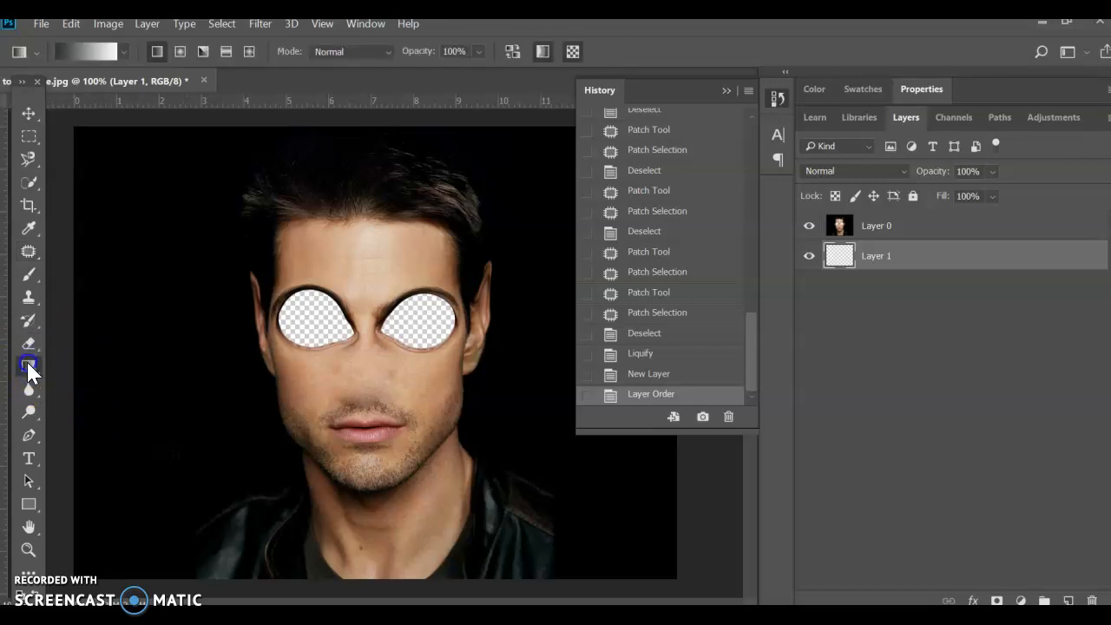
right_click(30, 371)
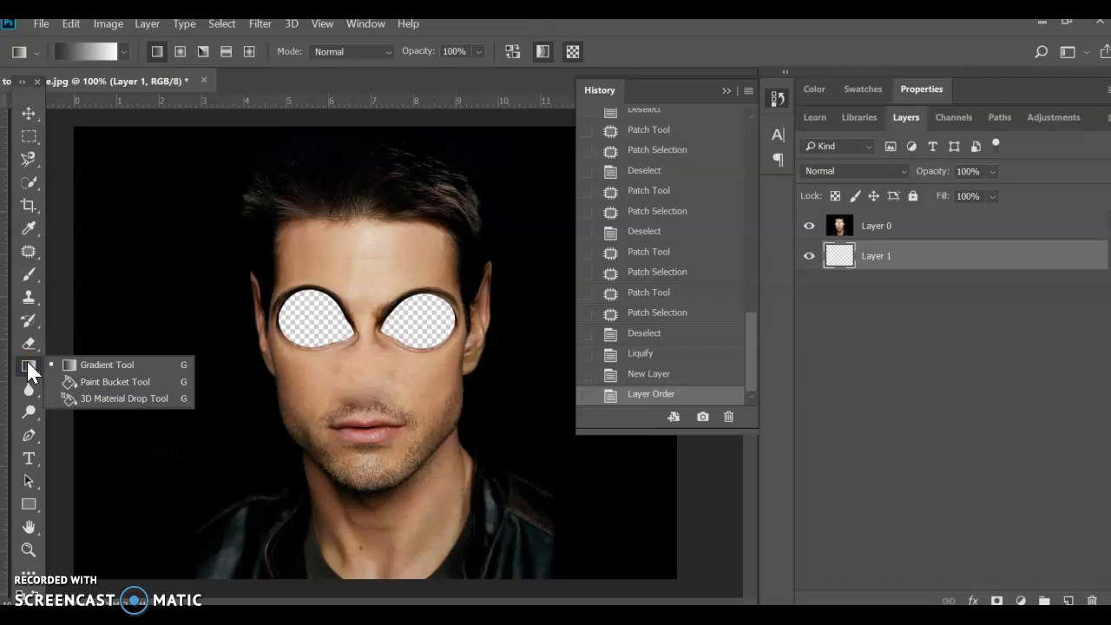
click(27, 389)
click(31, 368)
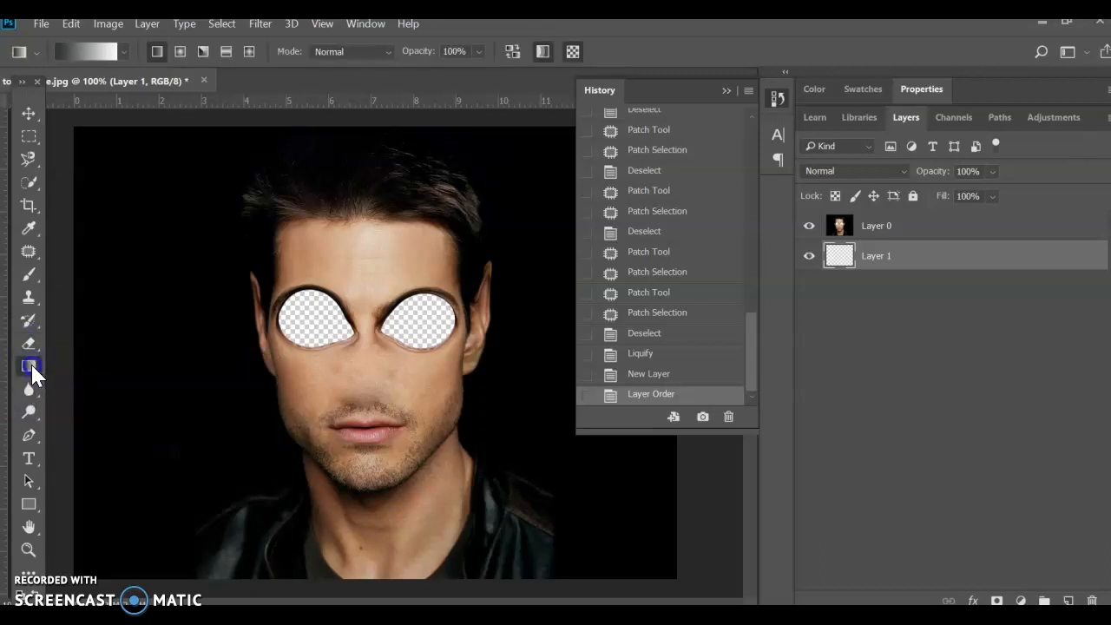
right_click(32, 372)
click(73, 369)
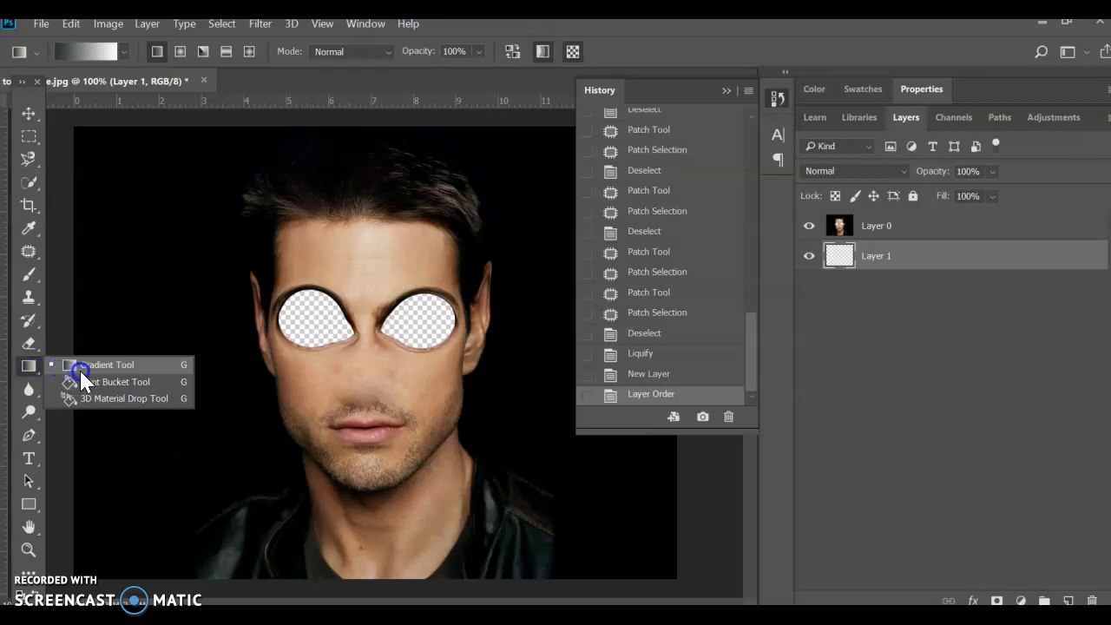
click(86, 384)
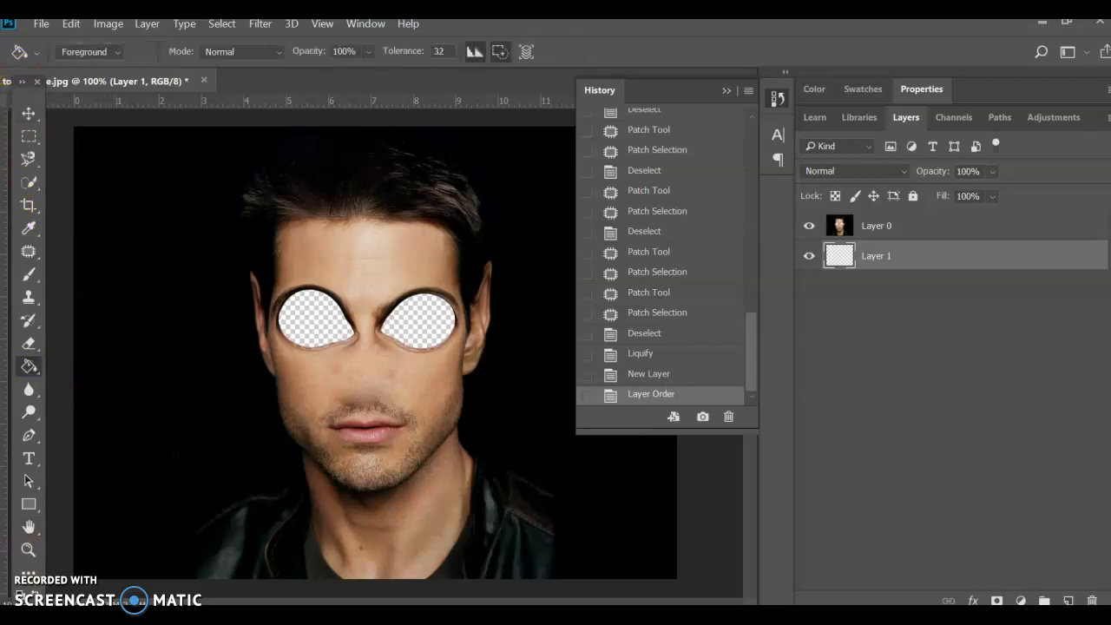
Step: Set the foreground colour to black (000000)
click(25, 82)
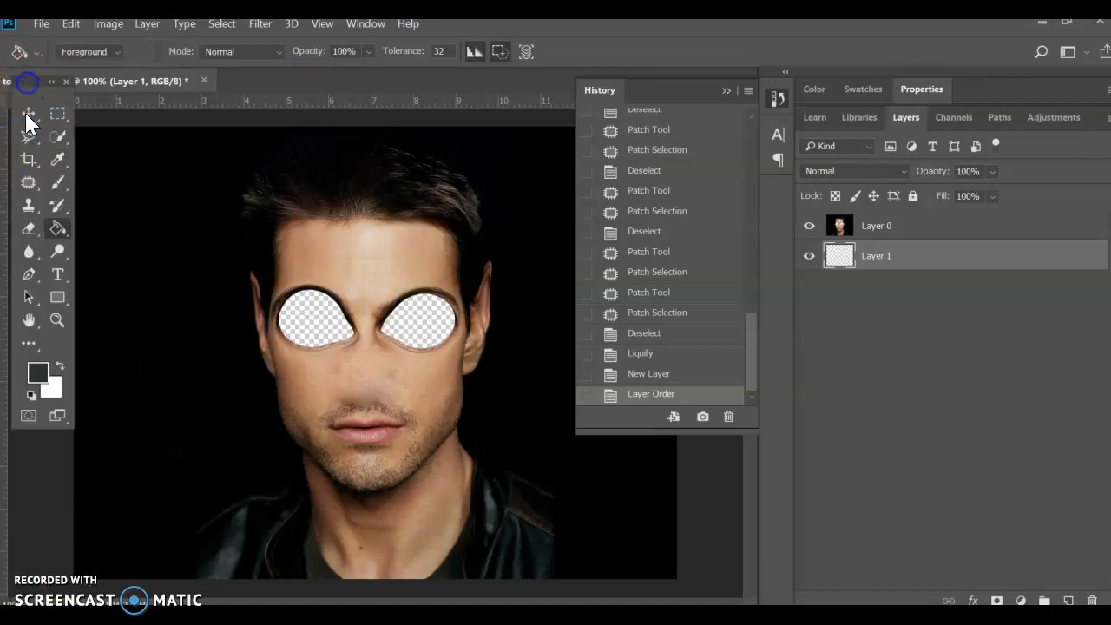
click(39, 373)
drag(596, 247, 573, 236)
drag(459, 223, 368, 420)
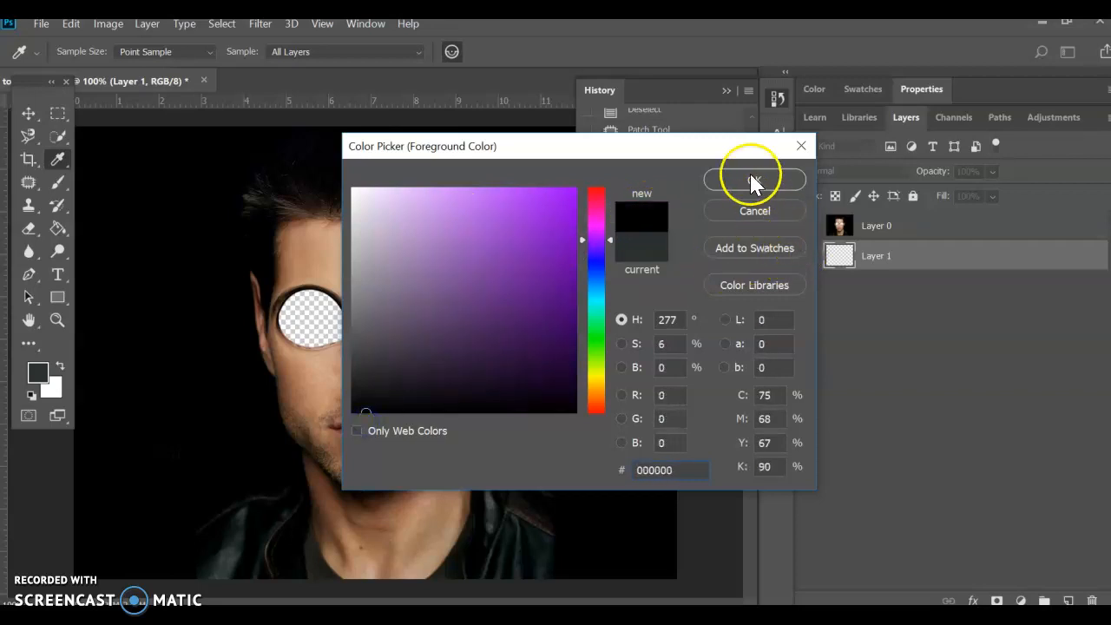
click(753, 182)
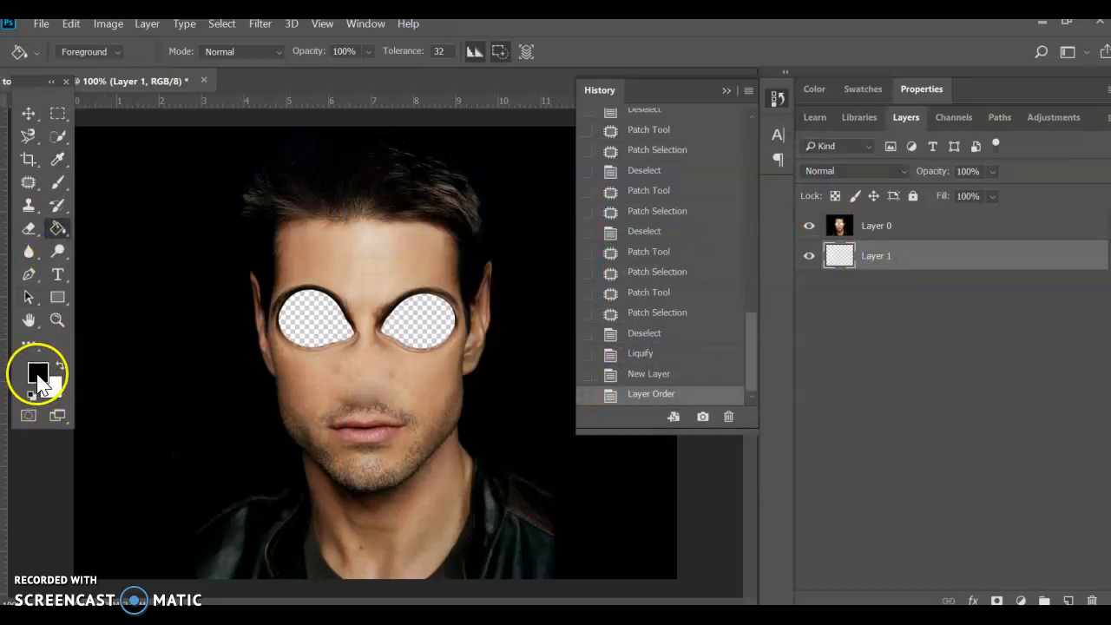
Step: Fill the new bottom layer with black and check it by hiding and showing the portrait layer
click(384, 173)
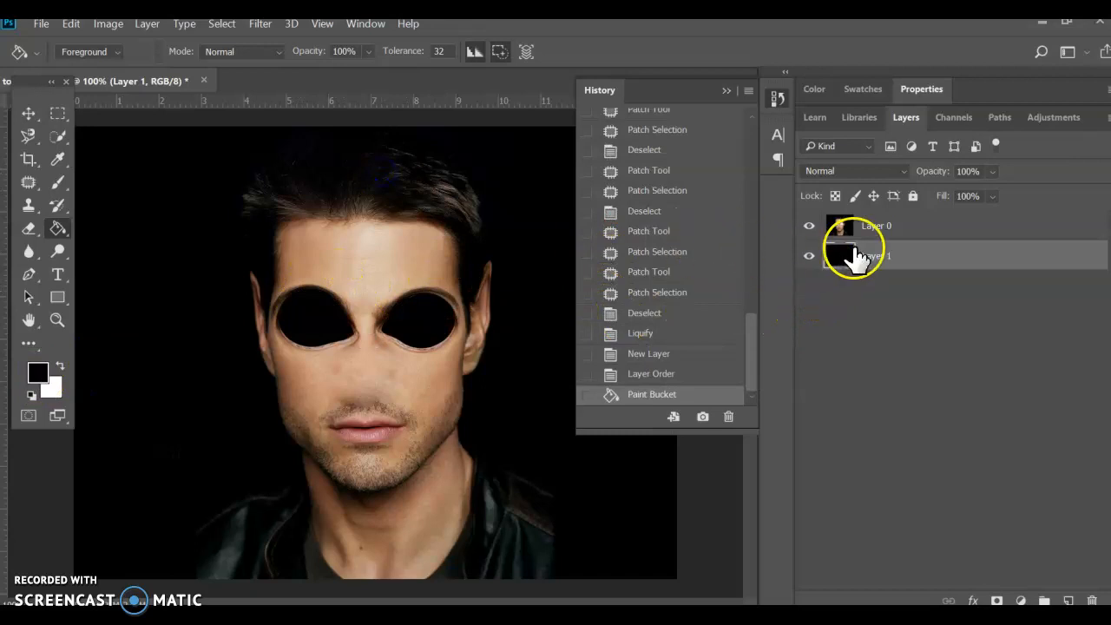
click(809, 227)
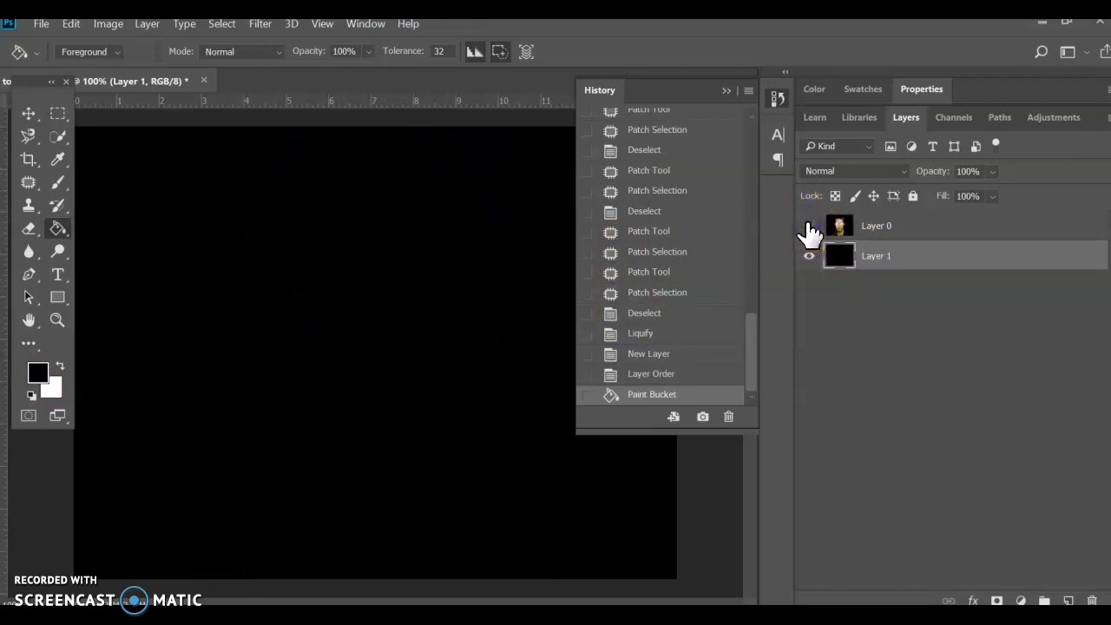
click(808, 226)
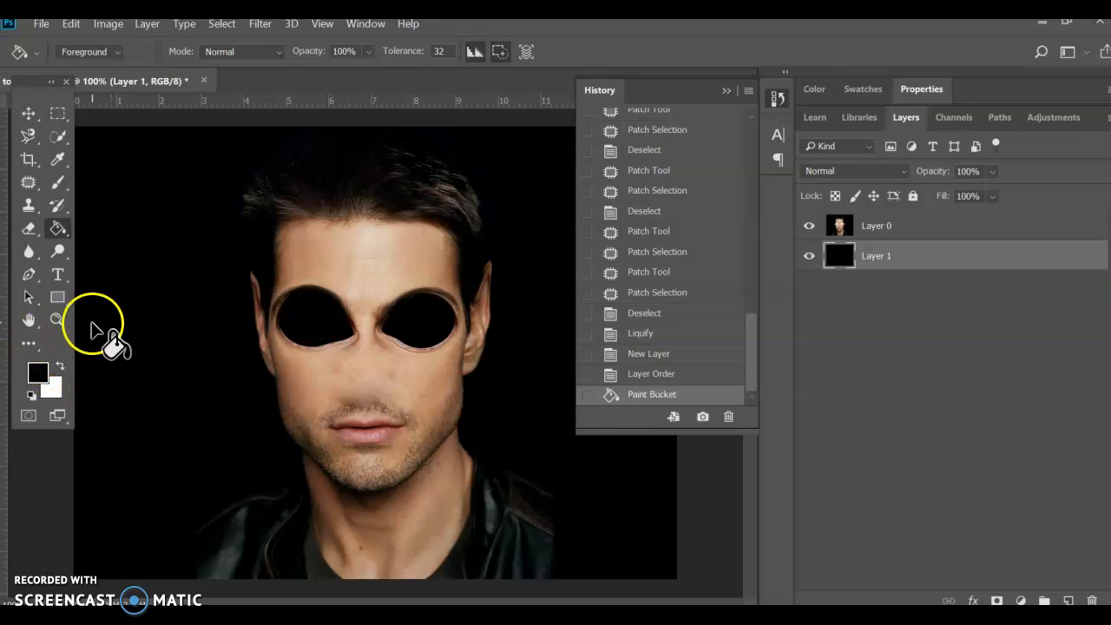
Step: Set up the Brush tool with white as the foreground colour, 0% hardness and a size of 51 px
click(59, 367)
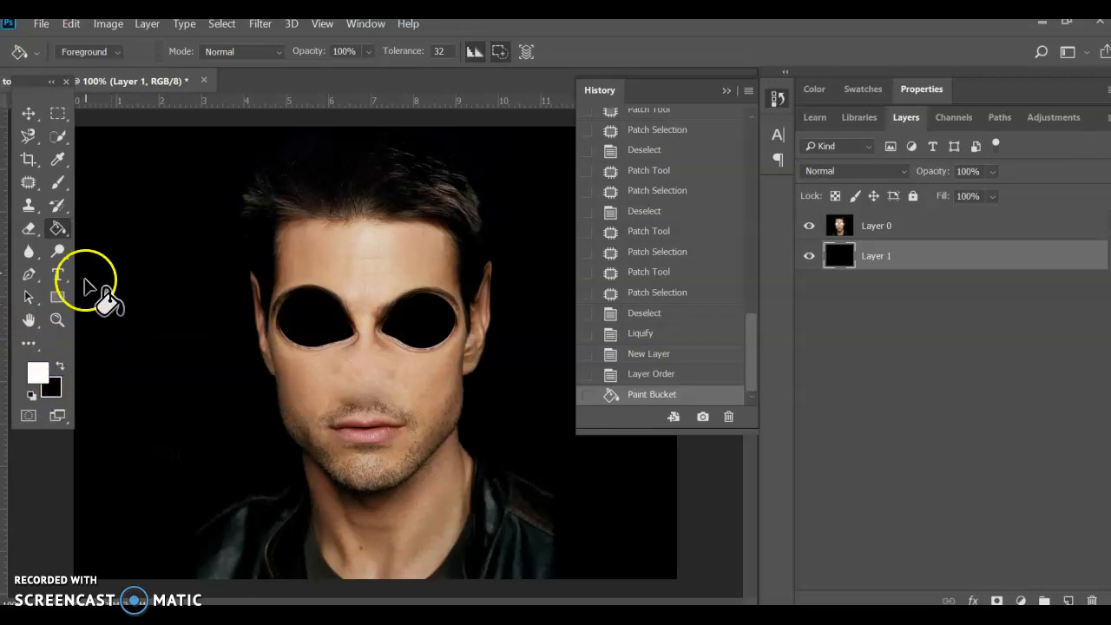
click(59, 183)
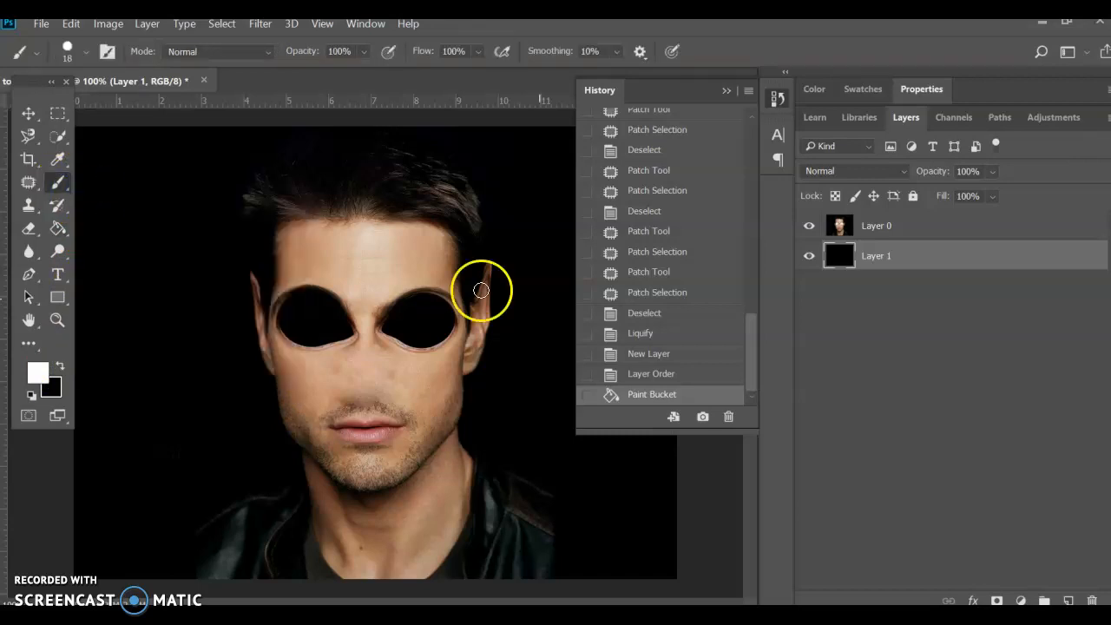
click(87, 52)
drag(205, 150, 80, 152)
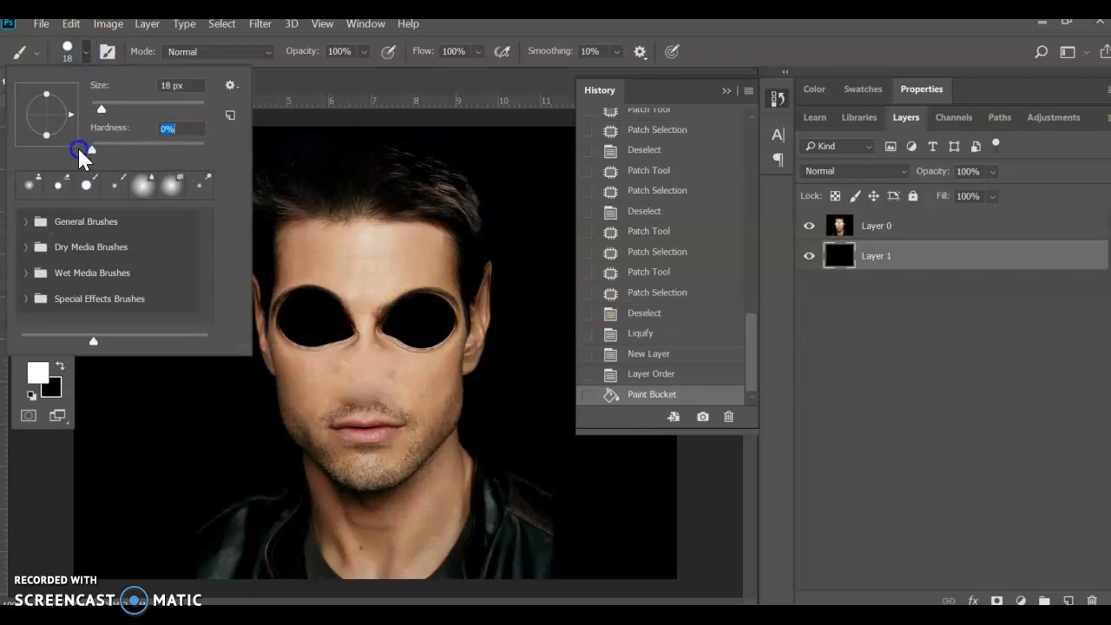
drag(101, 109, 120, 109)
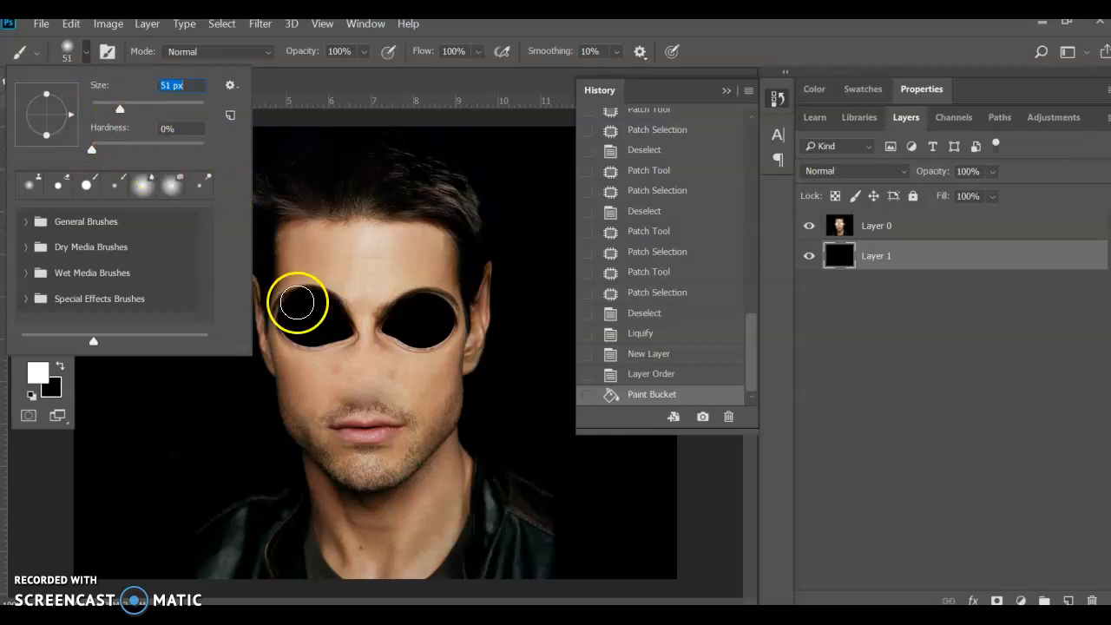
Step: Paint a soft white highlight in the upper part of each black eye on the black layer
click(301, 308)
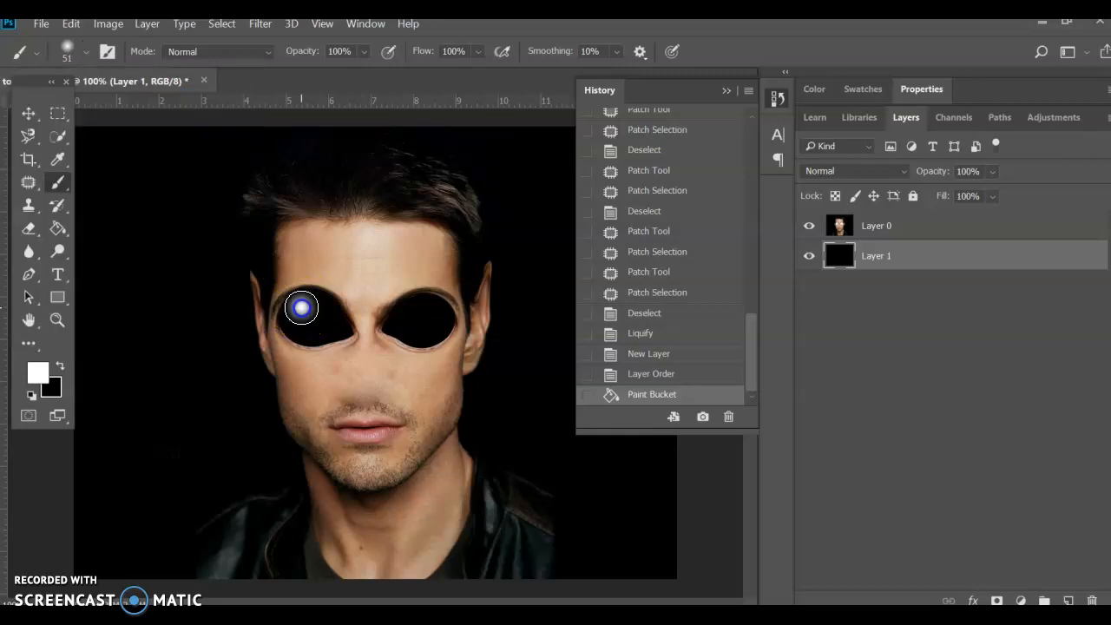
click(299, 305)
click(419, 304)
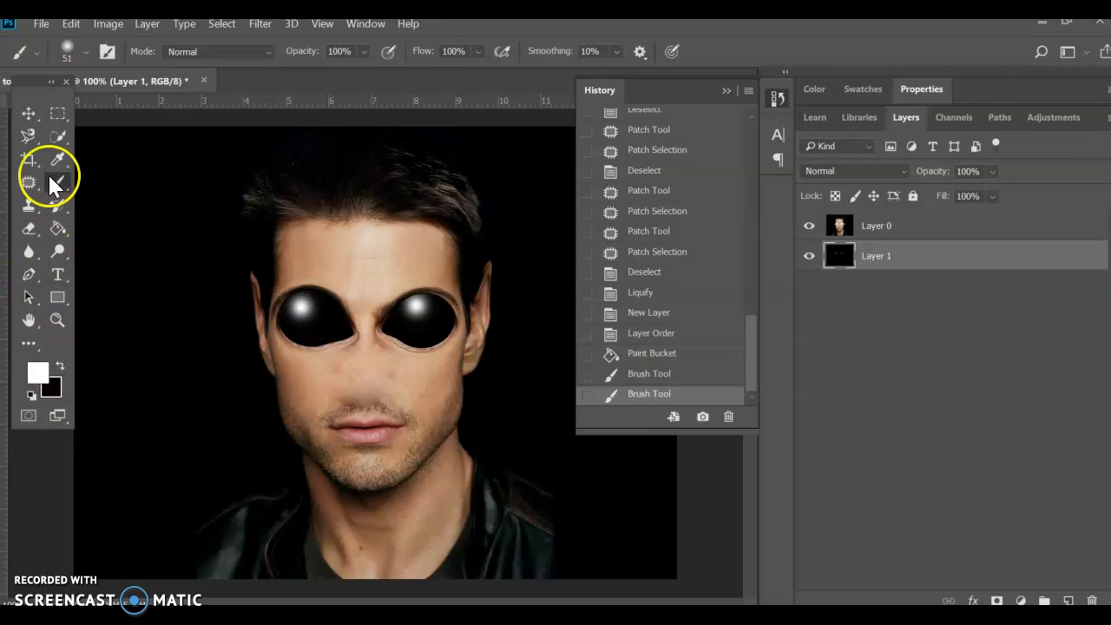
Step: Collapse the tools to a single column and set up the Burn tool with a 78 px brush
click(51, 82)
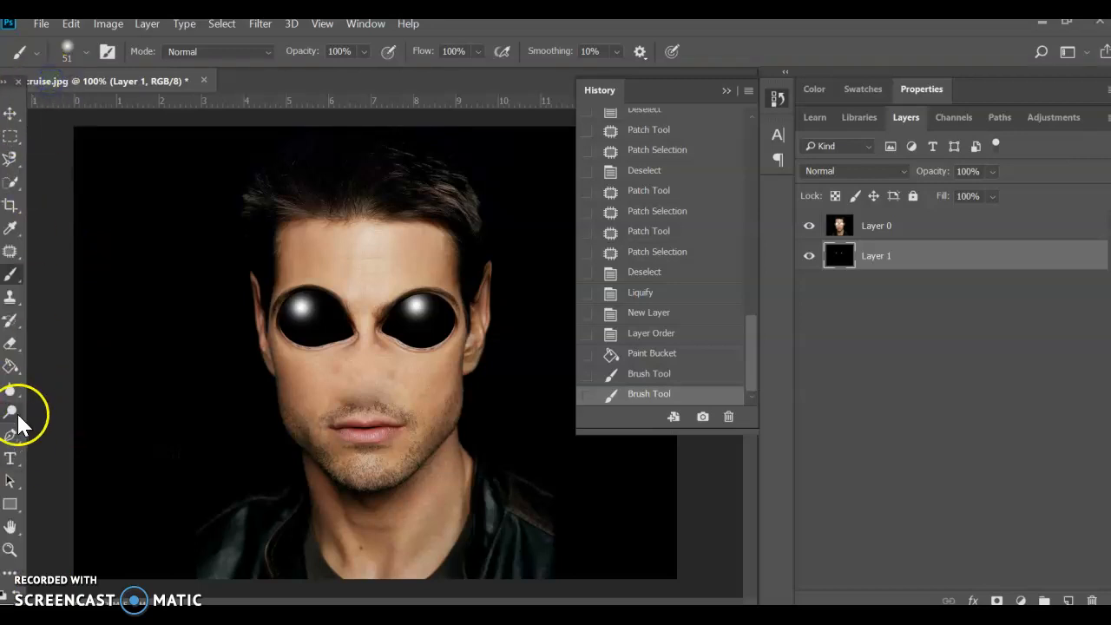
click(9, 409)
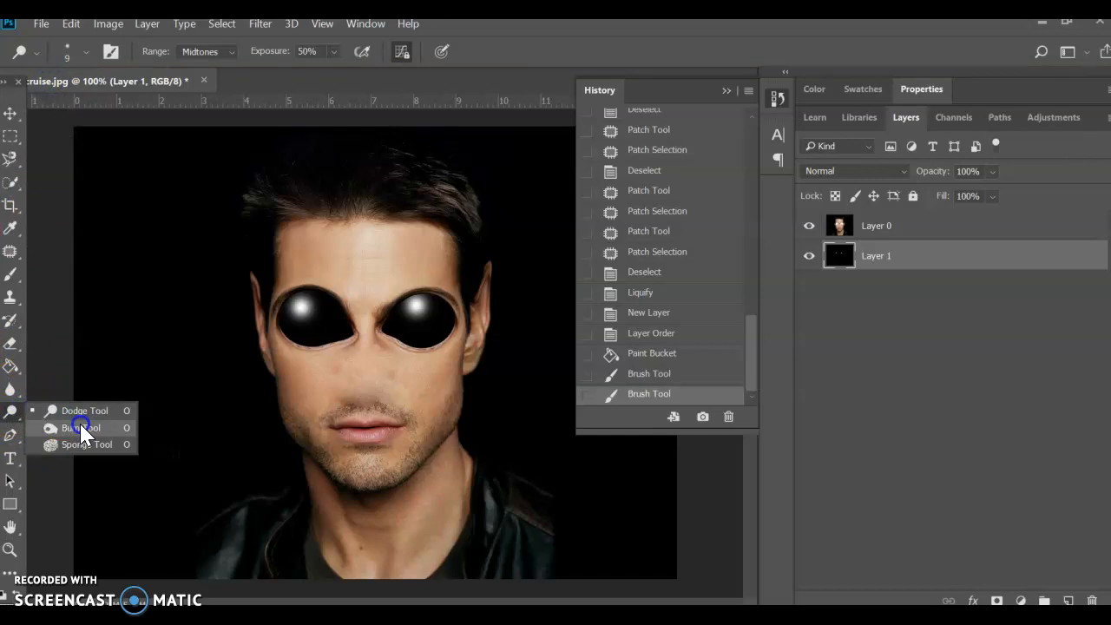
click(79, 422)
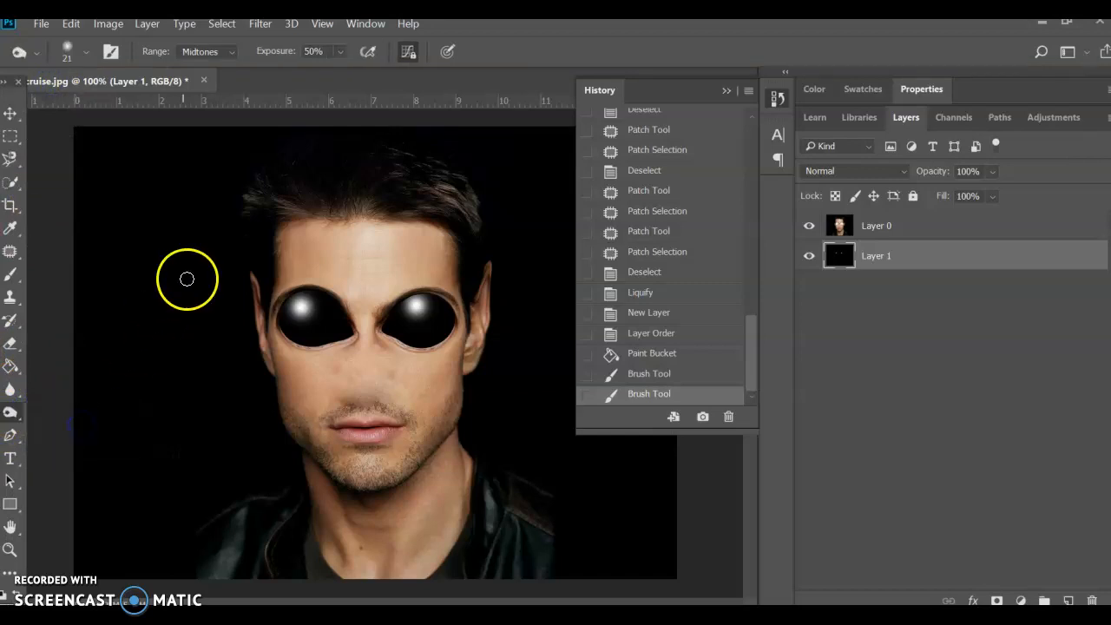
click(90, 50)
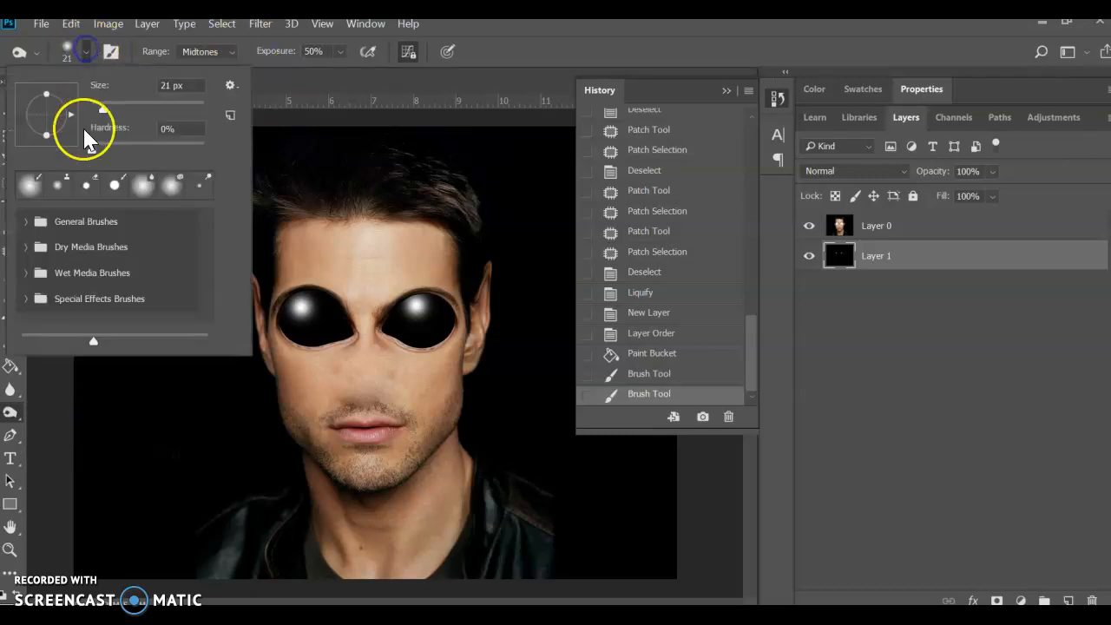
drag(142, 105, 136, 113)
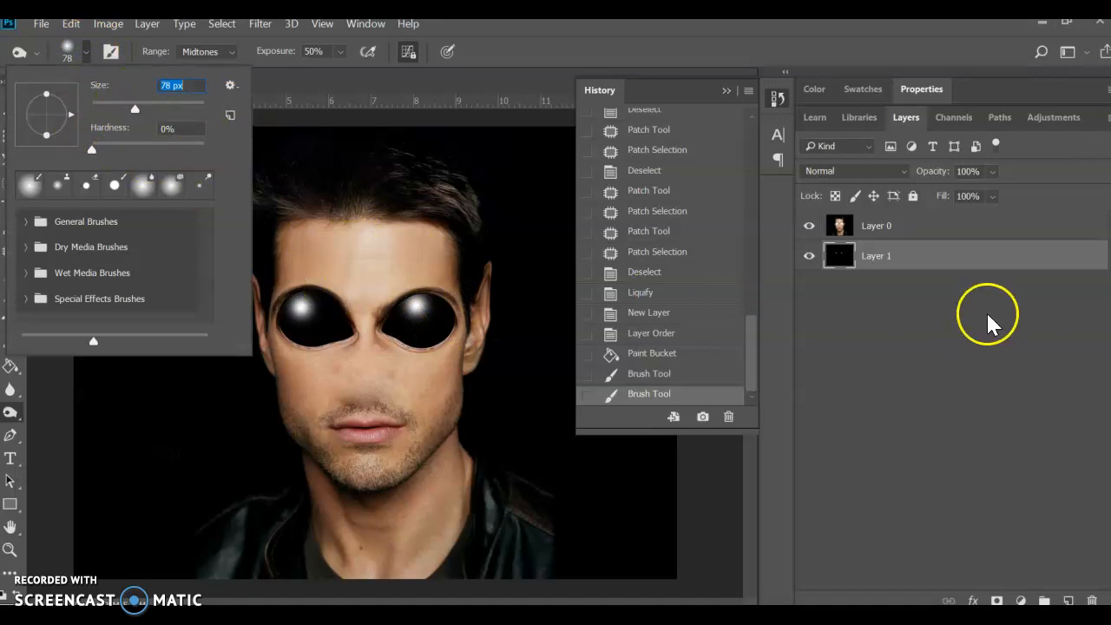
click(86, 52)
Step: Darken the skin around both eyes, the brow area, the upper cheeks and the ears on the portrait layer with the Burn tool
click(855, 255)
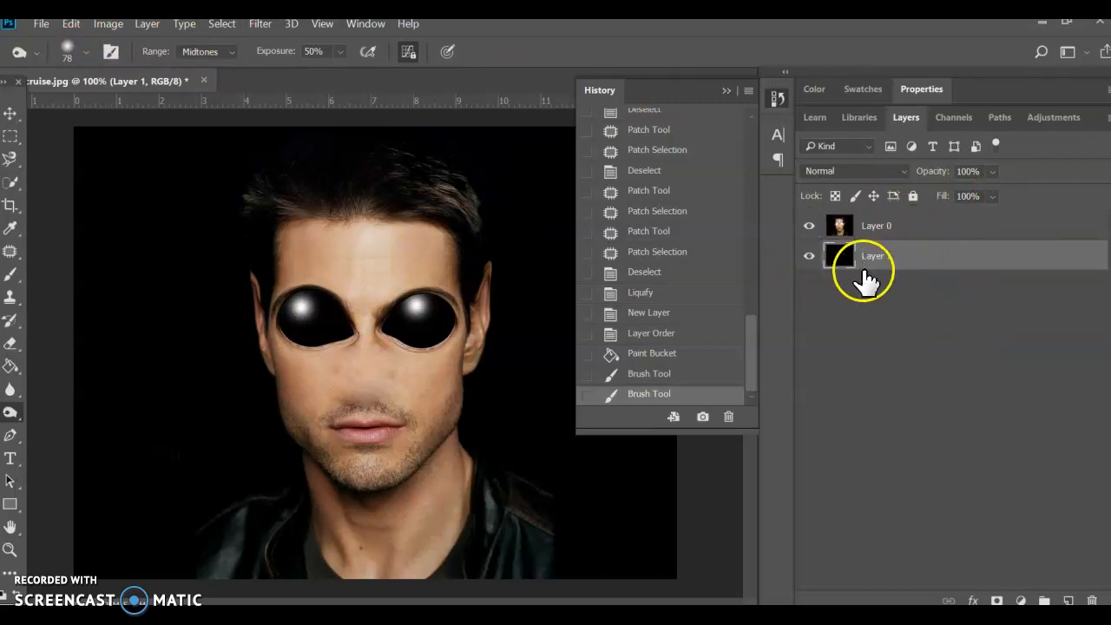
click(882, 226)
mouse_move(315, 289)
mouse_down()
mouse_move(332, 288)
mouse_move(362, 319)
mouse_move(305, 352)
mouse_move(273, 322)
mouse_move(310, 382)
mouse_move(285, 293)
mouse_move(310, 312)
mouse_move(372, 315)
mouse_move(285, 356)
mouse_move(367, 349)
mouse_move(292, 300)
mouse_move(318, 347)
mouse_move(353, 354)
mouse_move(281, 329)
mouse_move(354, 303)
mouse_move(469, 317)
mouse_move(359, 322)
mouse_move(384, 269)
mouse_up()
mouse_move(389, 351)
mouse_down()
mouse_move(438, 298)
mouse_move(413, 339)
mouse_move(372, 304)
mouse_move(458, 296)
mouse_up()
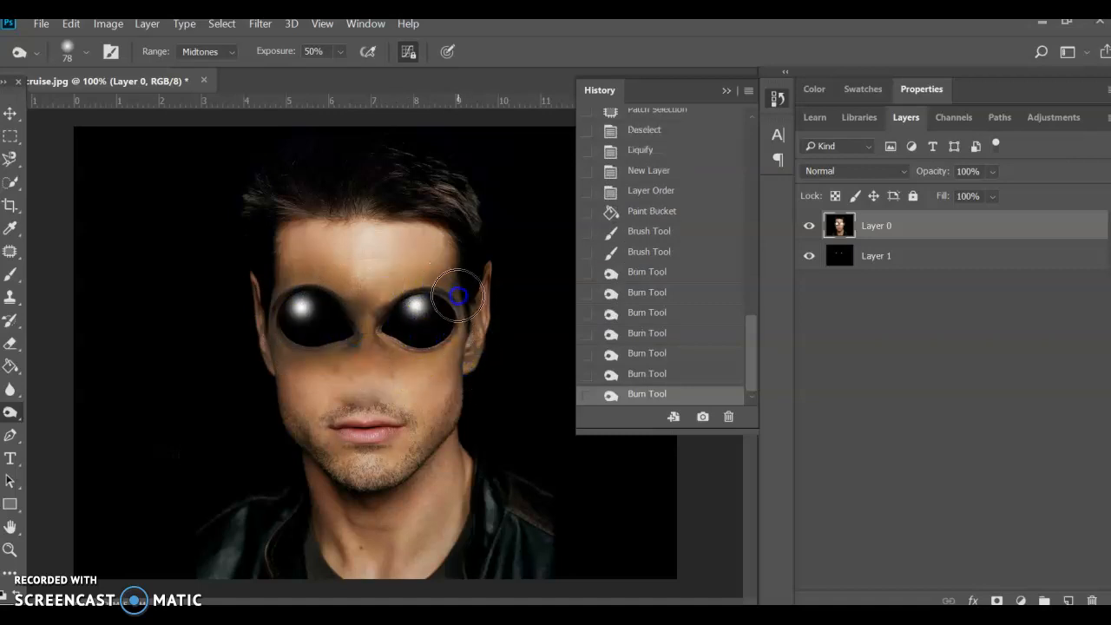
click(421, 268)
click(350, 280)
mouse_move(387, 278)
mouse_down()
mouse_move(296, 273)
mouse_move(337, 275)
mouse_up()
drag(314, 363, 295, 355)
mouse_move(414, 358)
mouse_down()
mouse_move(480, 347)
mouse_move(436, 352)
mouse_up()
drag(349, 359, 310, 357)
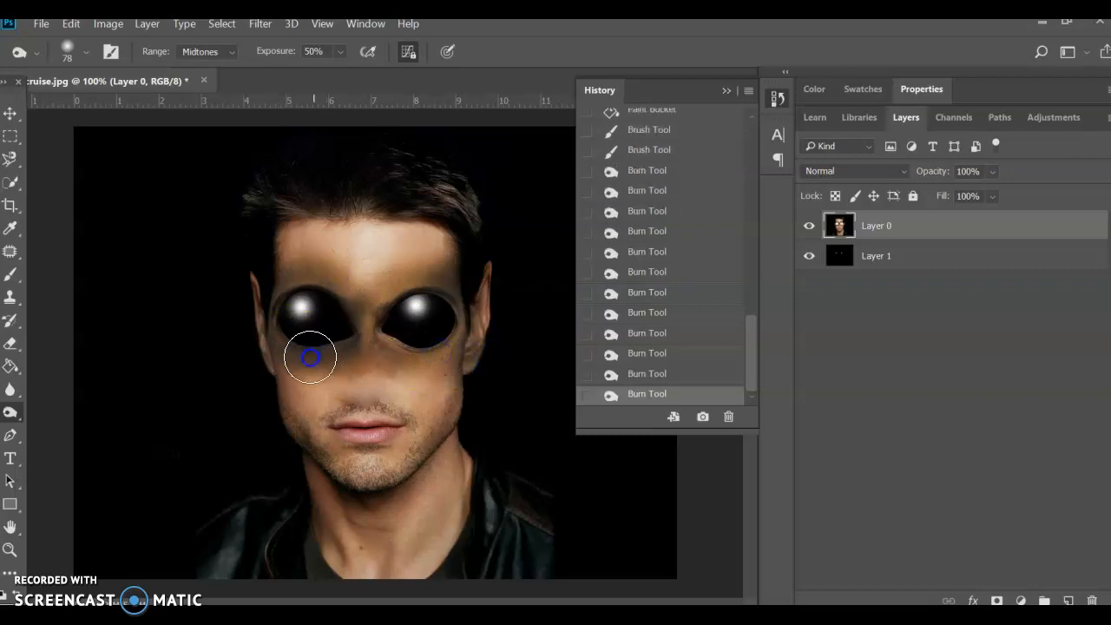
mouse_move(297, 279)
mouse_down()
mouse_move(428, 297)
mouse_move(432, 283)
mouse_move(325, 304)
mouse_move(437, 290)
mouse_up()
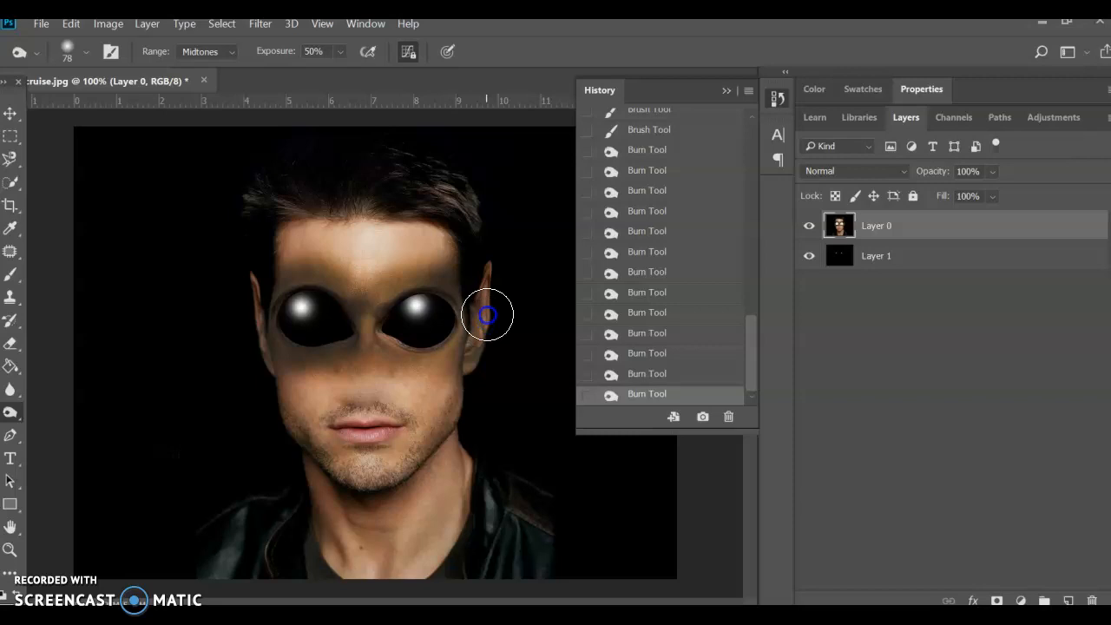
drag(258, 358, 323, 309)
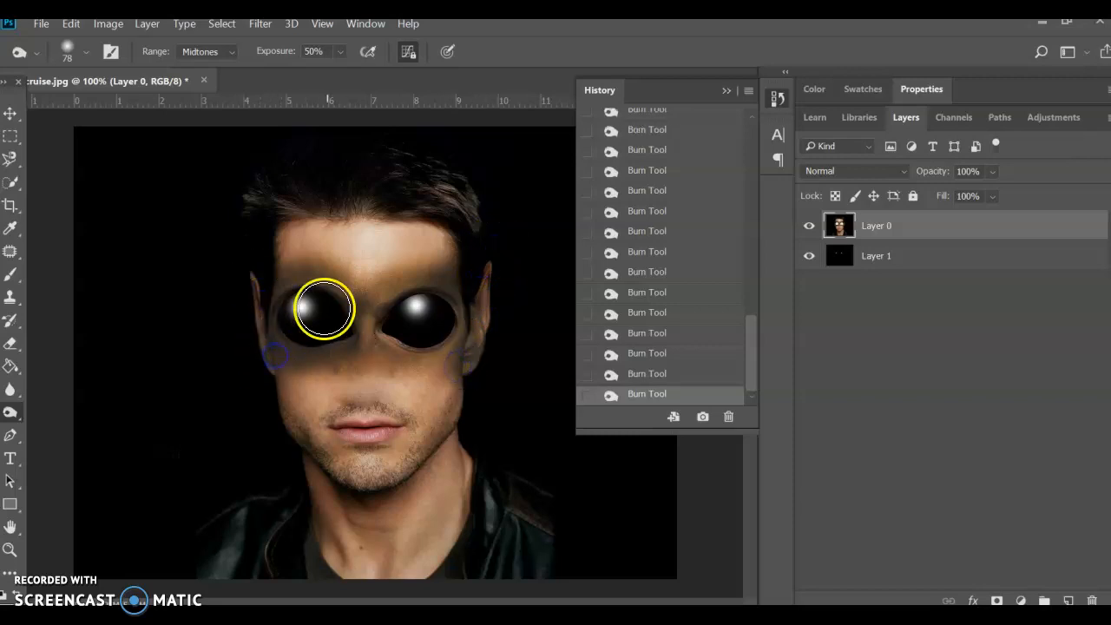
mouse_move(431, 391)
mouse_down()
mouse_move(434, 379)
mouse_move(403, 371)
mouse_up()
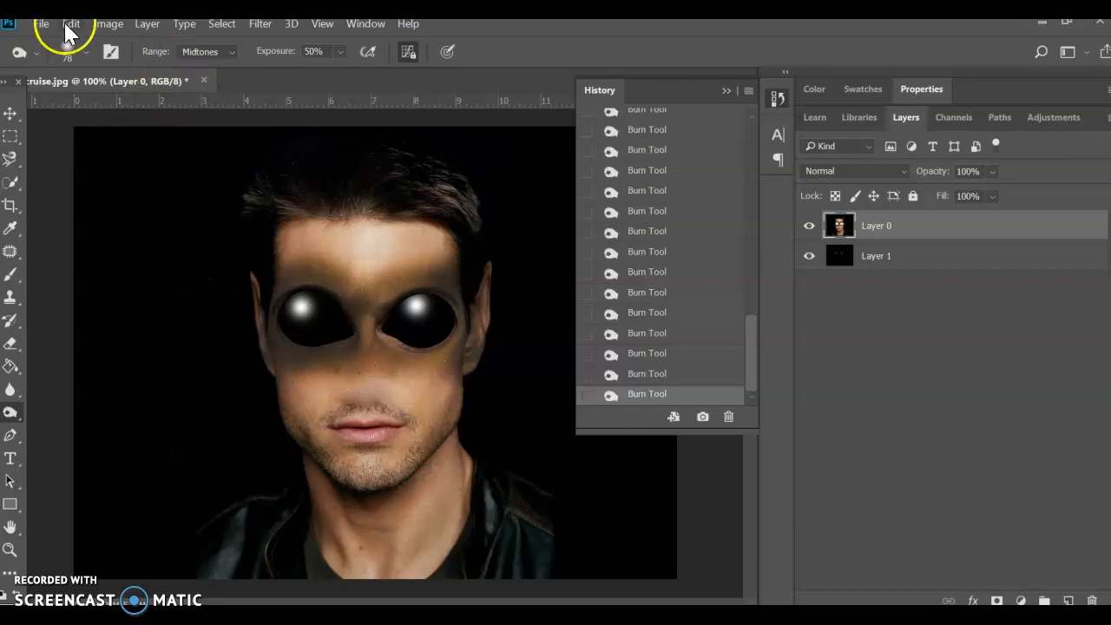
Step: Start a Color Balance adjustment on the portrait layer, move its dialog clear of the face and choose the Shadows tone range
click(104, 25)
mouse_move(113, 64)
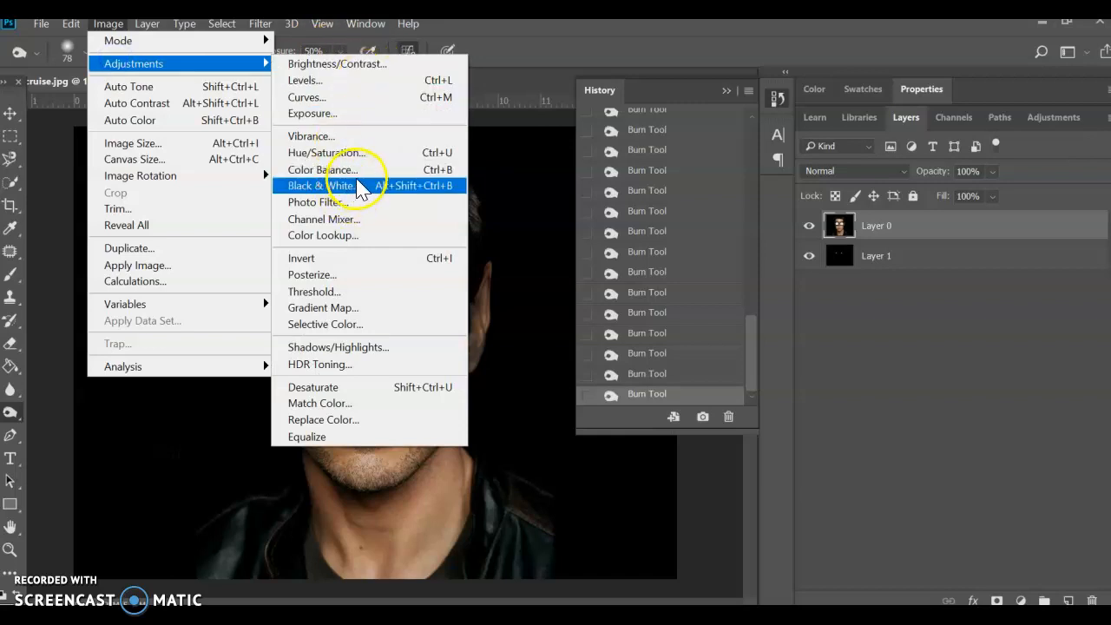
click(321, 169)
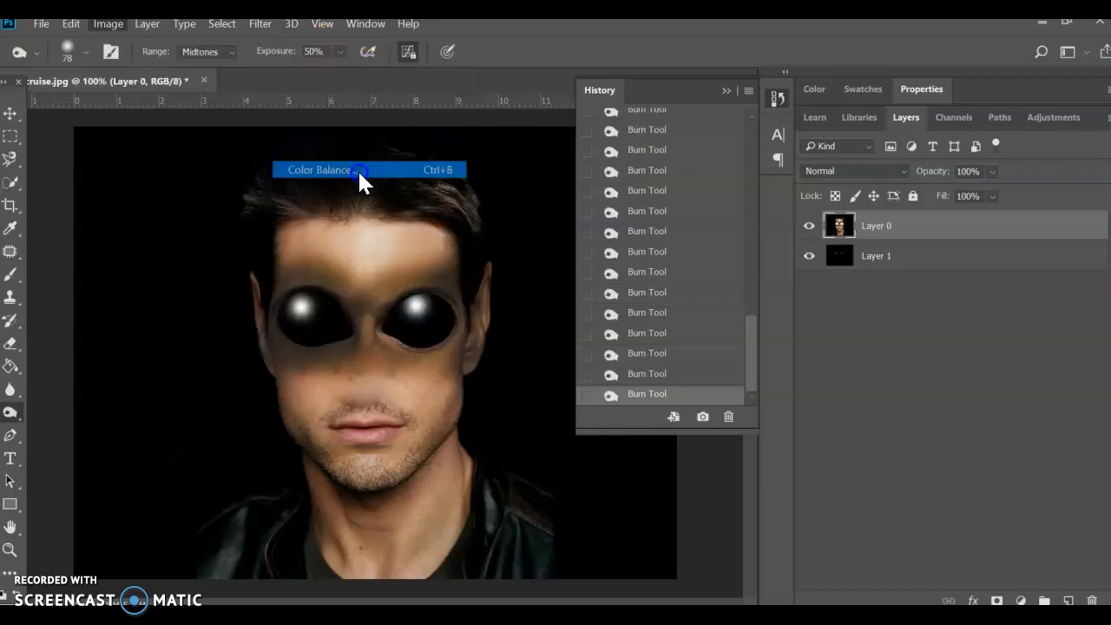
drag(503, 117, 724, 104)
click(700, 150)
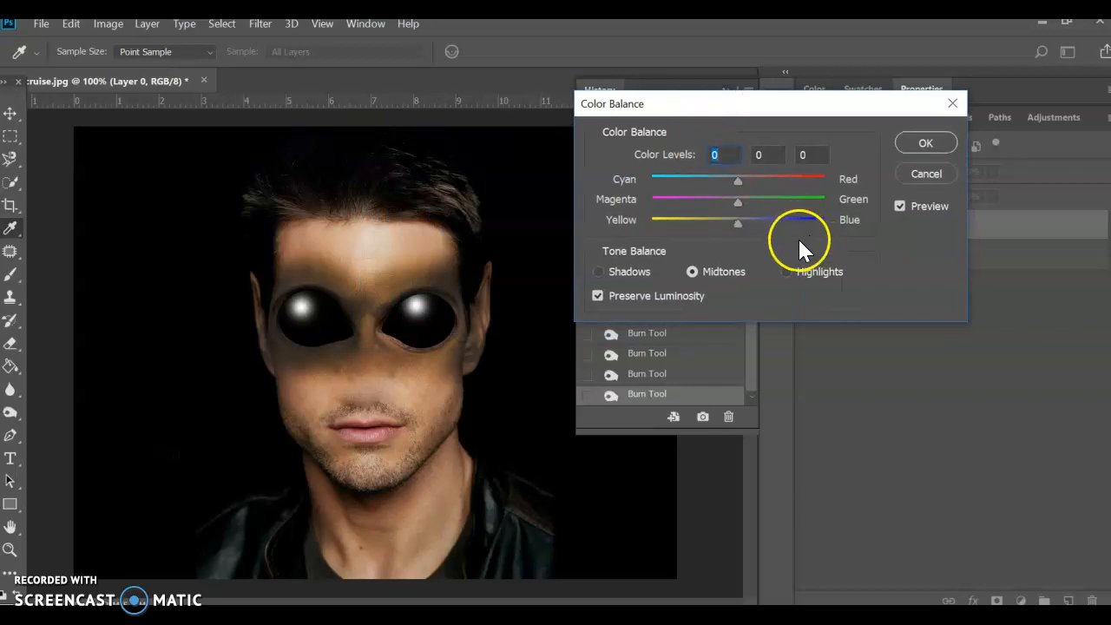
click(594, 272)
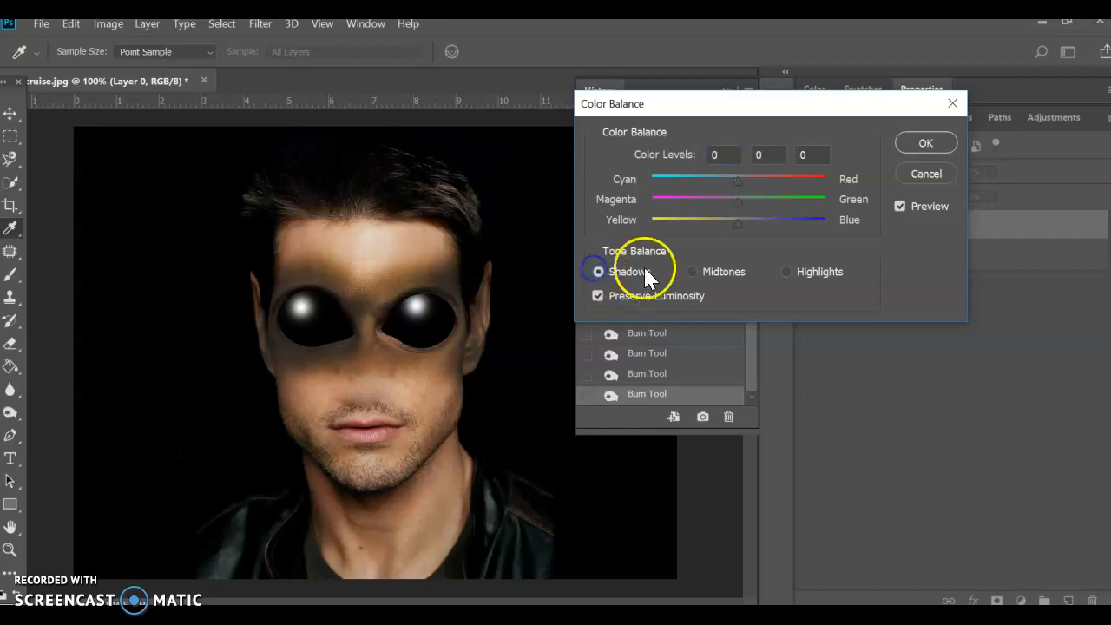
click(689, 270)
click(786, 270)
click(597, 273)
Step: Set the shadows' color levels to 0, 20 and 0, shifting them towards green
mouse_move(735, 204)
mouse_down()
mouse_move(769, 213)
mouse_move(738, 215)
mouse_move(770, 217)
mouse_move(694, 210)
mouse_move(748, 217)
mouse_move(733, 184)
mouse_move(707, 221)
mouse_move(771, 211)
mouse_move(751, 202)
mouse_up()
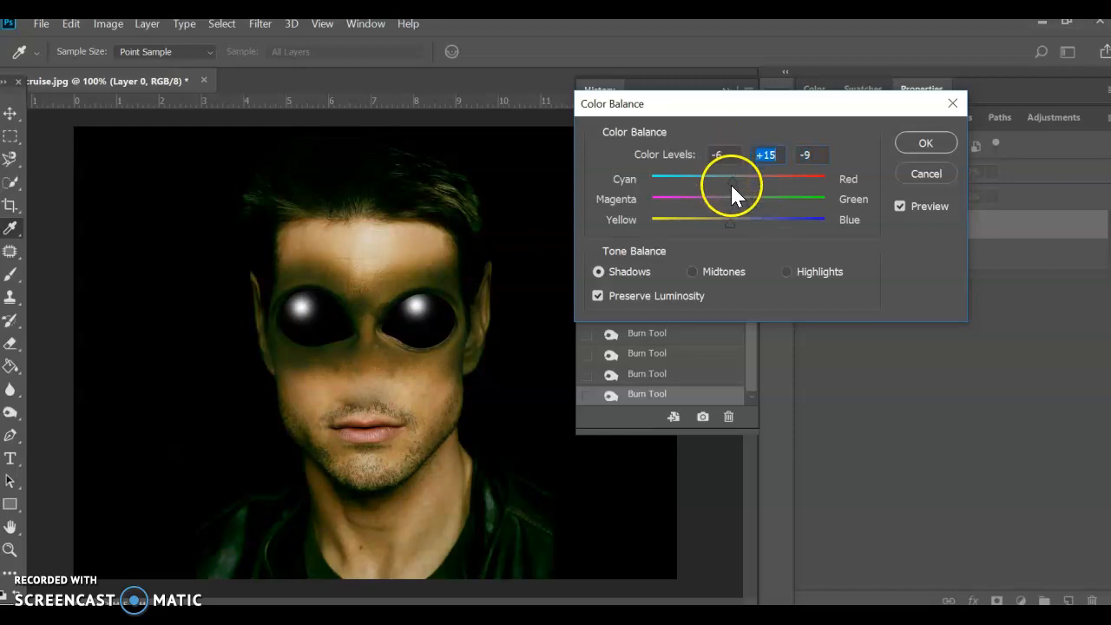
drag(733, 154, 685, 156)
text(0)
click(772, 156)
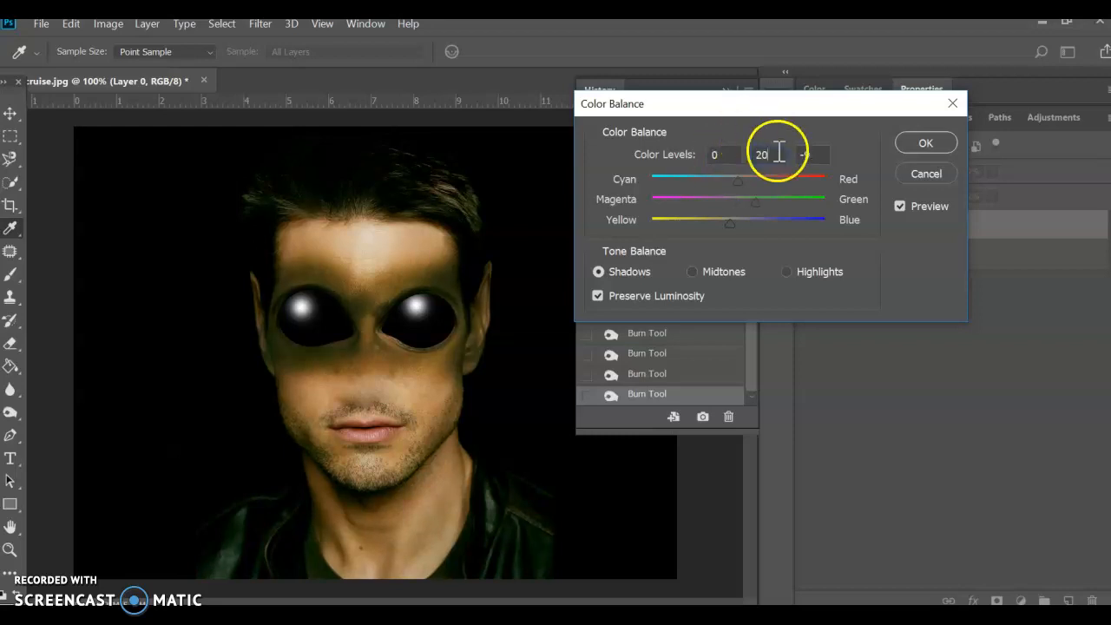
text(0)
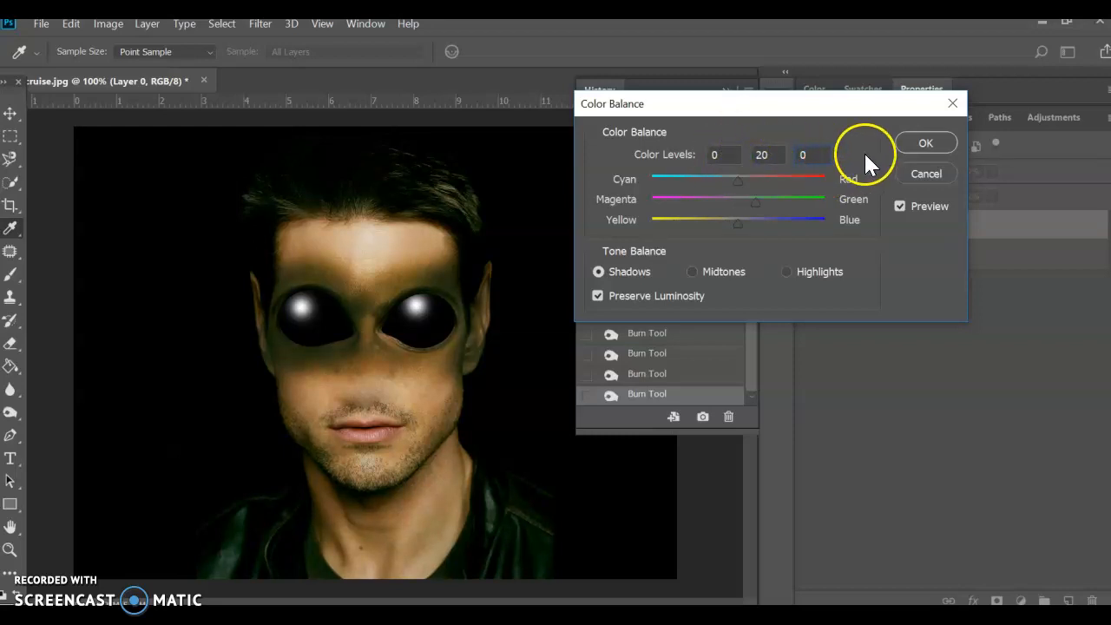
Step: Set the midtones' magenta-green color level to 20
click(693, 272)
click(757, 156)
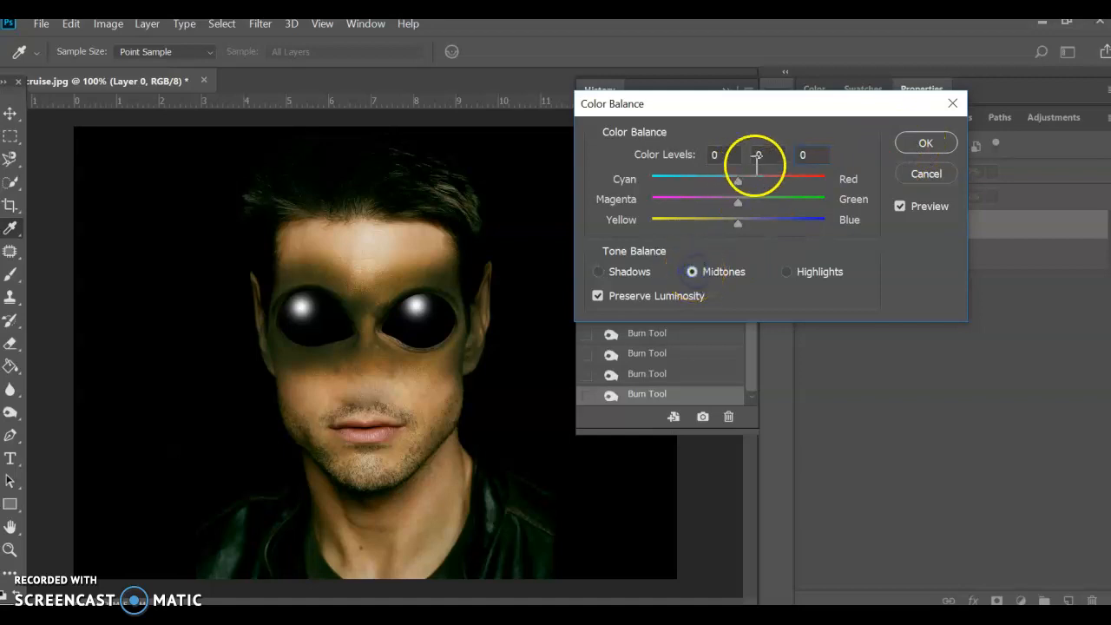
double_click(769, 153)
text(20)
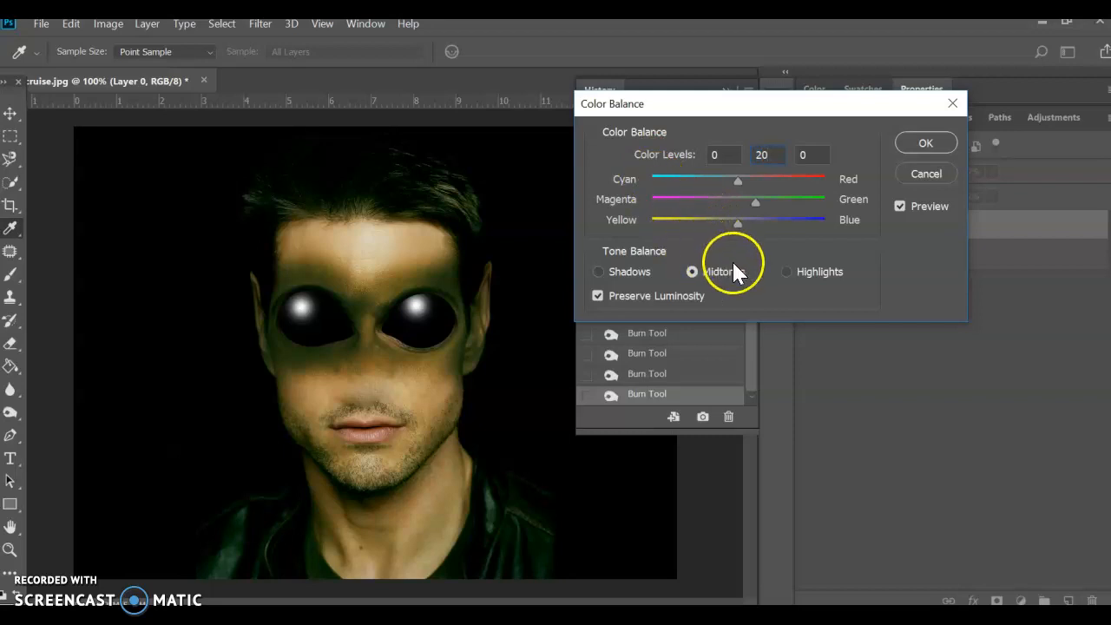
Step: Set the highlights' magenta-green color level to 40 and apply the Color Balance adjustment
click(785, 272)
double_click(768, 156)
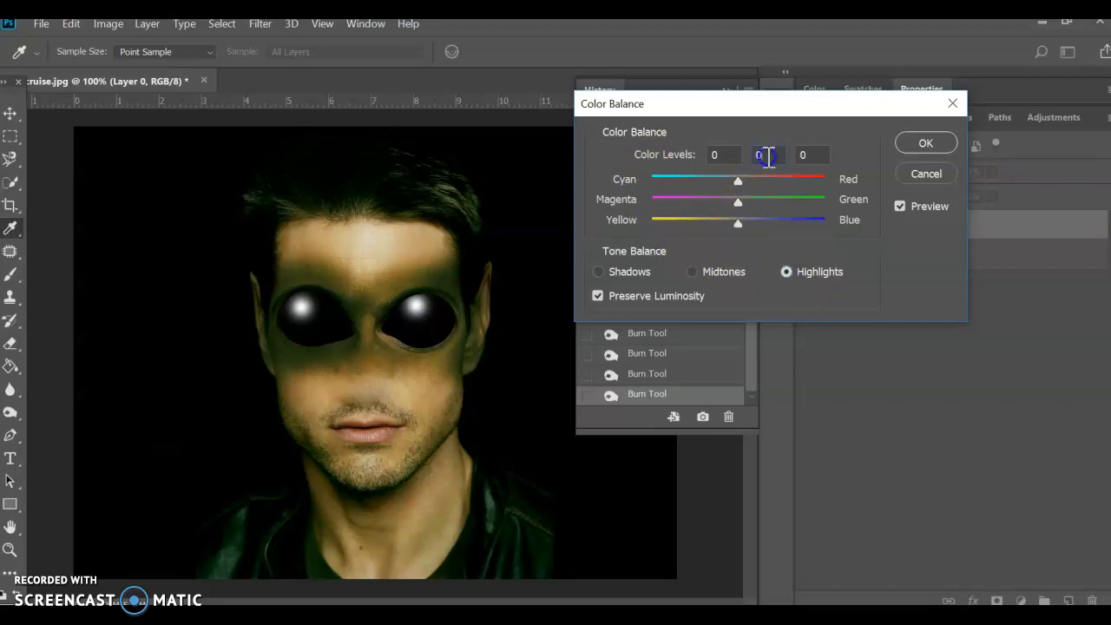
text(40)
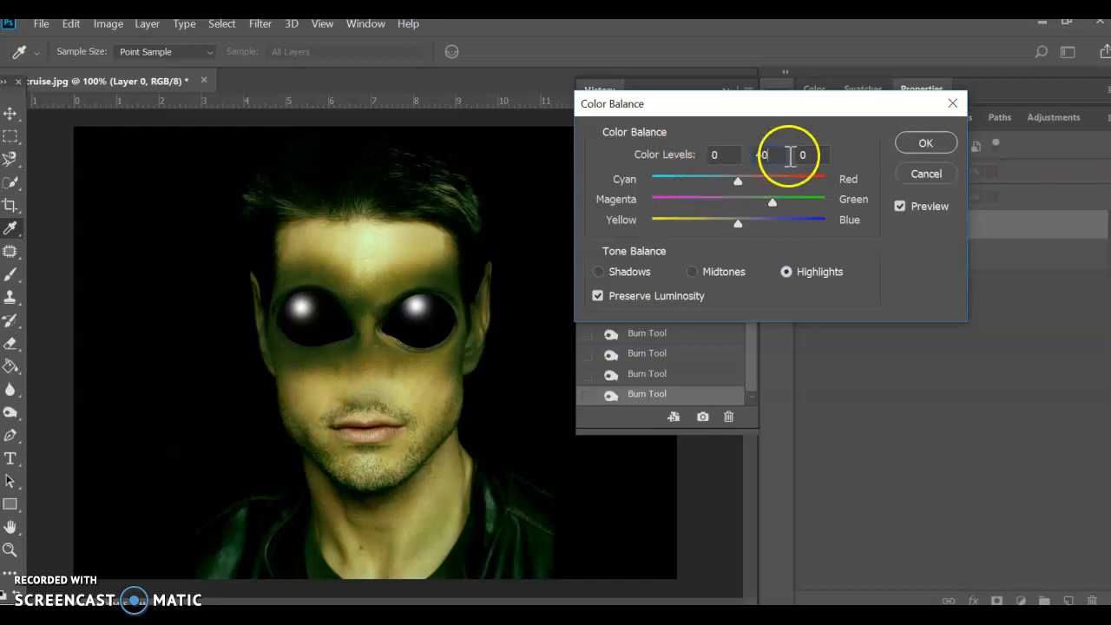
click(926, 144)
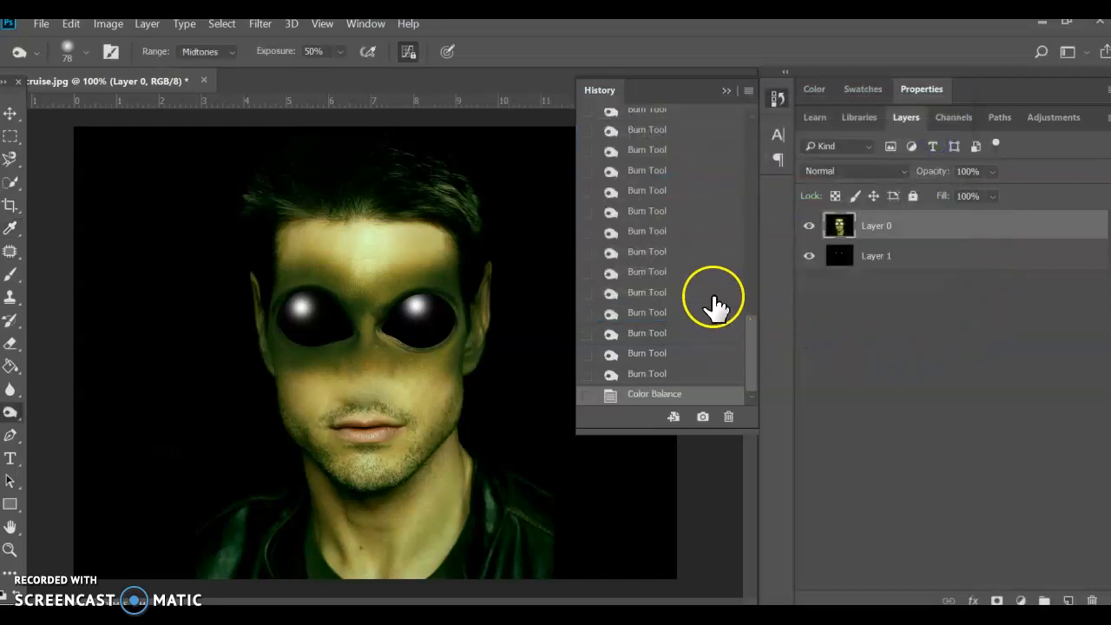
click(110, 26)
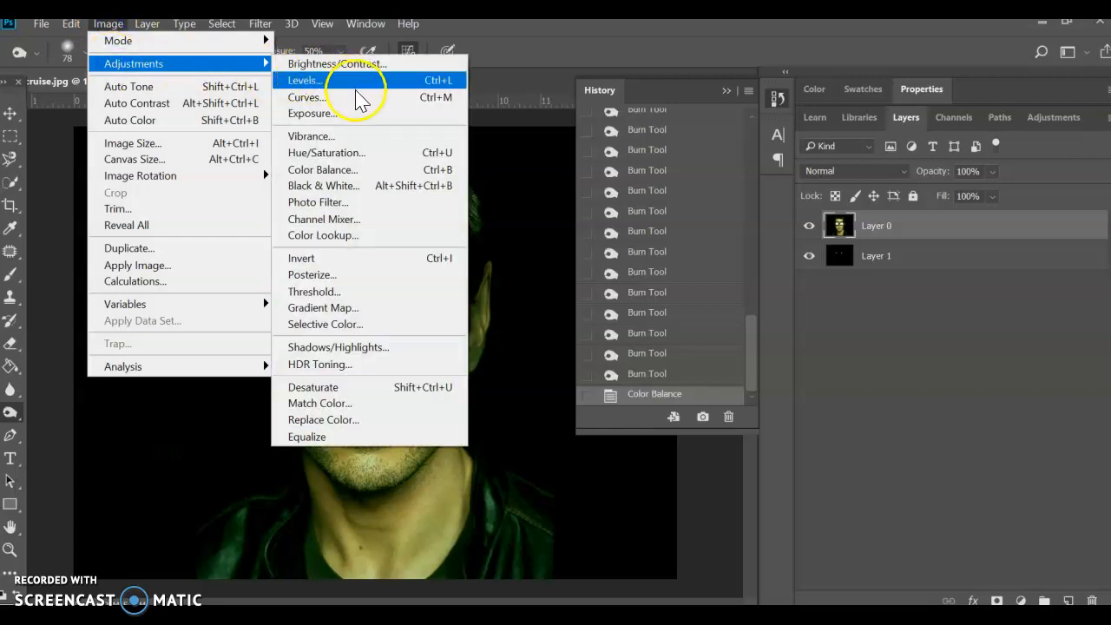
click(359, 158)
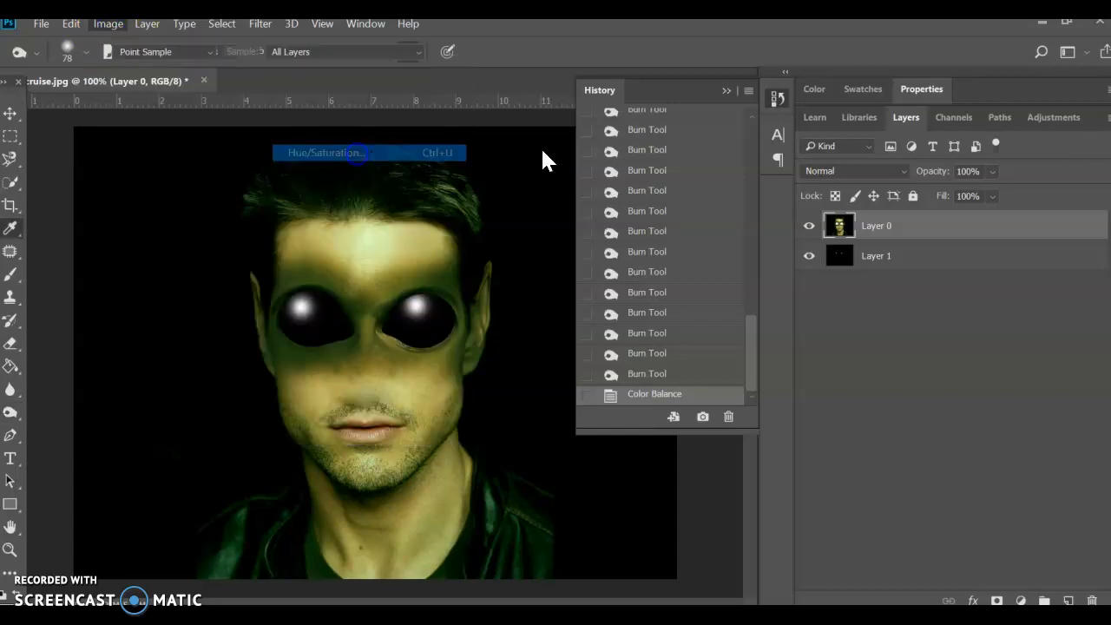
drag(573, 94, 797, 64)
mouse_move(739, 185)
mouse_down()
mouse_move(684, 185)
mouse_move(749, 203)
mouse_move(704, 203)
mouse_move(719, 186)
mouse_move(689, 198)
mouse_move(671, 188)
mouse_move(647, 195)
mouse_move(664, 185)
mouse_move(726, 202)
mouse_up()
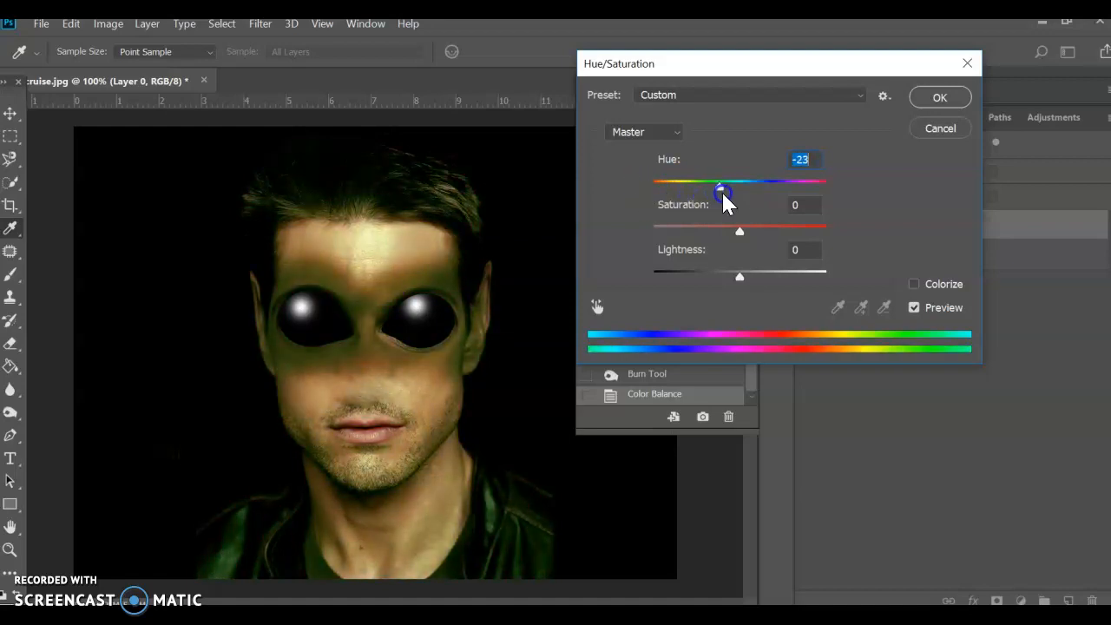
click(936, 132)
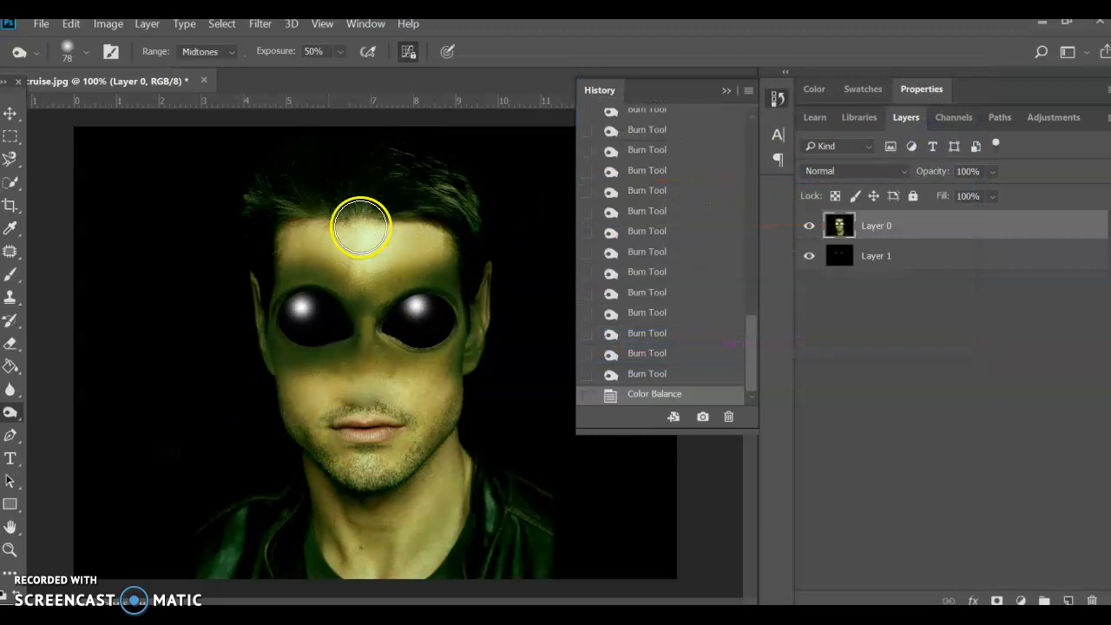
Step: Switch to the Pattern Stamp tool and choose the black-and-white mottled, camouflage-like pattern
click(19, 298)
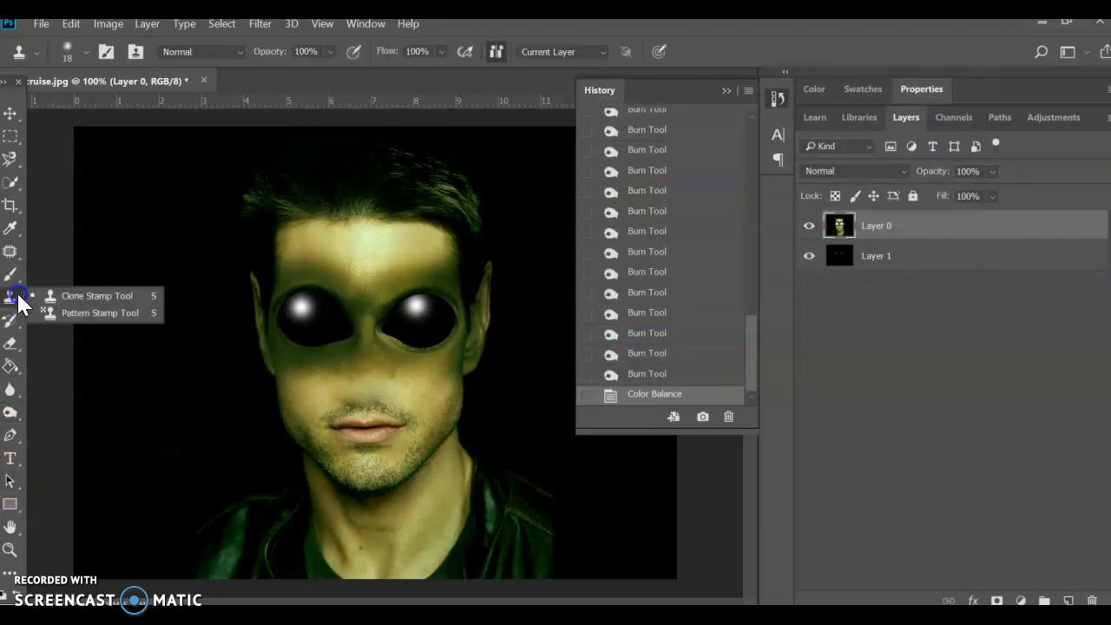
click(96, 313)
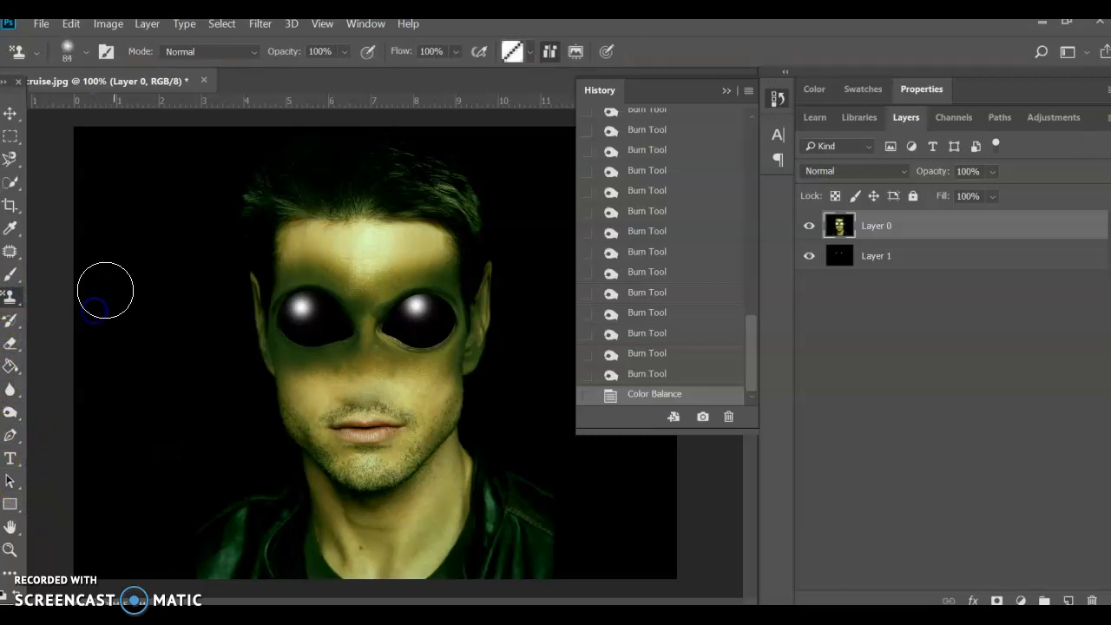
click(528, 52)
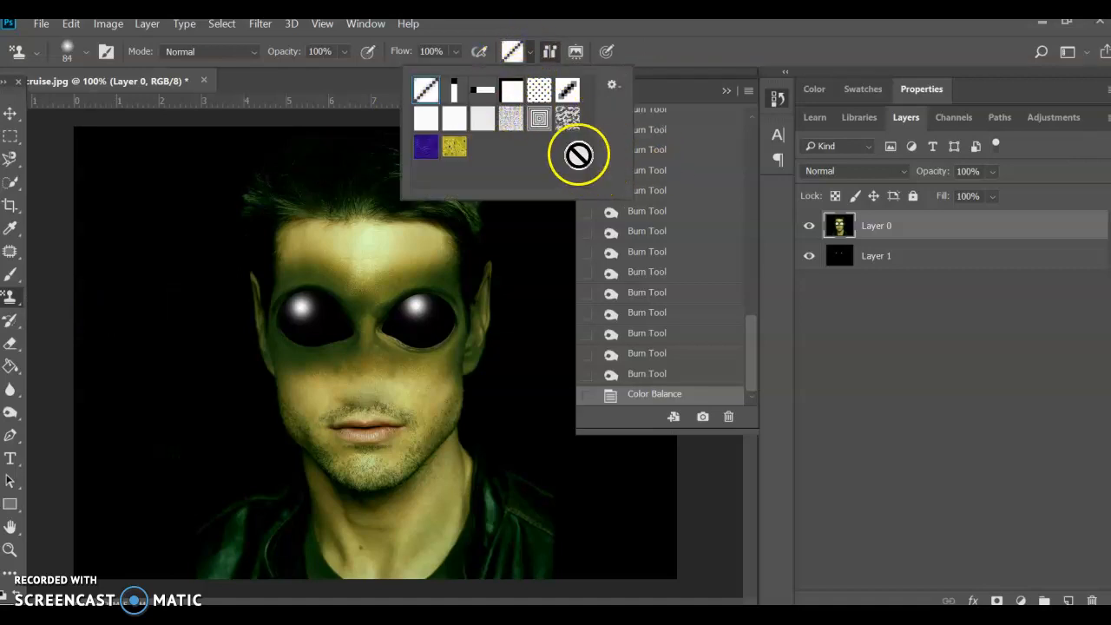
click(424, 148)
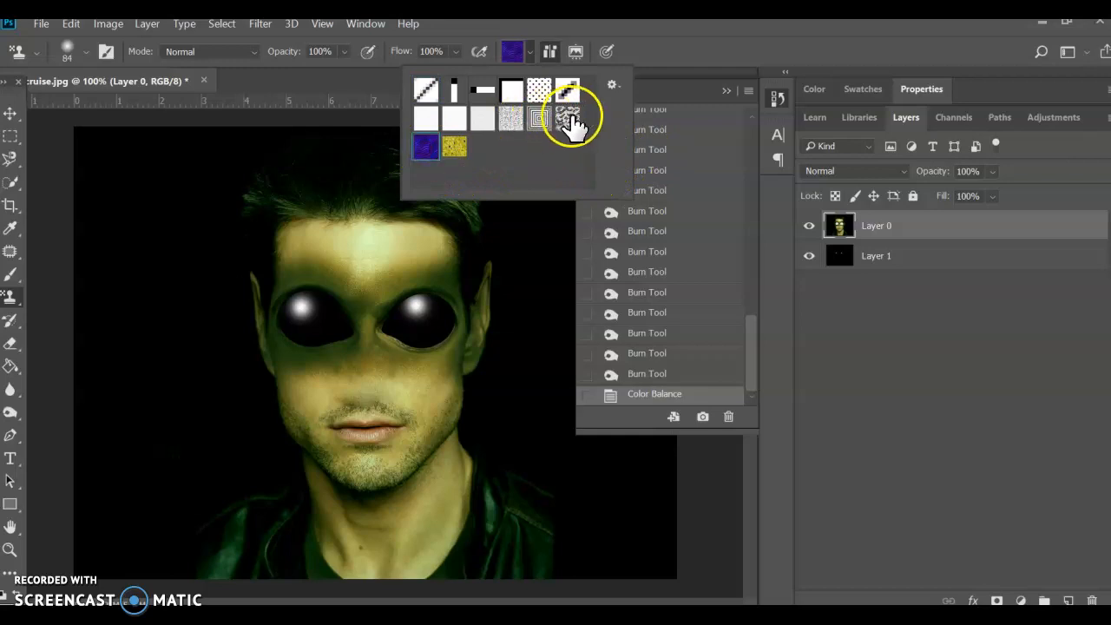
click(568, 119)
click(454, 150)
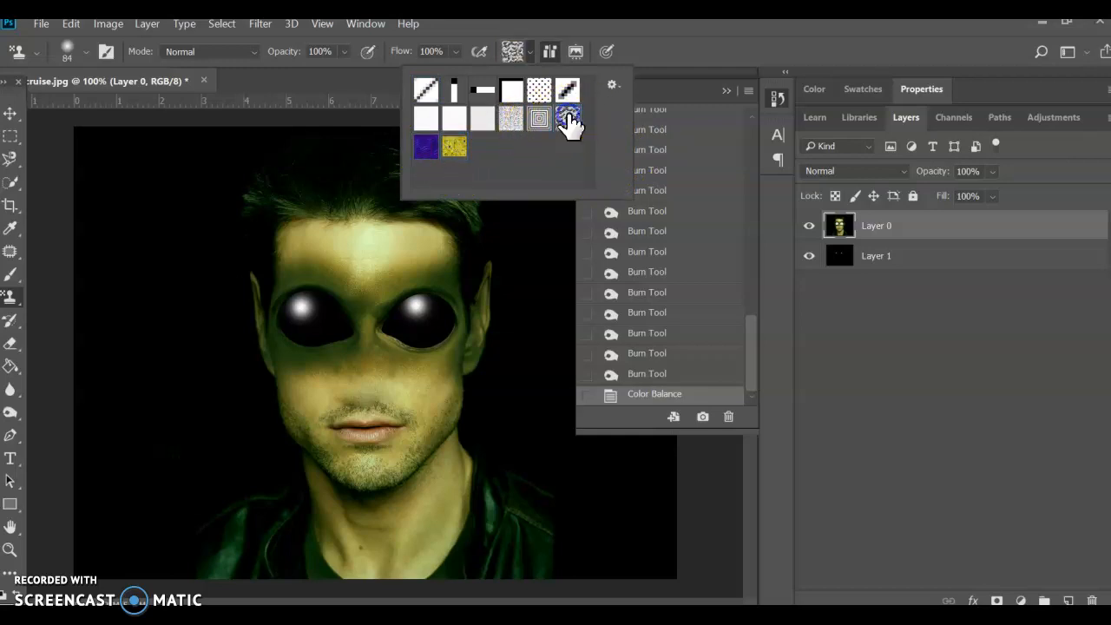
key(Escape)
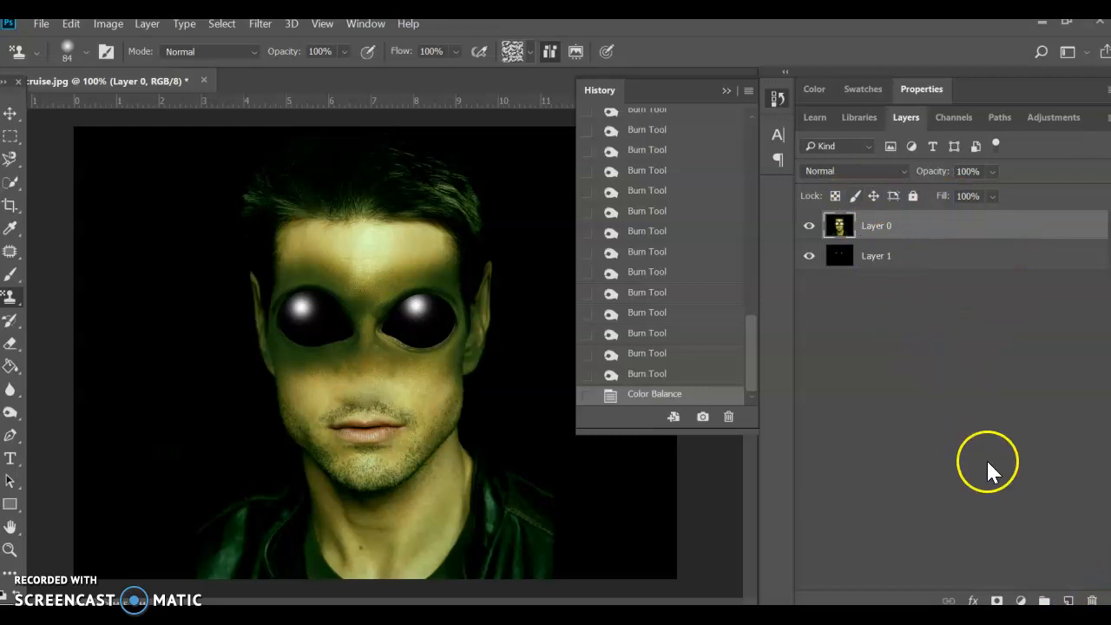
Step: Add a new layer above the portrait and stamp the pattern over the forehead, cheeks, mouth and chin, sparing the eyes
click(1068, 600)
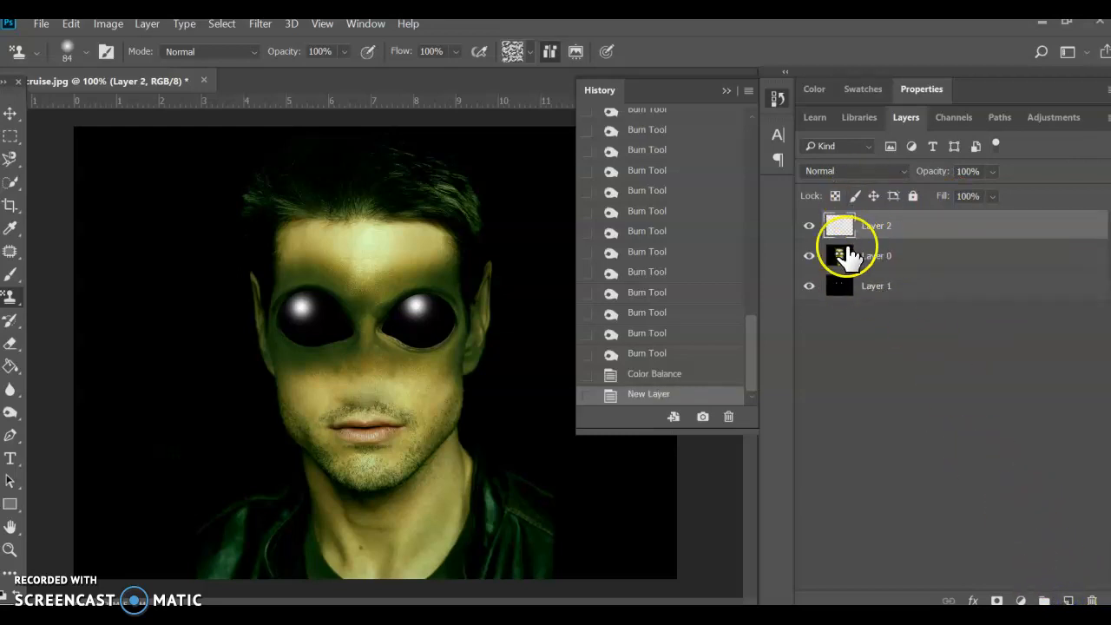
click(535, 49)
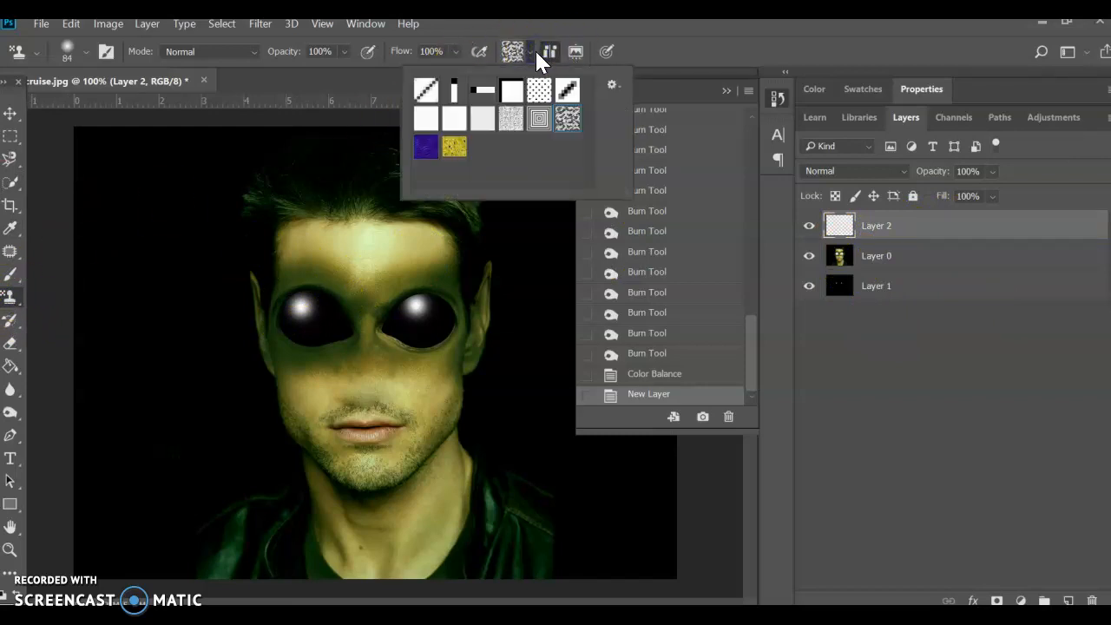
click(535, 50)
mouse_move(296, 233)
mouse_down()
mouse_move(297, 265)
mouse_move(347, 279)
mouse_move(448, 252)
mouse_move(305, 235)
mouse_up()
mouse_move(283, 365)
mouse_down()
mouse_move(322, 436)
mouse_move(357, 468)
mouse_move(393, 476)
mouse_move(440, 415)
mouse_move(446, 365)
mouse_move(393, 367)
mouse_move(360, 352)
mouse_move(320, 377)
mouse_move(338, 431)
mouse_move(374, 425)
mouse_move(398, 402)
mouse_move(359, 396)
mouse_up()
drag(379, 445, 423, 388)
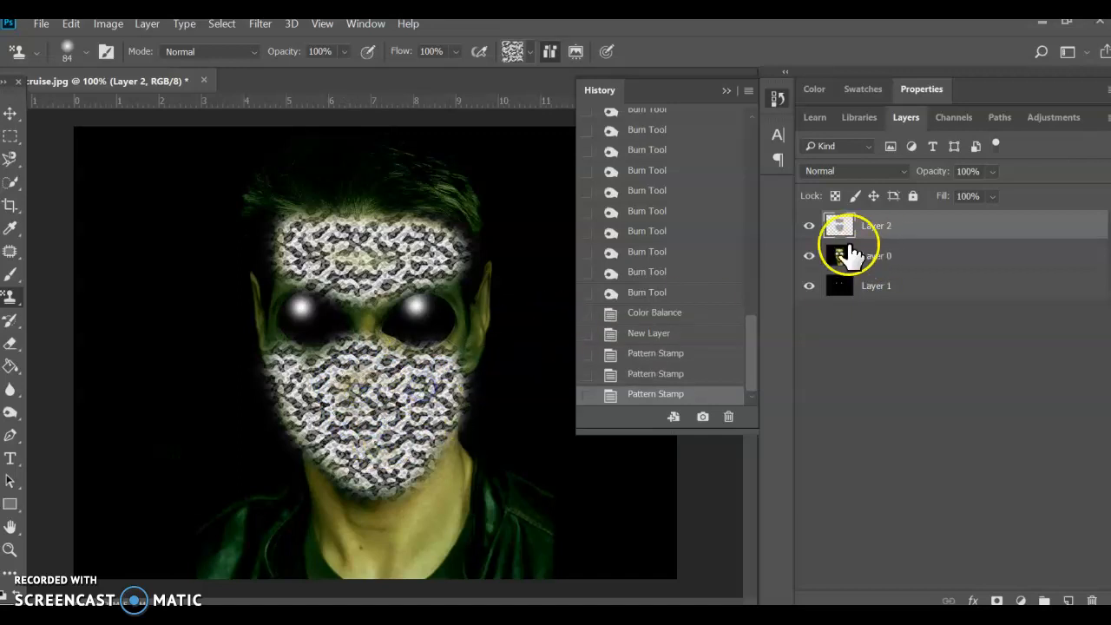
Step: Try the Lighten, Overlay, Soft Light and Hard Light blend modes on the stamped pattern layer
click(889, 230)
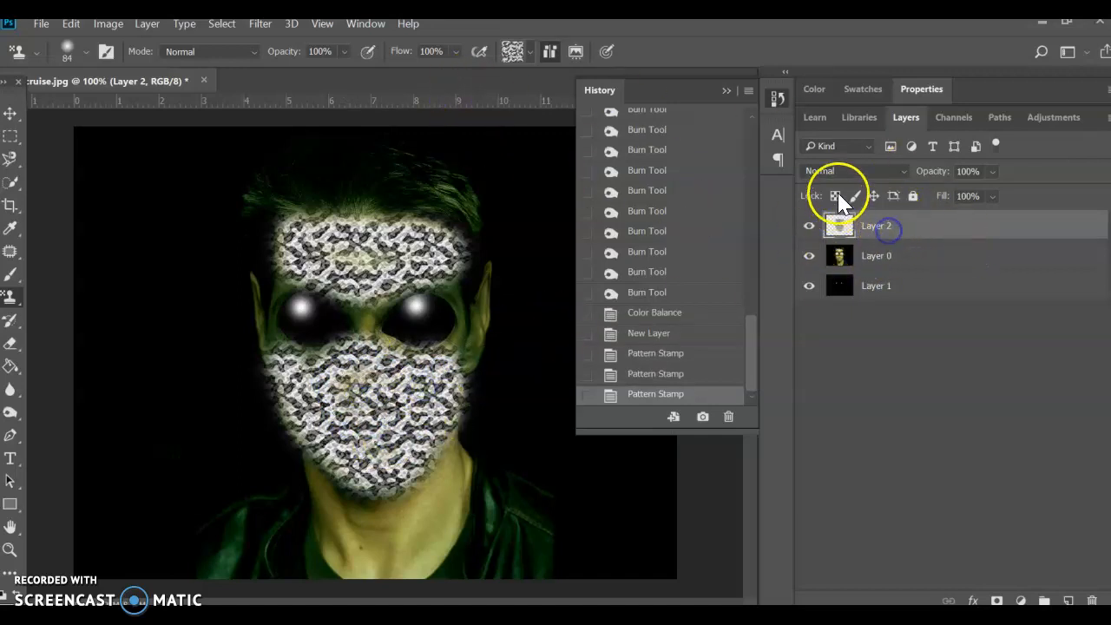
click(839, 174)
click(839, 174)
click(839, 174)
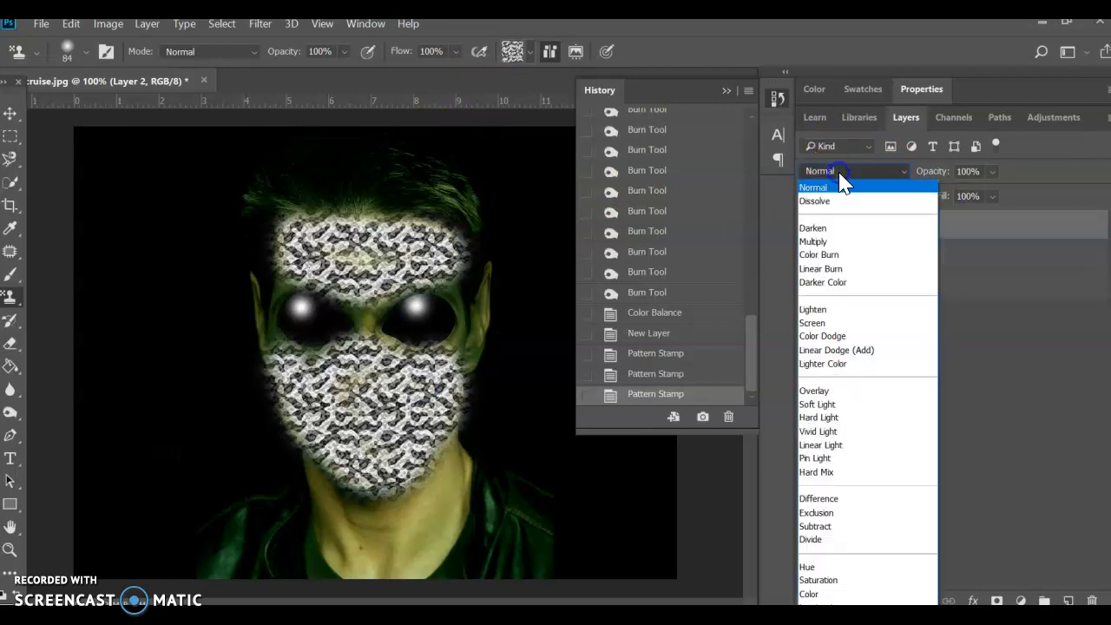
click(820, 310)
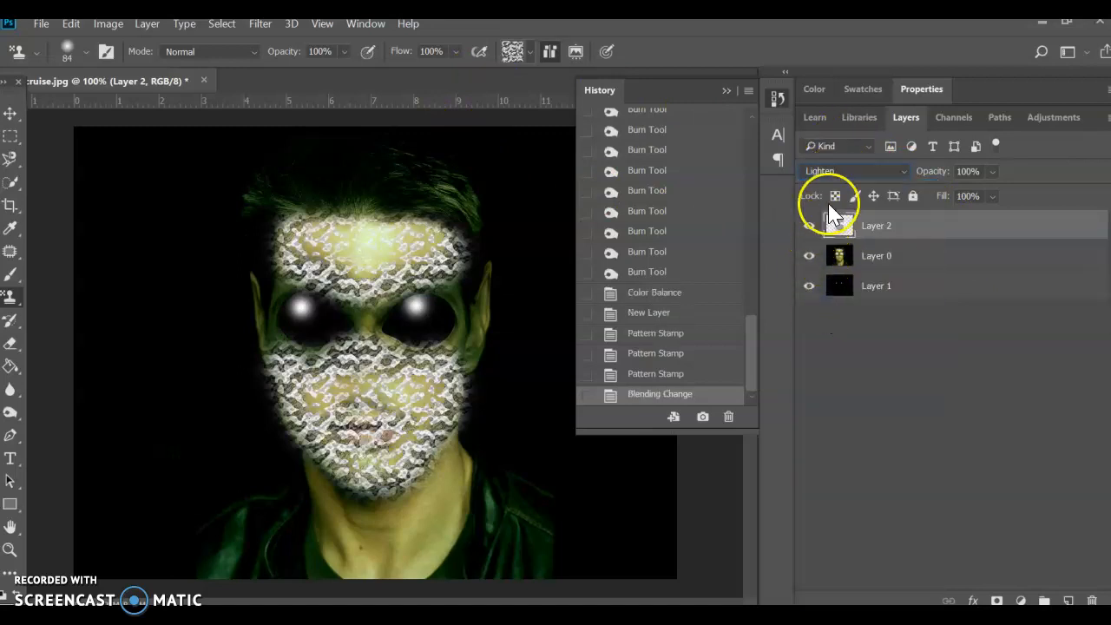
click(835, 173)
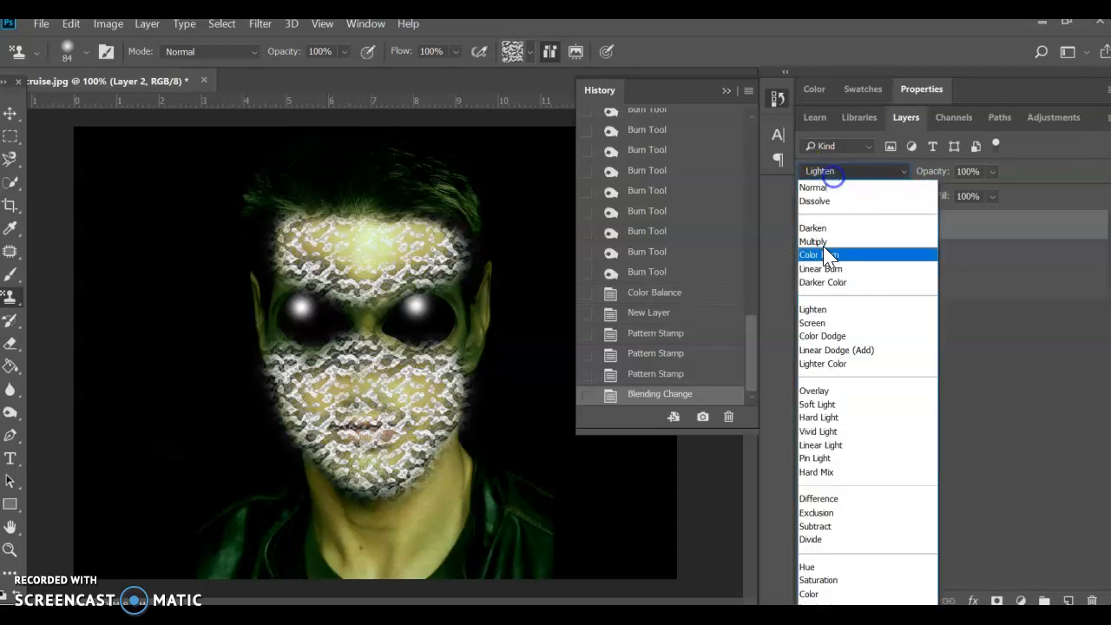
click(824, 392)
click(880, 171)
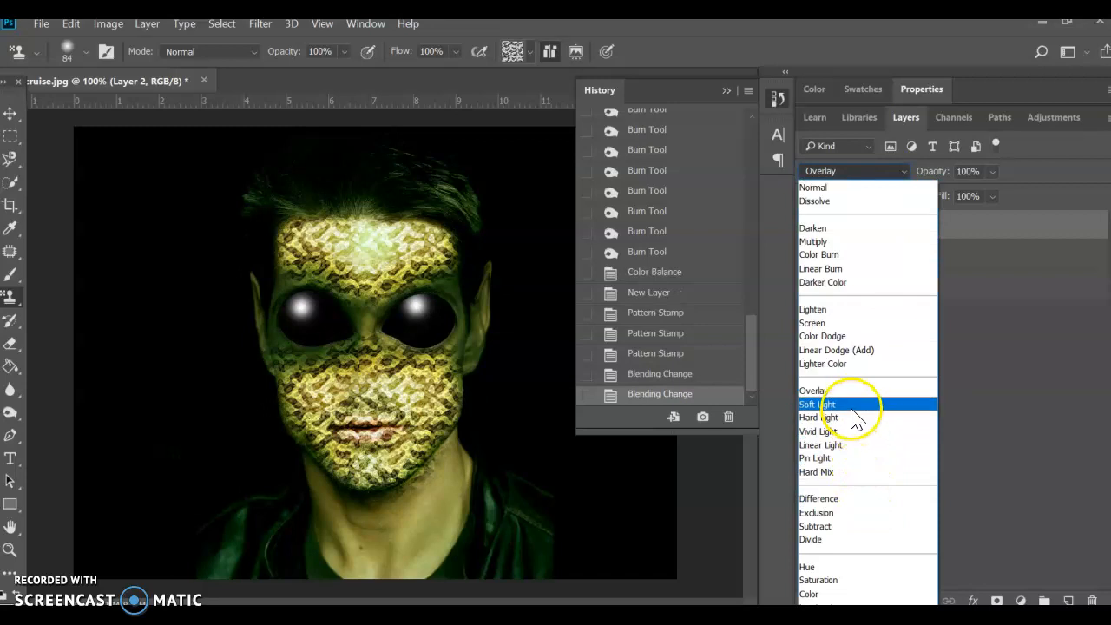
click(851, 407)
click(863, 169)
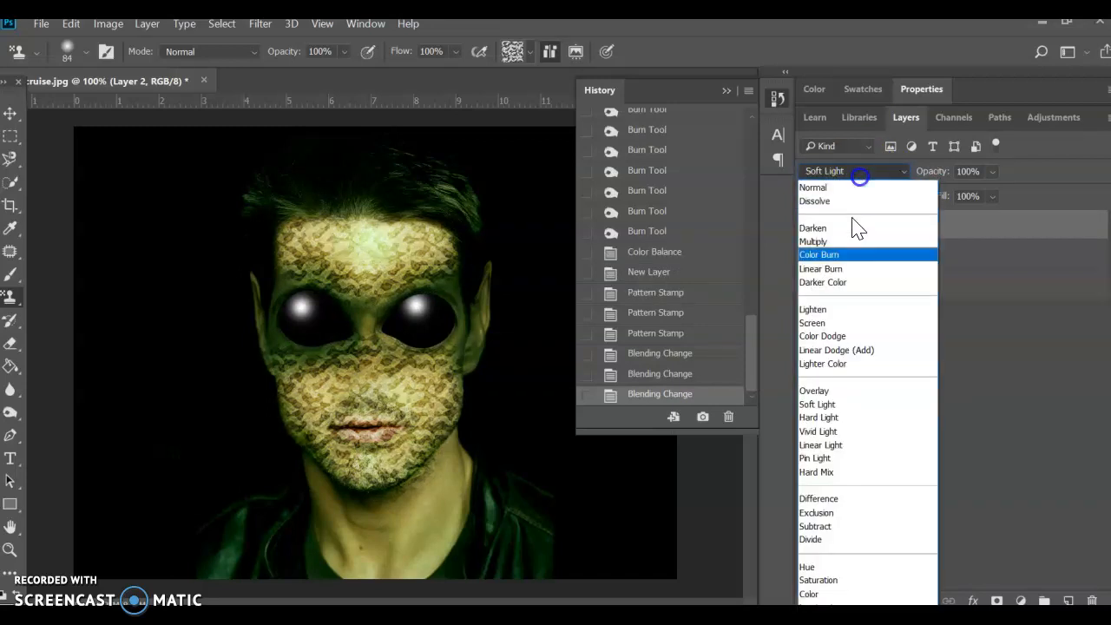
click(854, 421)
Step: Set the pattern layer's blend mode to Linear Burn and its opacity to 55%
click(858, 173)
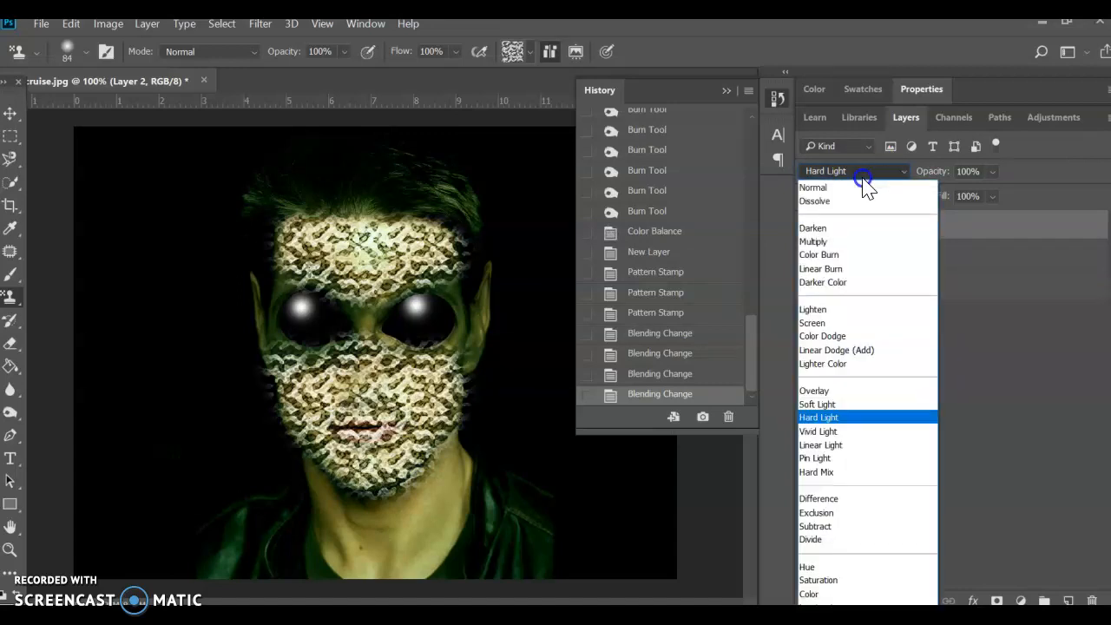
click(850, 271)
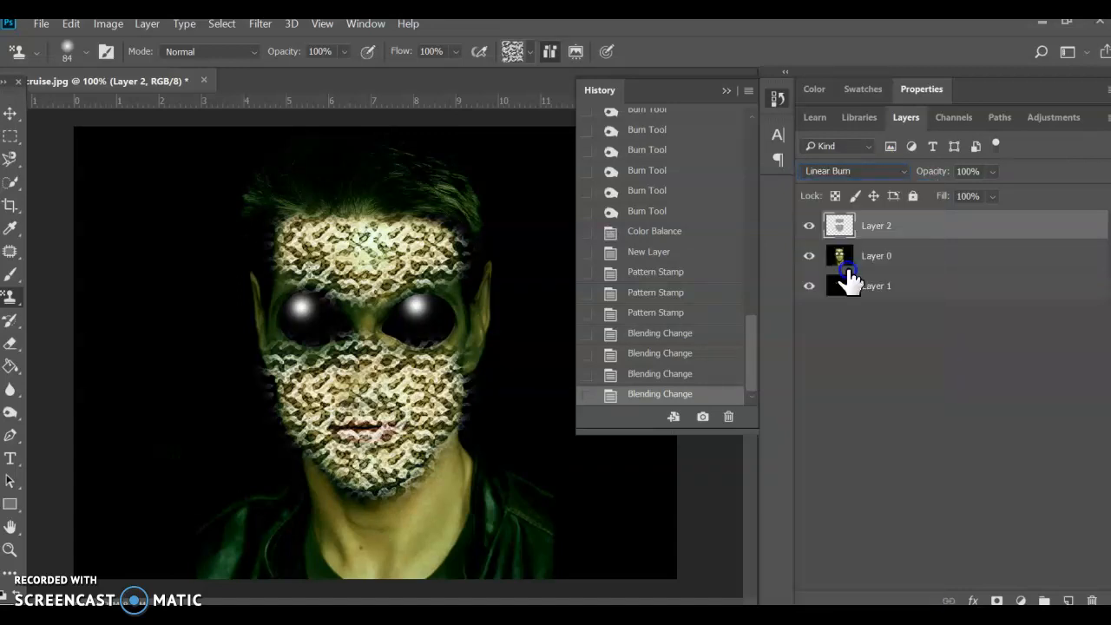
click(994, 172)
mouse_move(979, 193)
mouse_down()
mouse_move(968, 189)
mouse_move(987, 186)
mouse_up()
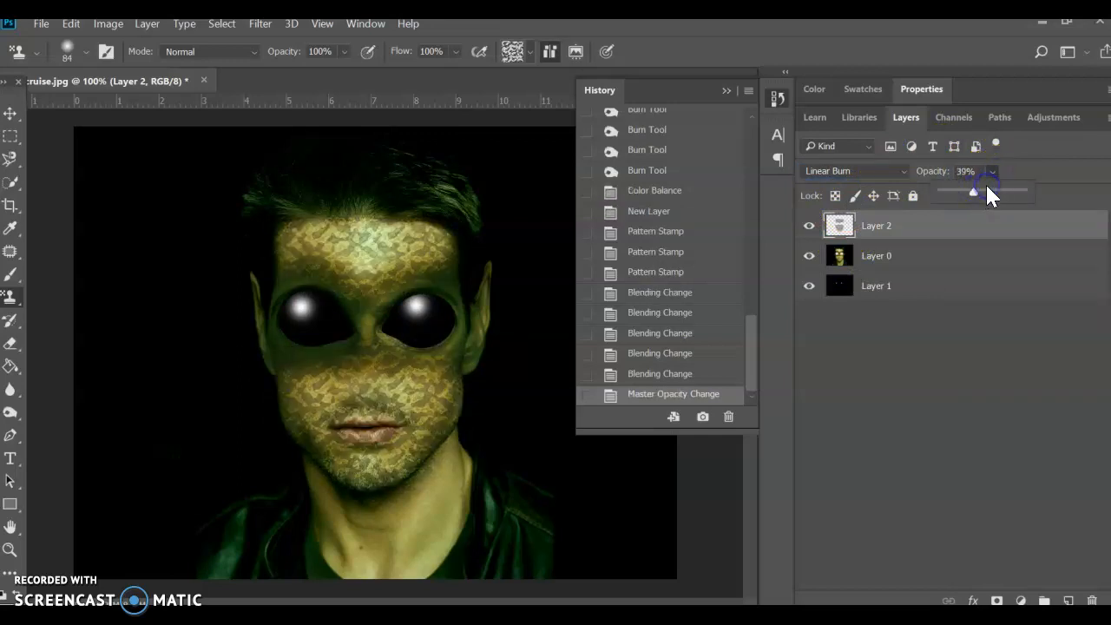
click(986, 190)
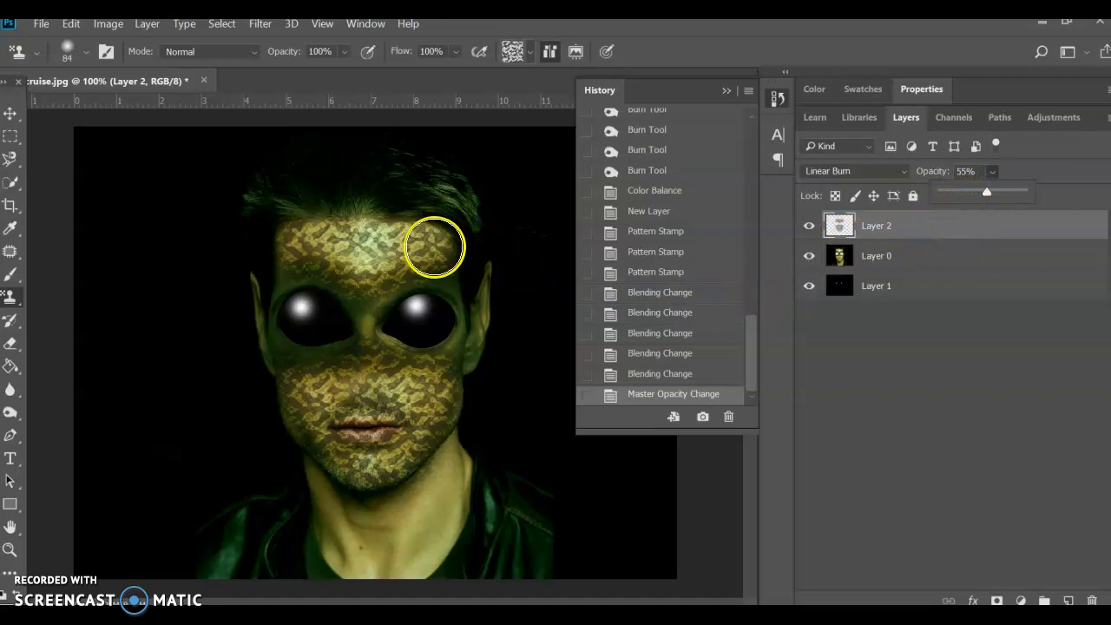
Step: Select a rectangular area around the hair and forehead with the Rectangular Marquee and make the portrait layer, Layer 0, active
click(11, 137)
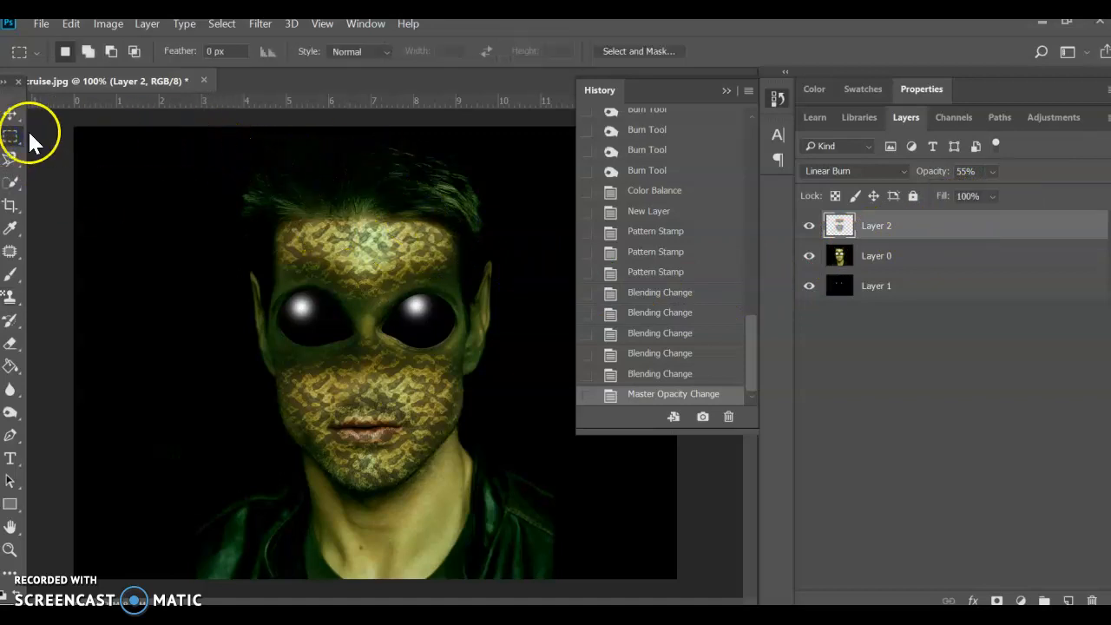
drag(185, 136, 560, 267)
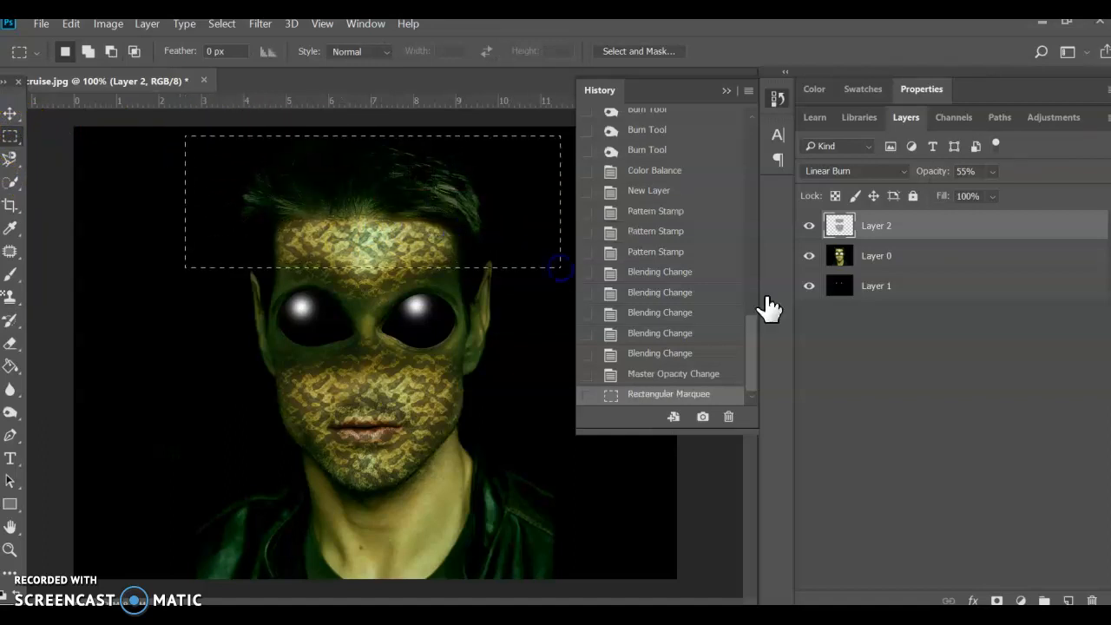
click(911, 260)
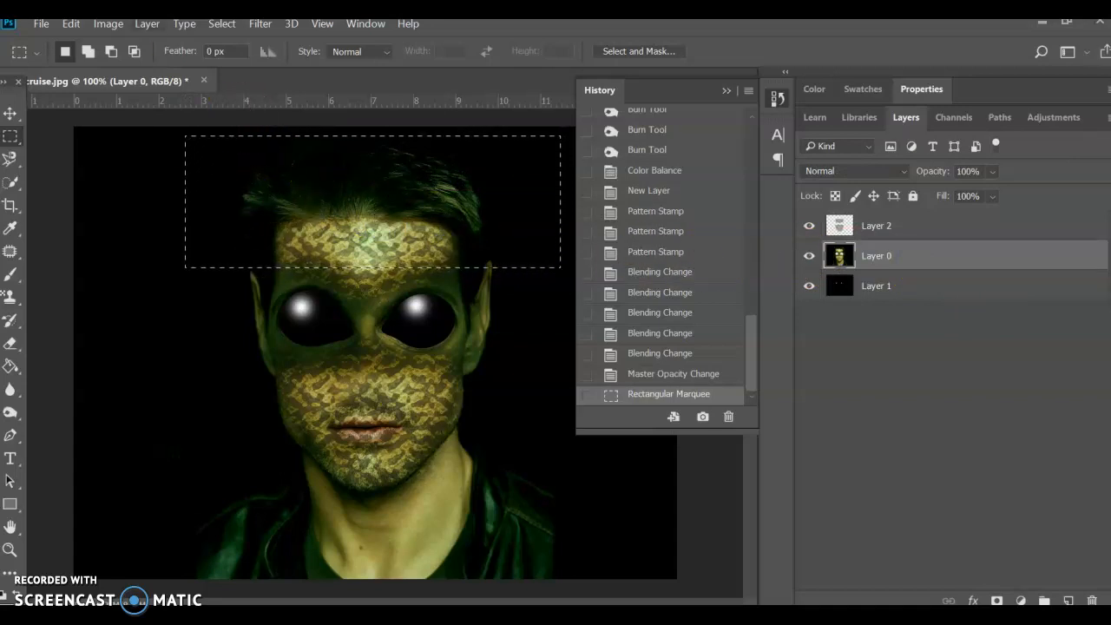
click(71, 25)
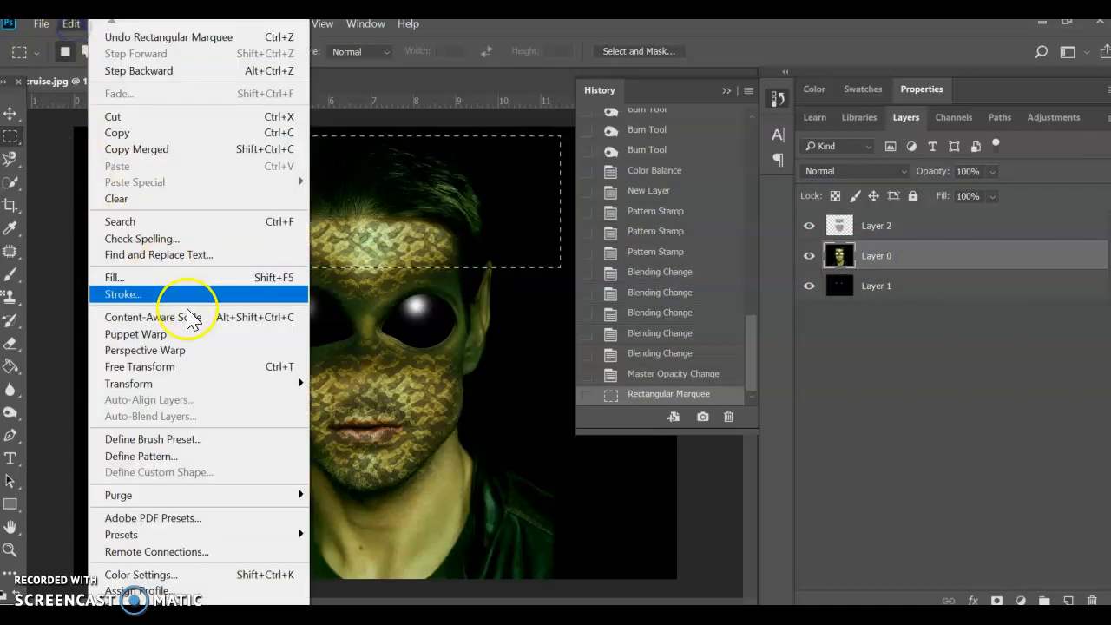
click(178, 350)
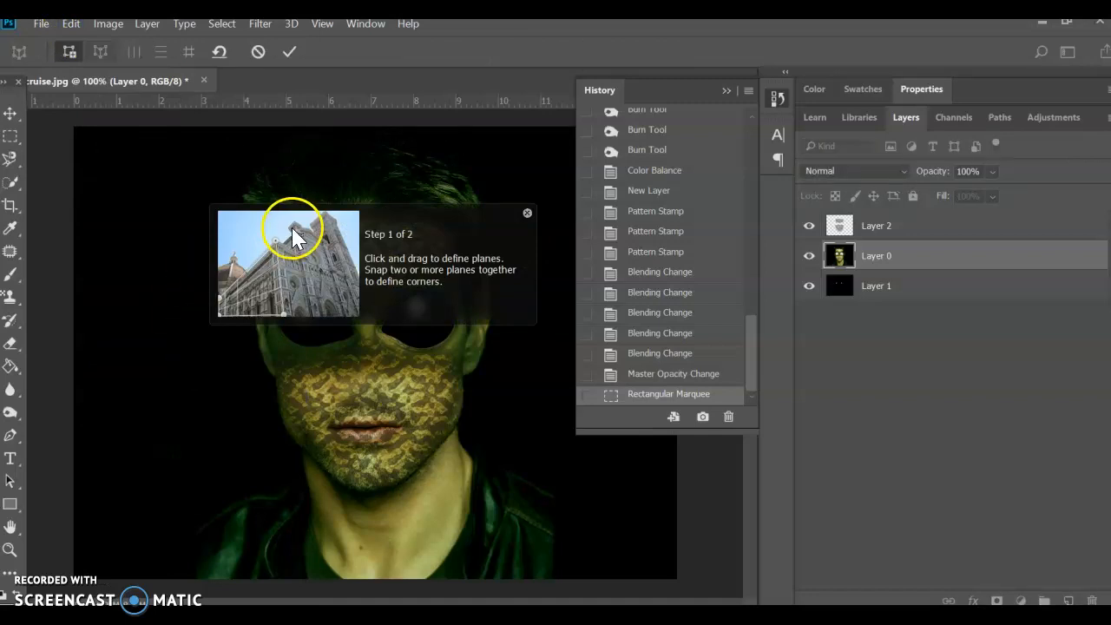
click(527, 213)
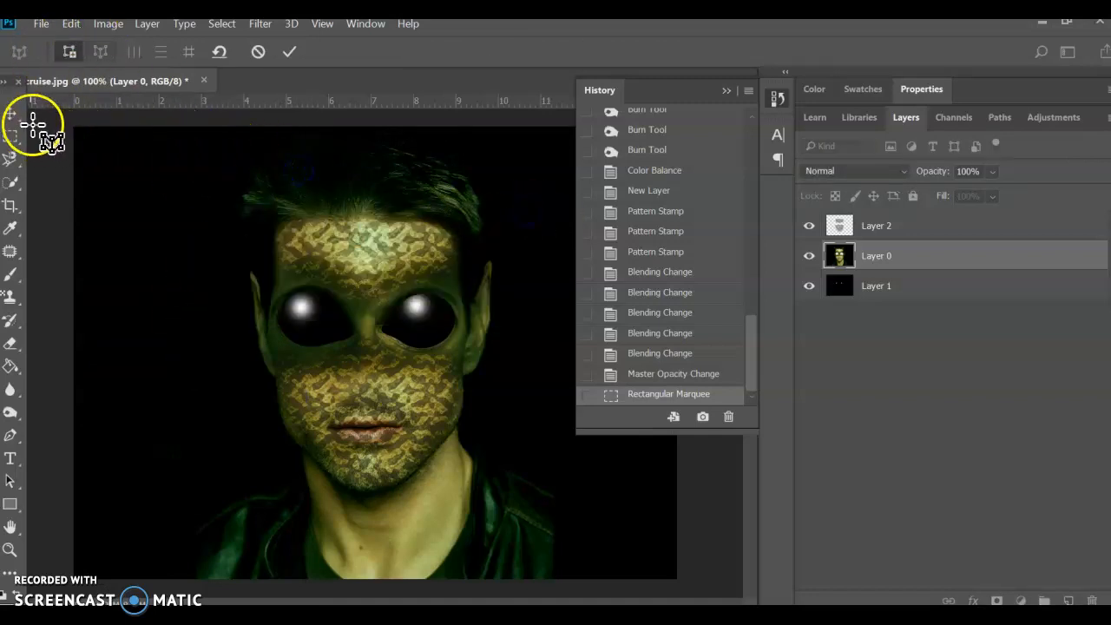
click(21, 153)
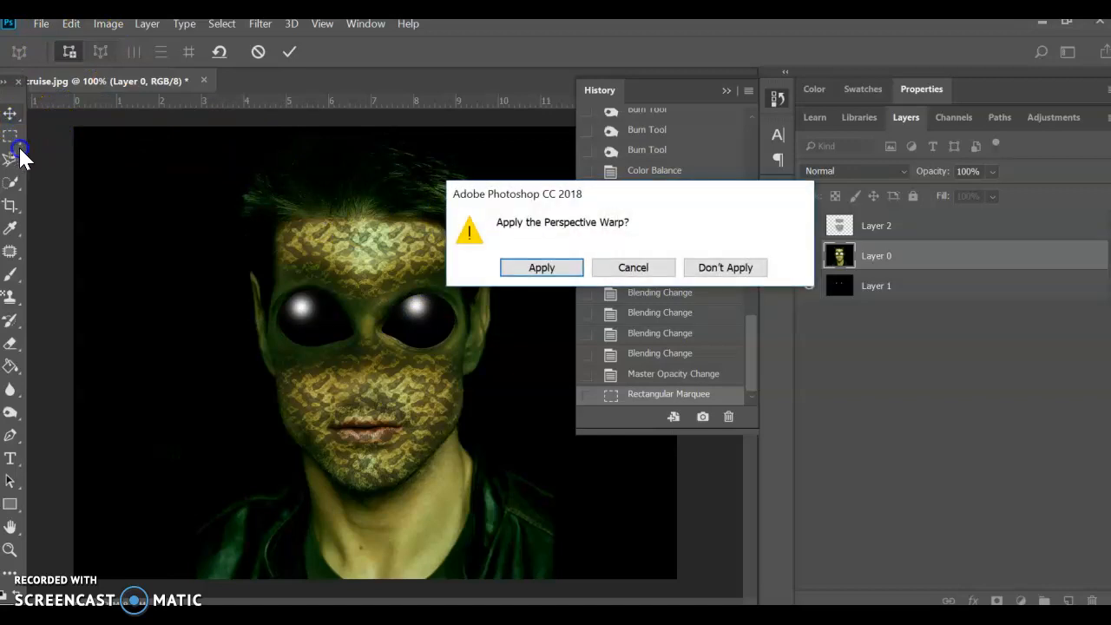
click(542, 267)
Step: Stretch the selected hair and forehead area upward with Free Transform to about 191% of its height
click(71, 23)
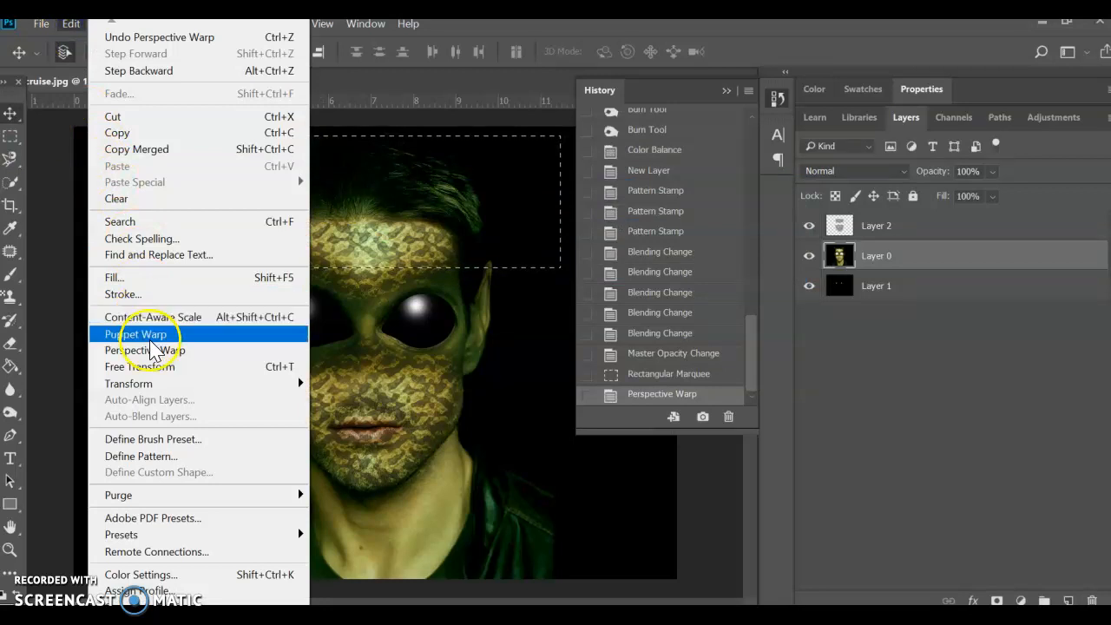
click(149, 367)
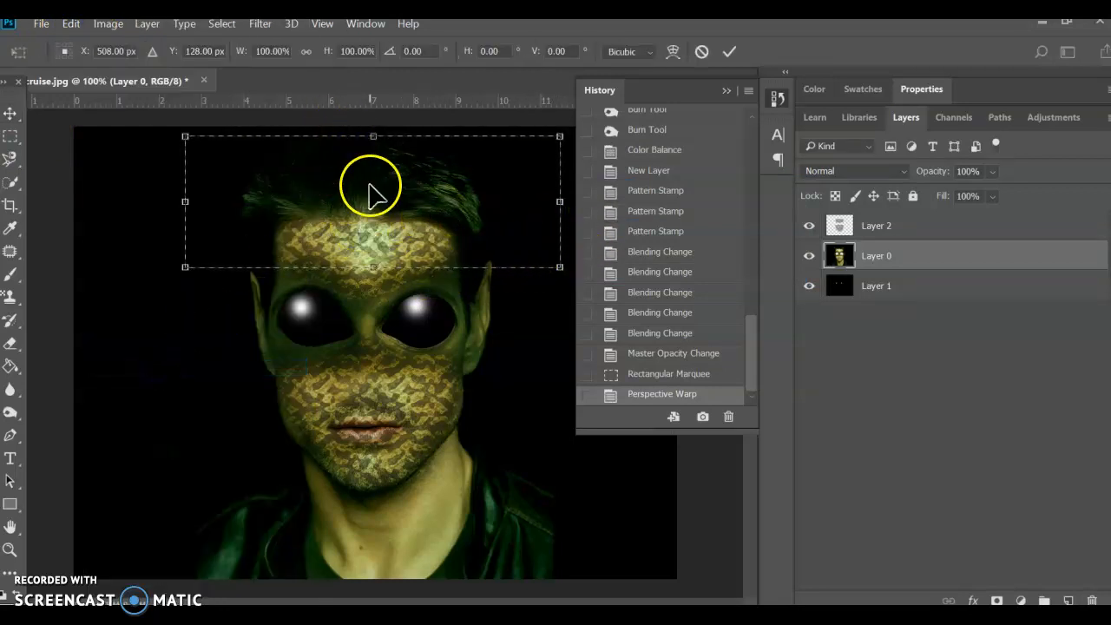
drag(374, 134, 377, 61)
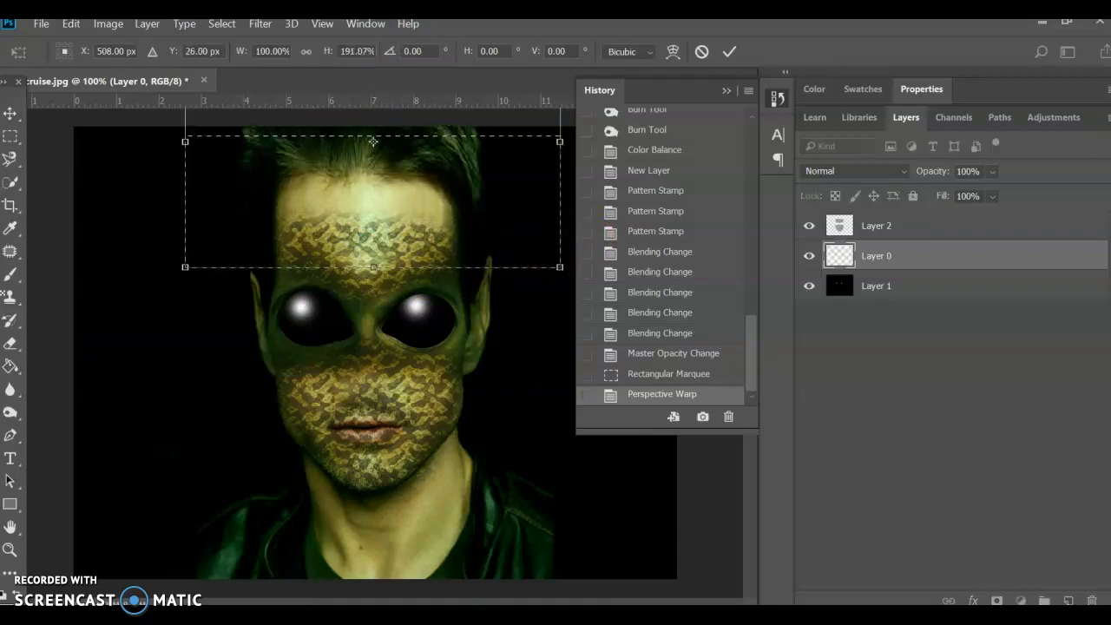
key(Return)
Step: Free-transform the forehead part of the pattern on Layer 2 to about 139% height and position it over the forehead
click(890, 228)
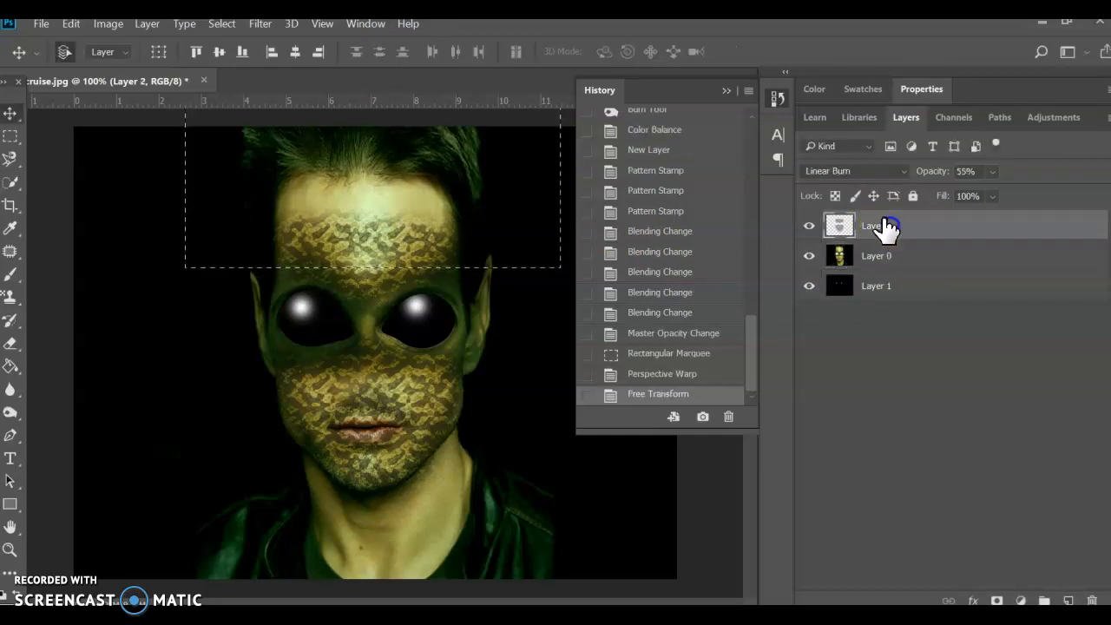
key(ctrl+t)
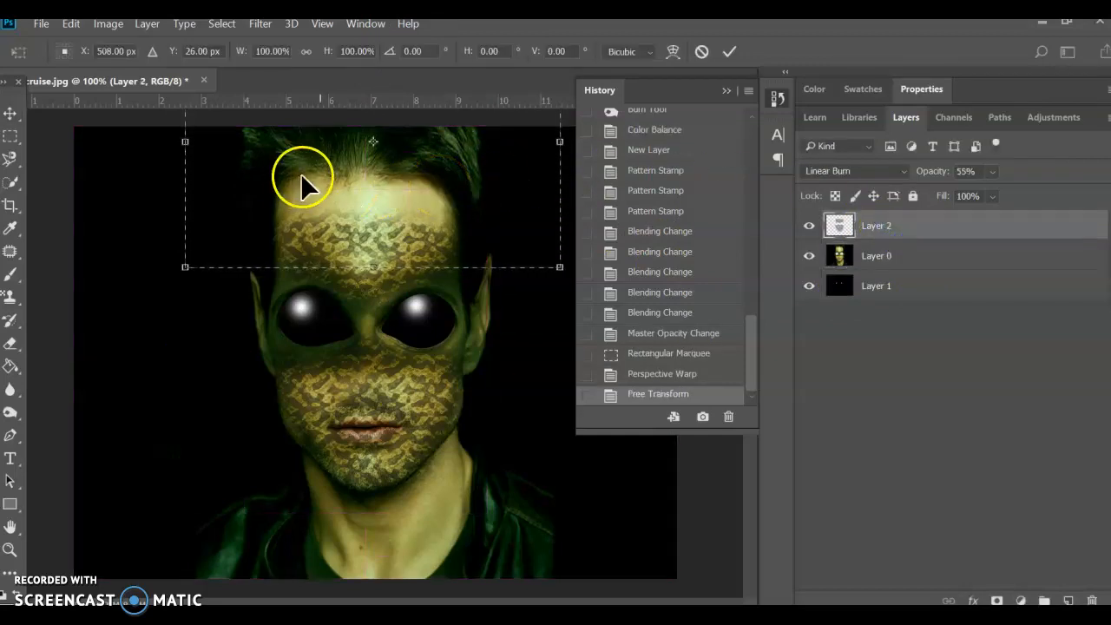
drag(373, 267, 358, 235)
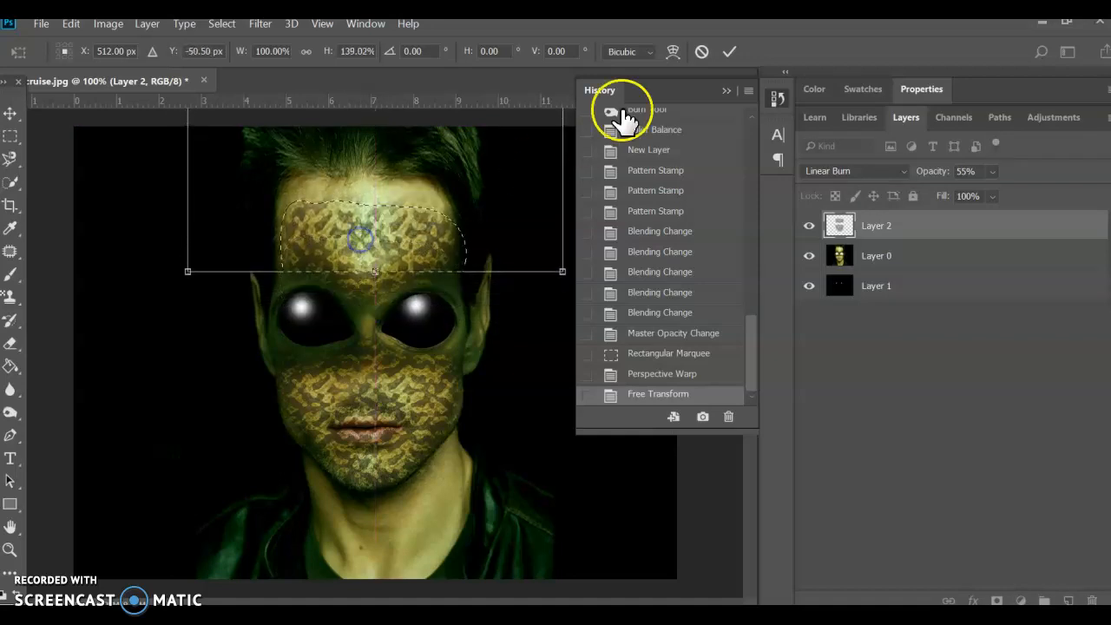
key(Return)
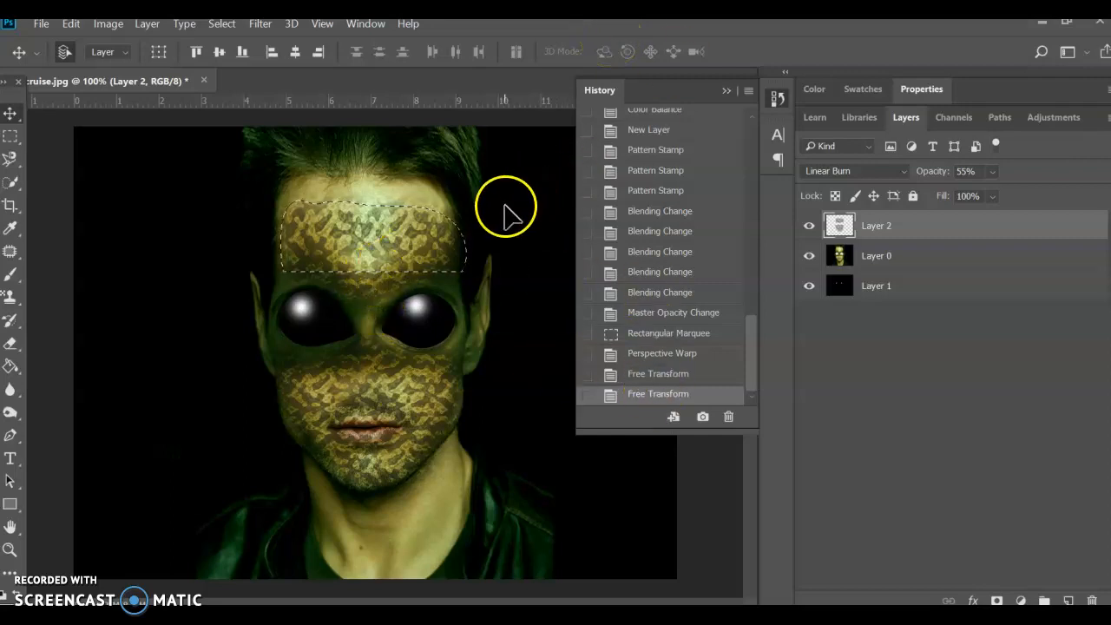
Step: Stretch the forehead pattern further upward to the hairline with Free Transform and deselect the area
key(ctrl+t)
drag(373, 162, 367, 124)
key(Return)
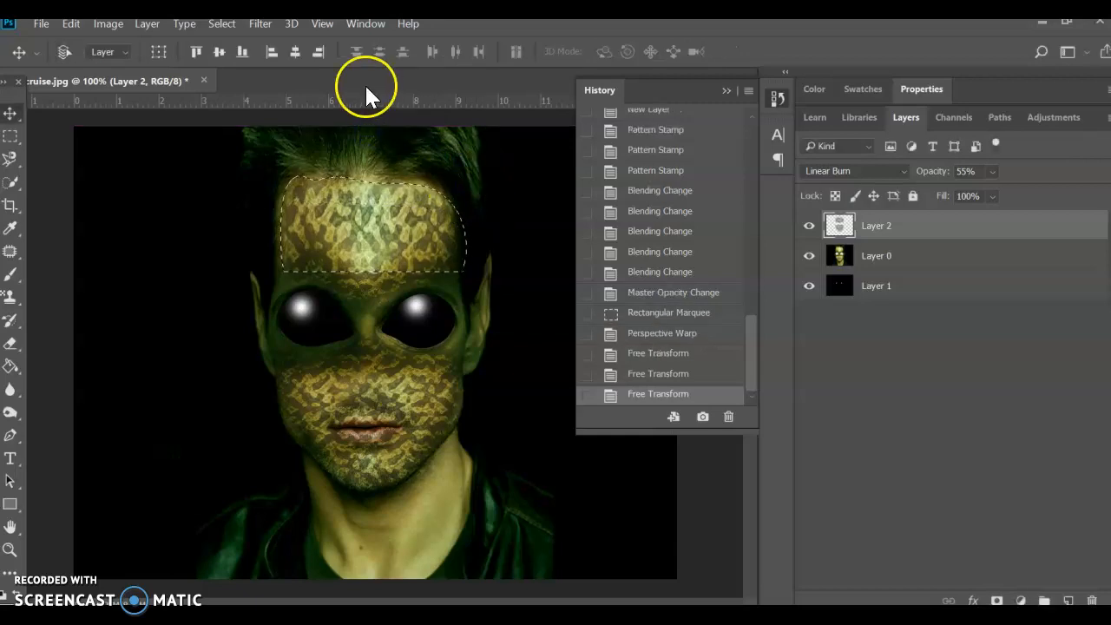
key(ctrl+d)
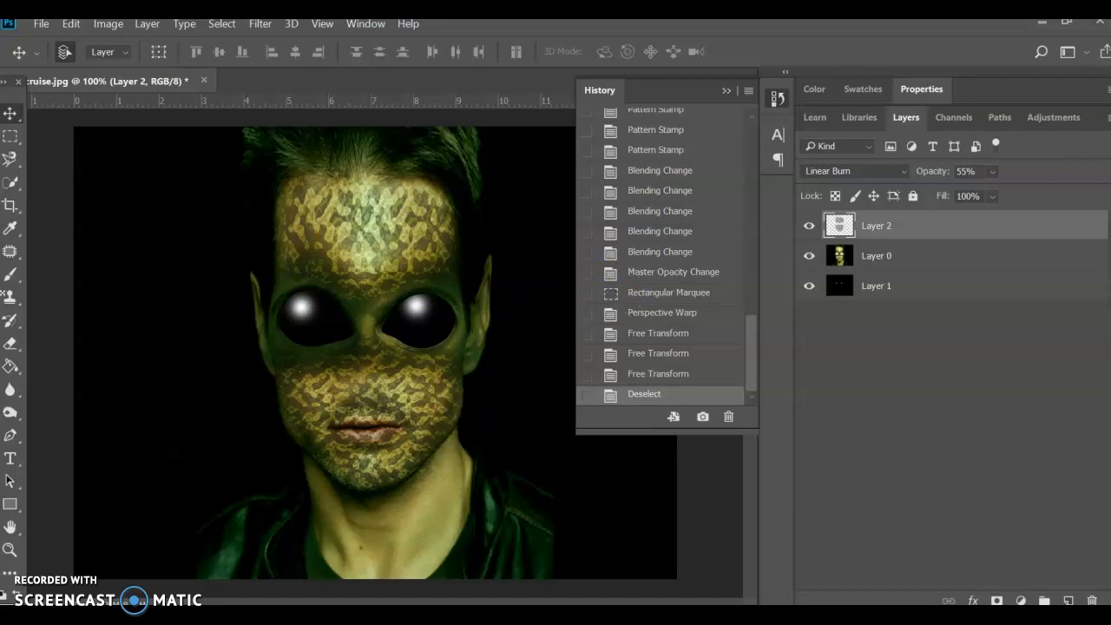
Step: Lower Layer 2's opacity to 35% and shift Layer 0's midtones toward red by +74 with Color Balance
drag(978, 194, 993, 188)
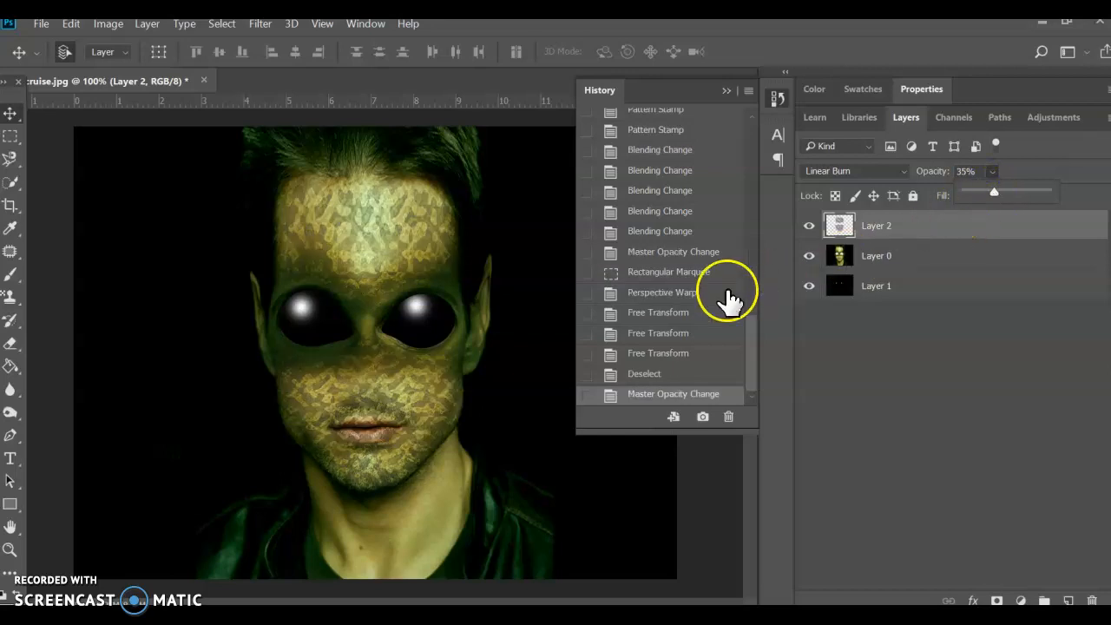
click(937, 255)
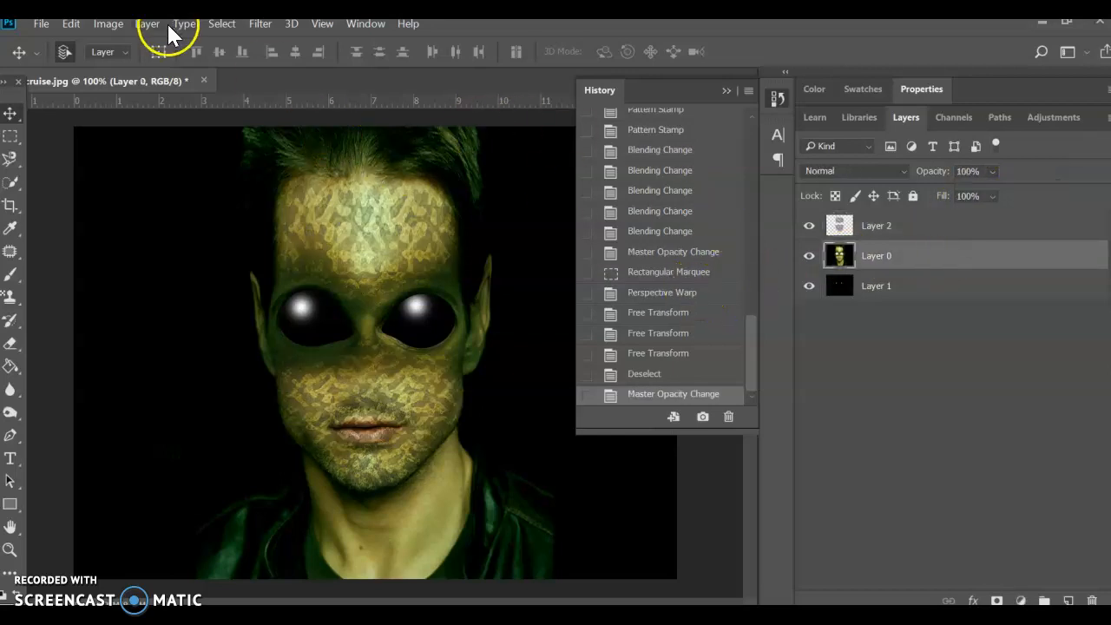
click(102, 24)
mouse_move(130, 63)
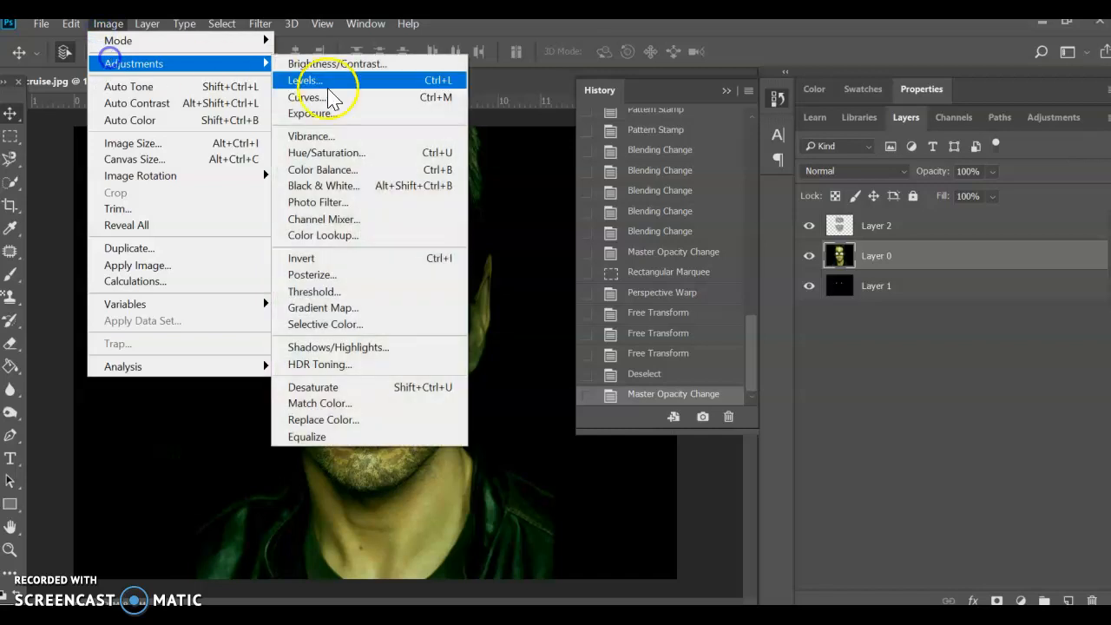
click(334, 169)
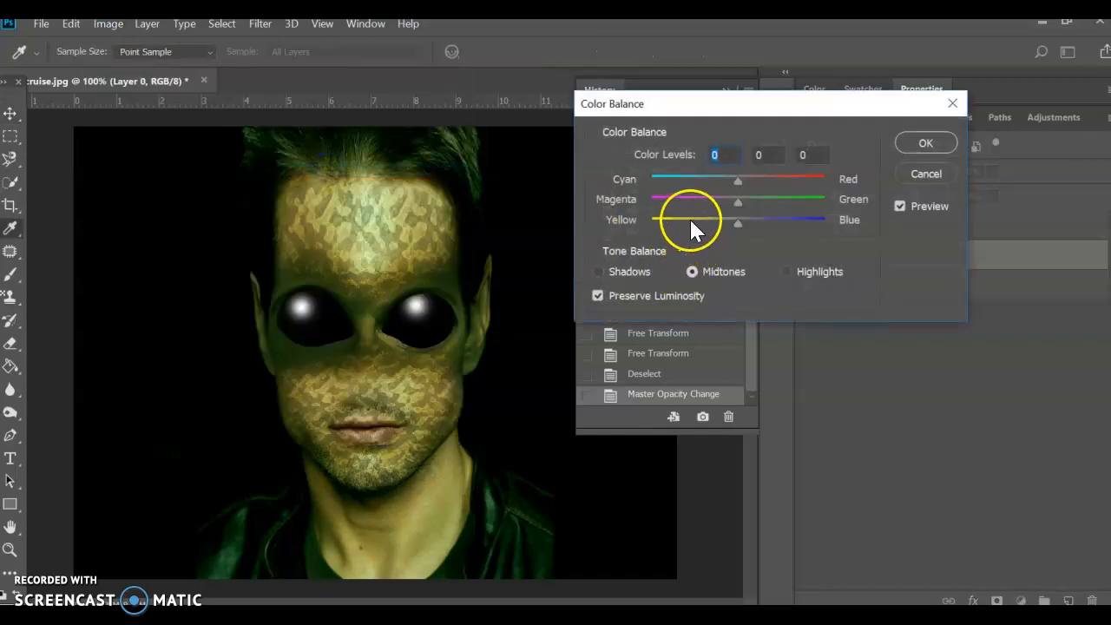
mouse_move(749, 180)
mouse_down()
mouse_move(640, 186)
mouse_move(763, 196)
mouse_up()
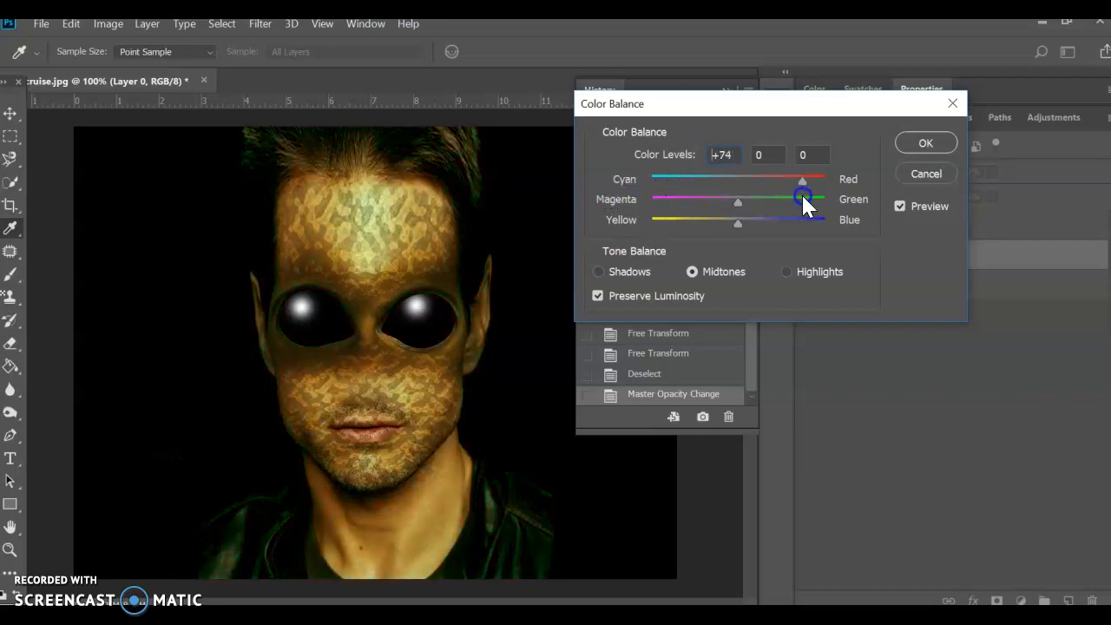
click(923, 143)
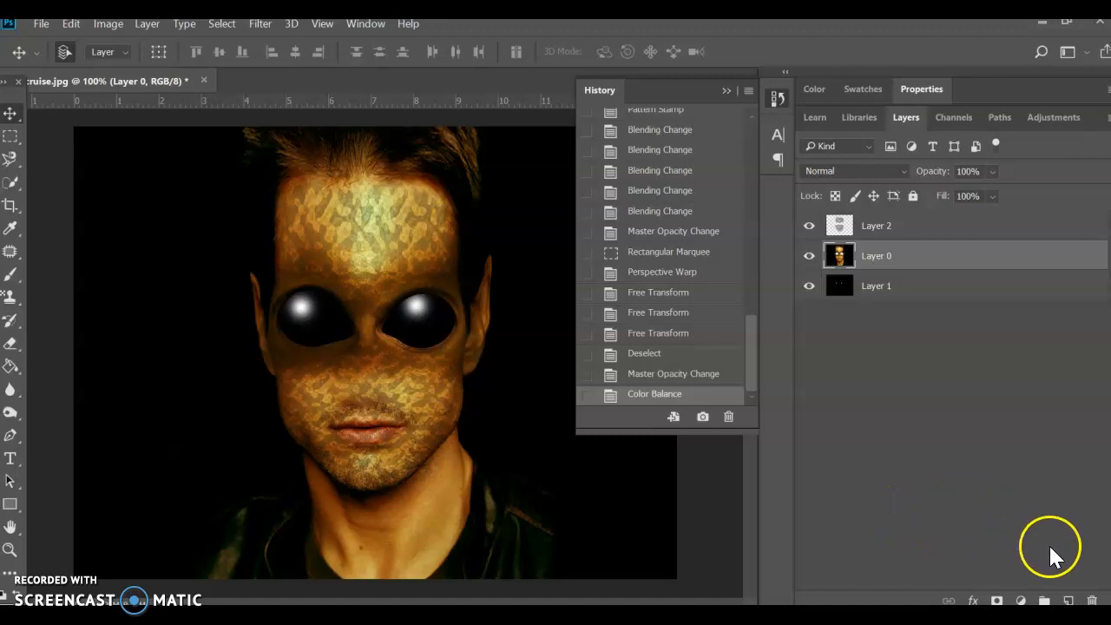
Step: Add a new layer above Layer 0 and set the foreground colour for the Brush to bright red, fc0b0b
click(1069, 598)
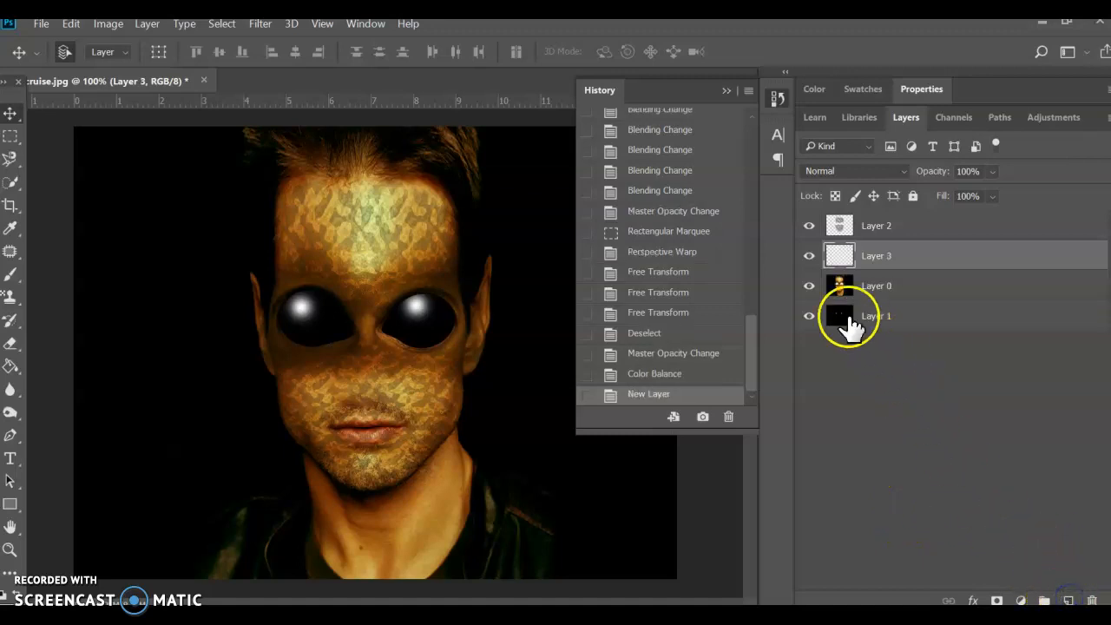
click(11, 274)
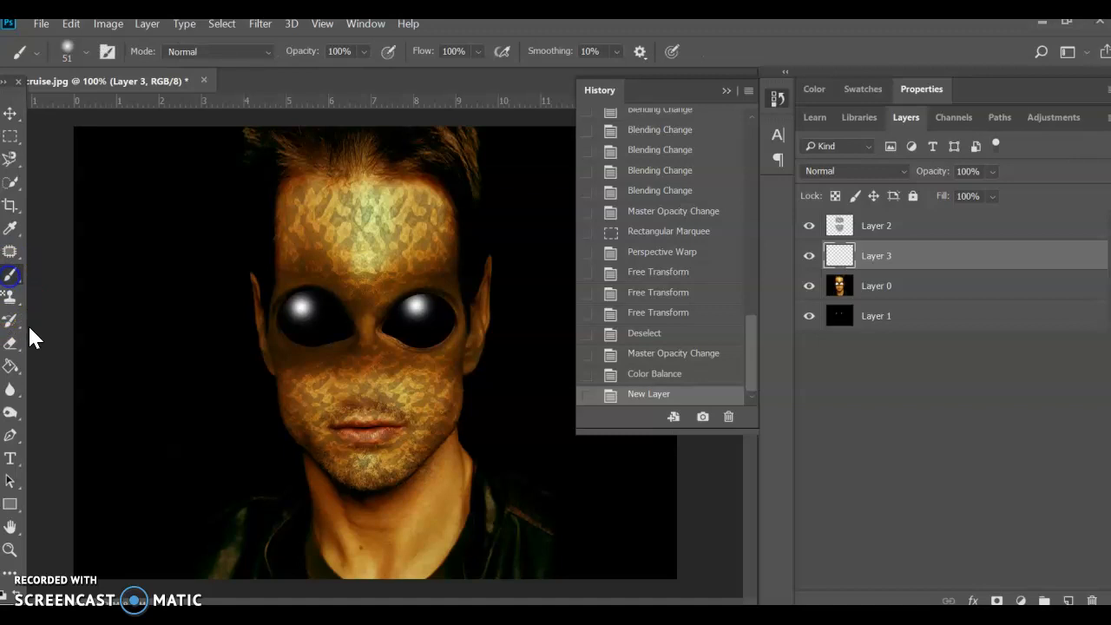
click(7, 82)
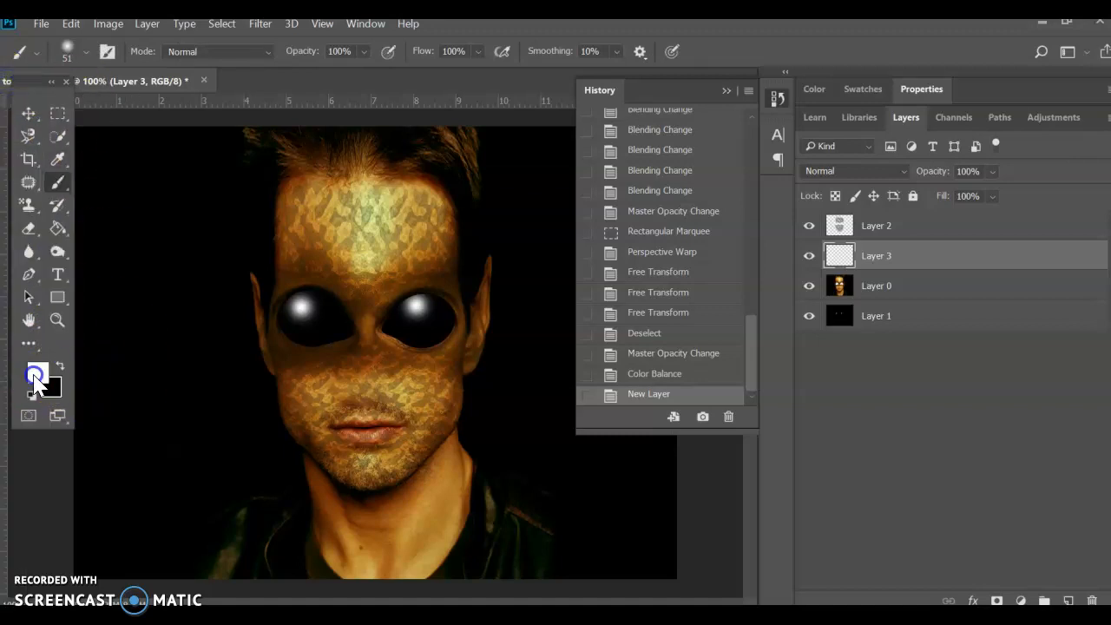
click(35, 375)
click(568, 189)
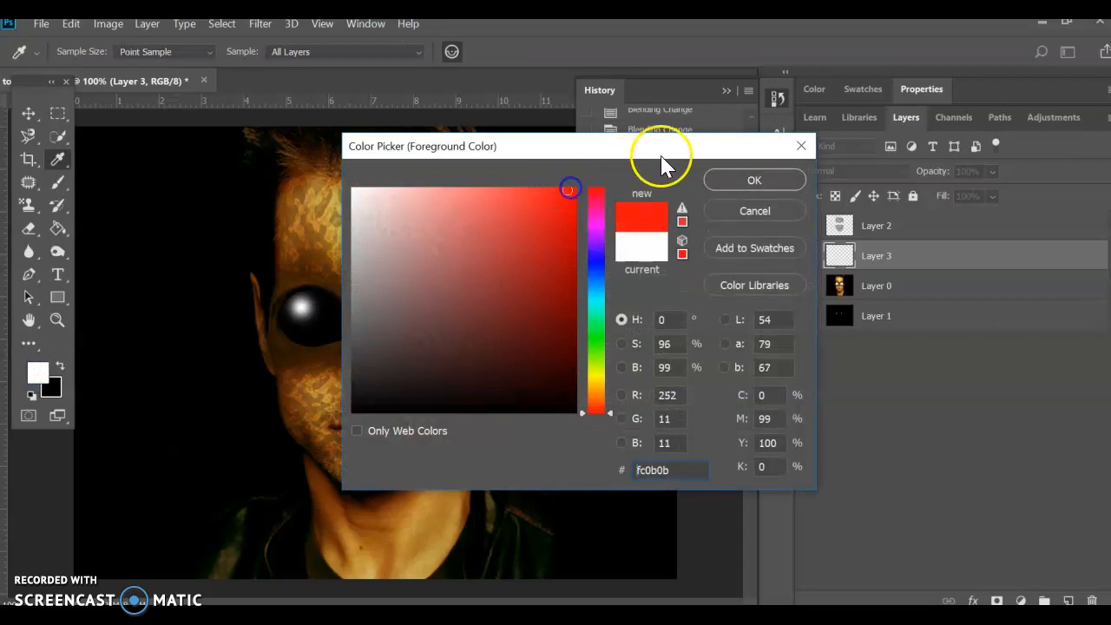
click(734, 177)
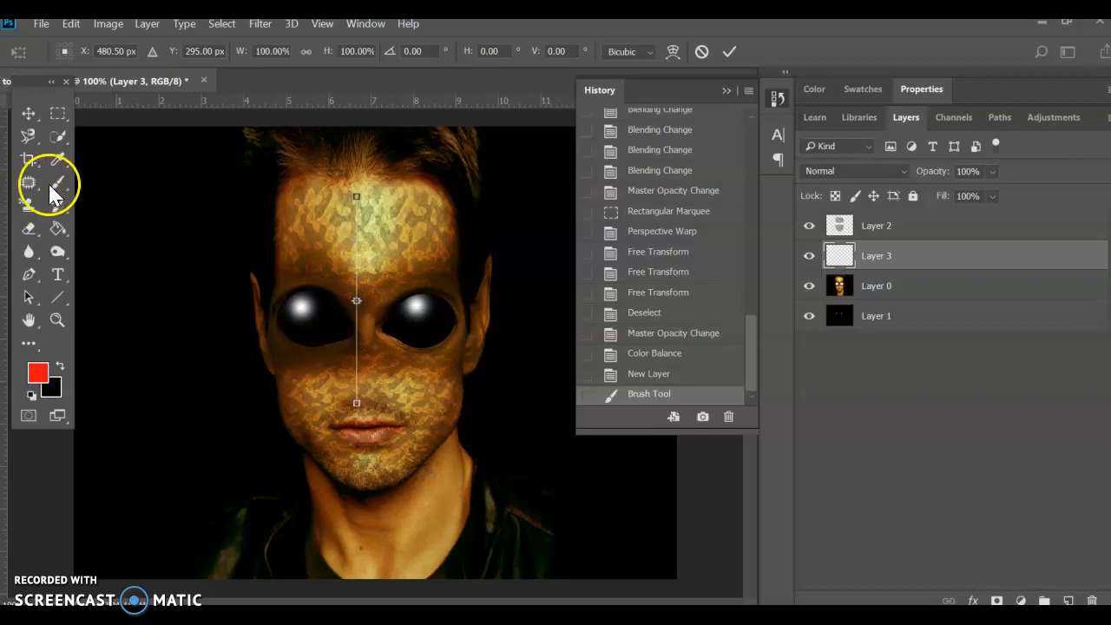
Step: Delete the new layer holding the thin vertical red brush line over the face
click(942, 257)
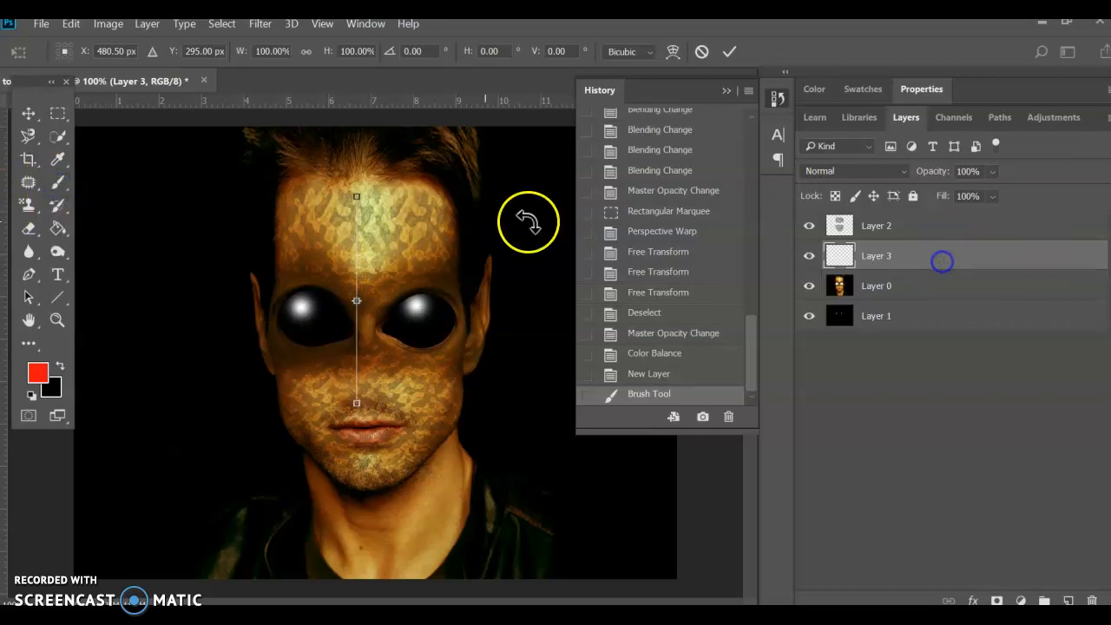
key(Return)
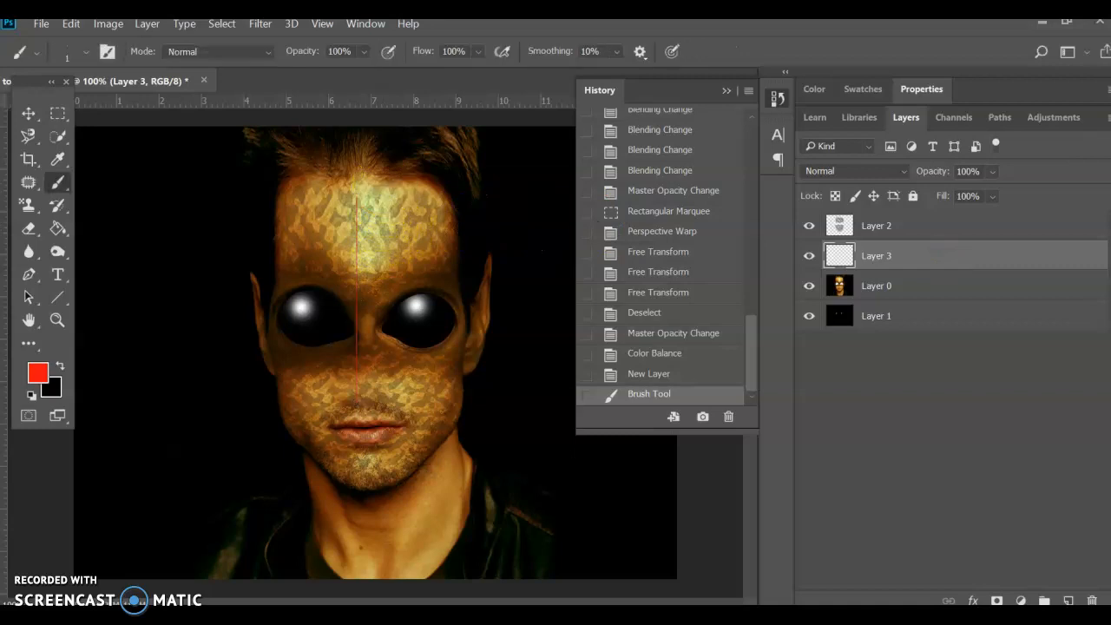
key(Delete)
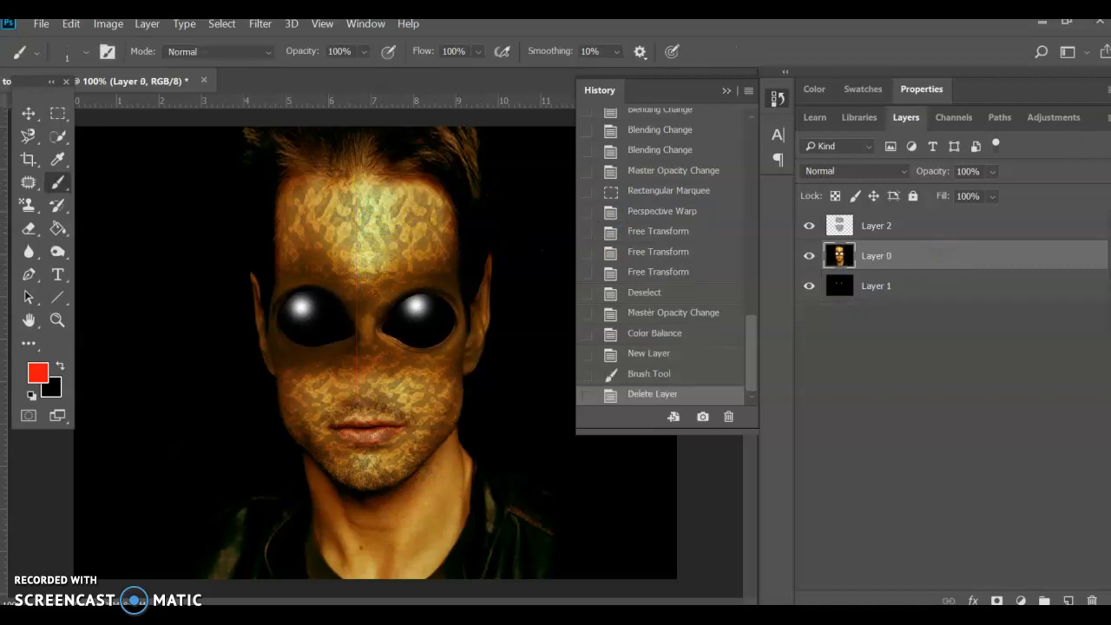
Step: Set the brush size to 7 px and add a new empty layer directly above Layer 0
scroll(359, 344, up, 5)
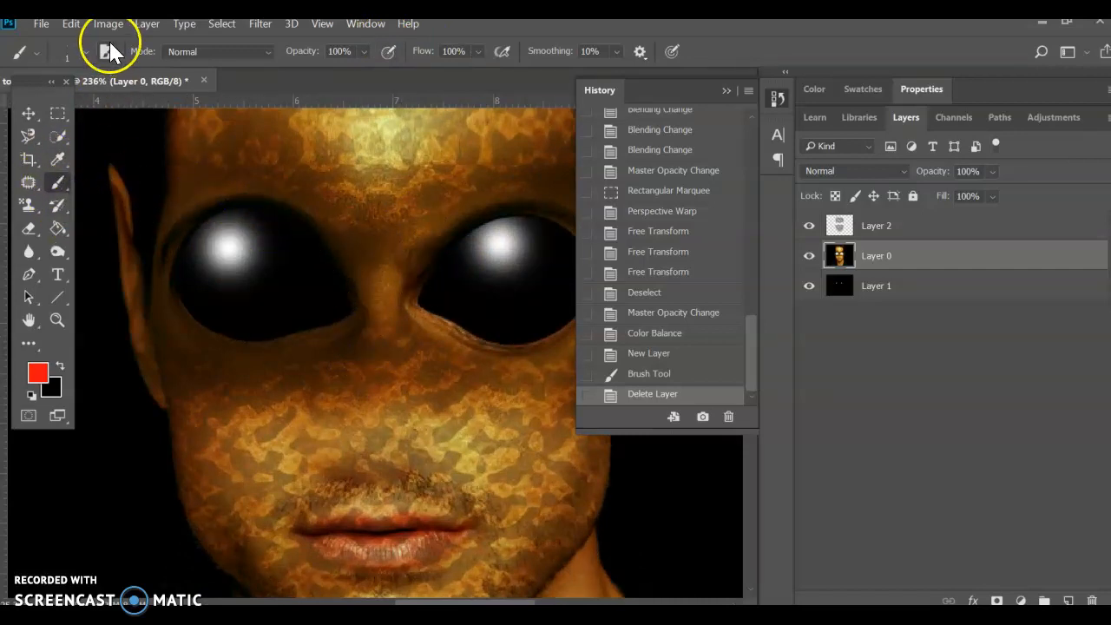
click(85, 52)
drag(102, 103, 92, 114)
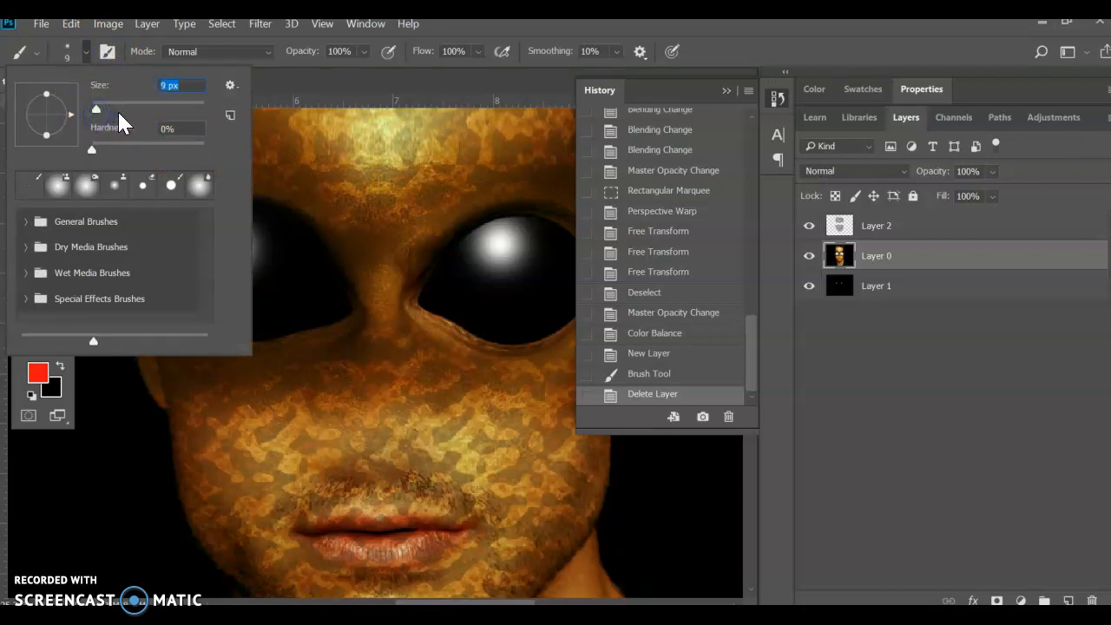
click(347, 141)
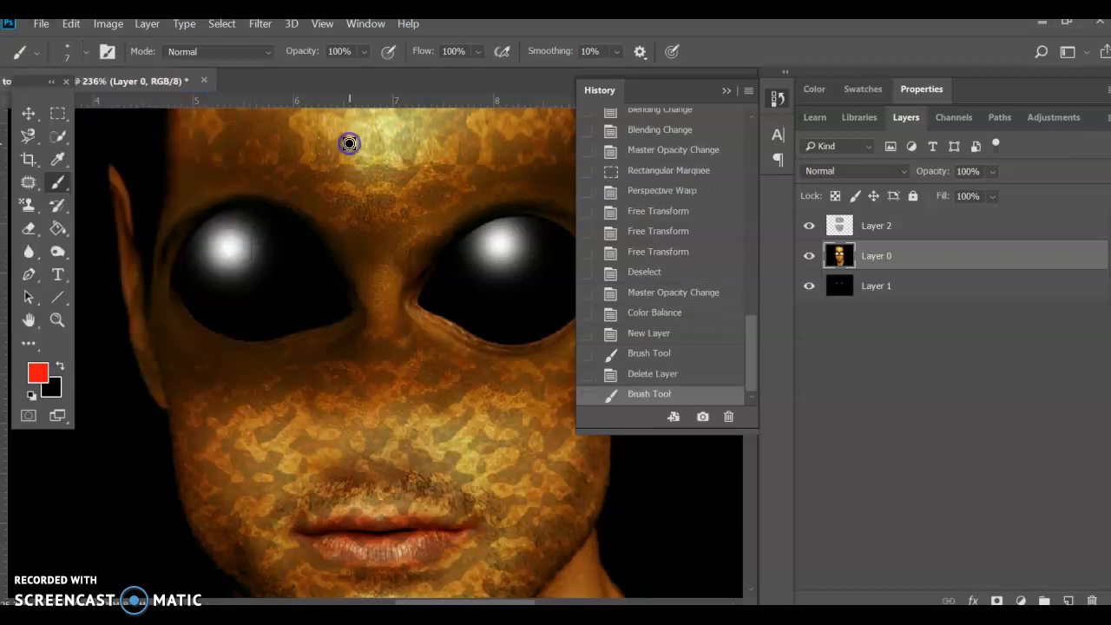
key(ctrl+z)
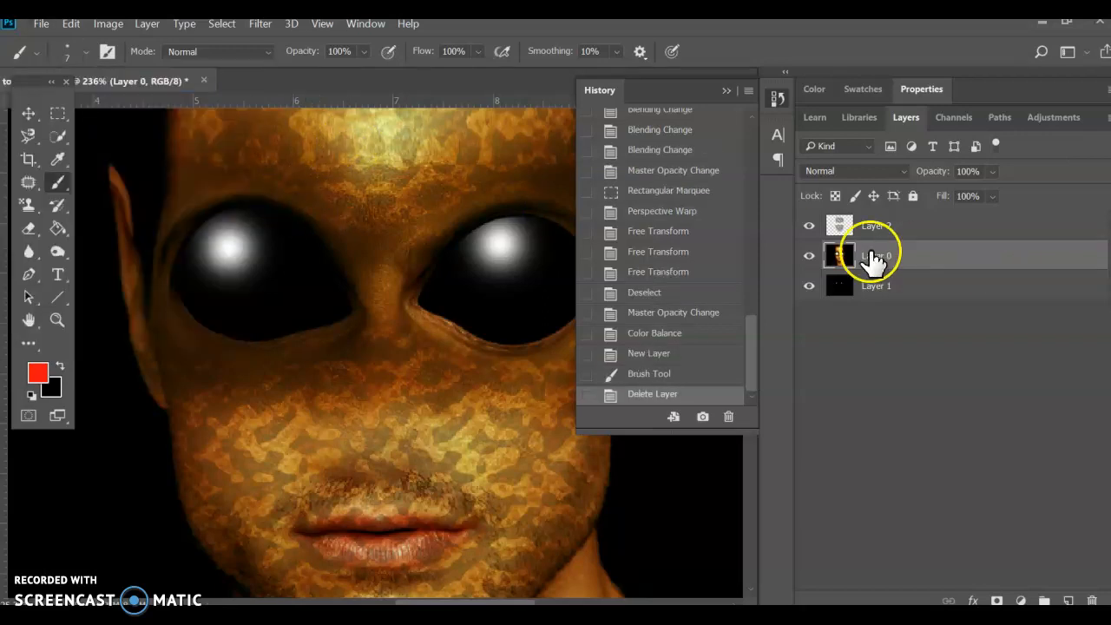
click(1069, 600)
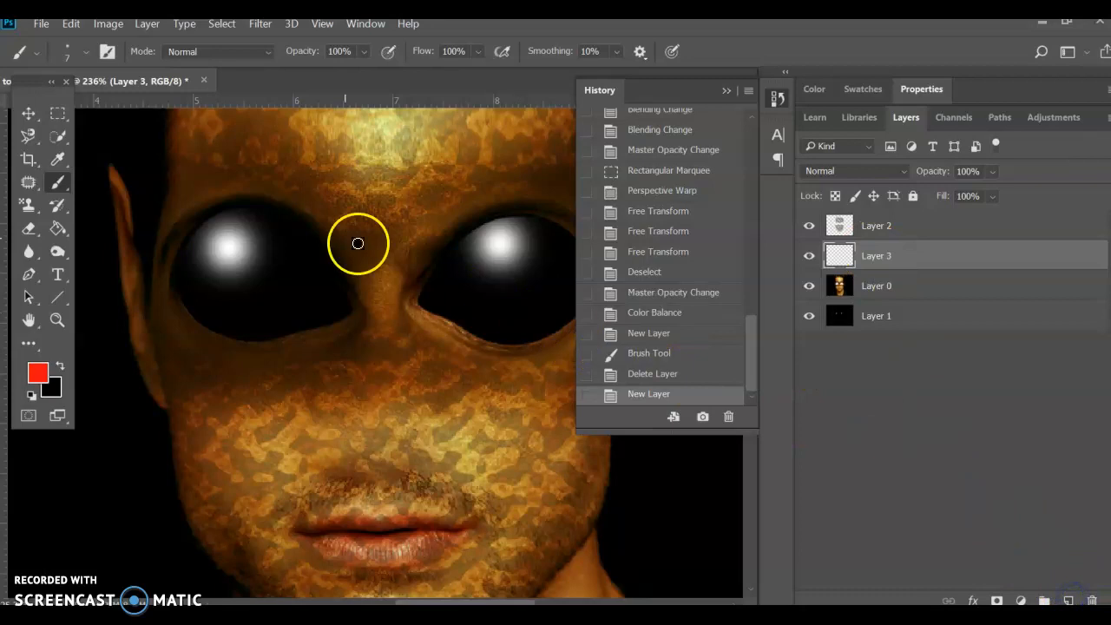
Step: Paint short red vein strokes radiating above, beside and below the alien's left-hand eye on the new layer
drag(210, 159, 245, 192)
mouse_move(310, 177)
mouse_down()
mouse_move(298, 203)
mouse_move(356, 216)
mouse_up()
drag(352, 257, 389, 253)
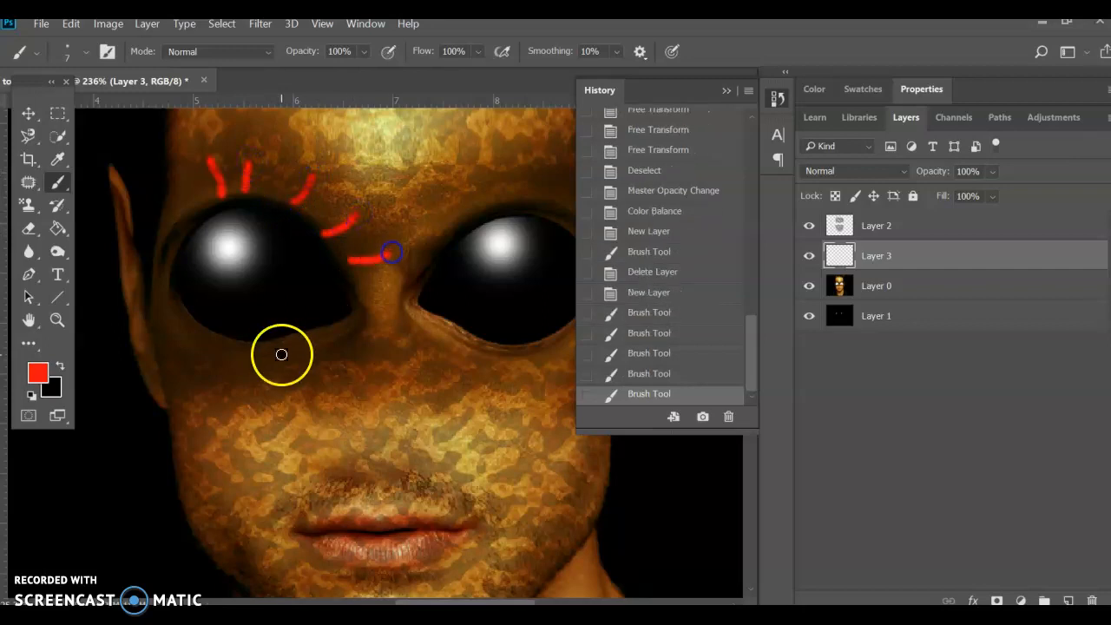
drag(293, 347, 297, 385)
mouse_move(237, 345)
mouse_down()
mouse_move(222, 372)
mouse_move(178, 349)
mouse_up()
drag(177, 308, 171, 330)
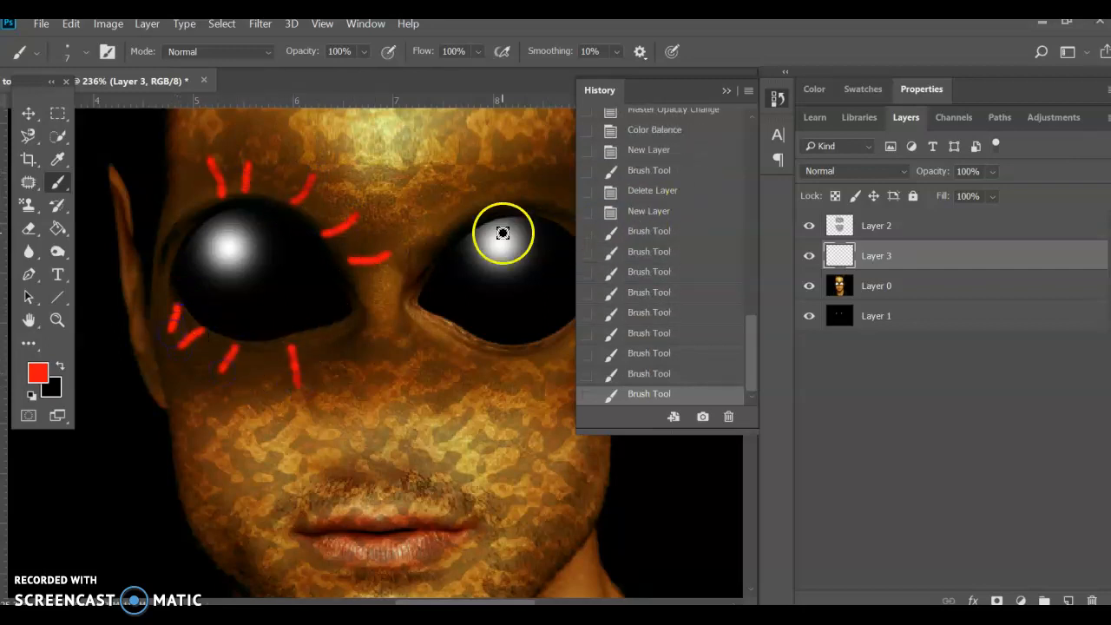
Step: Paint matching red vein strokes around the right-hand eye and complete the ring of strokes around both eyes
scroll(473, 224, right, 2)
drag(359, 199, 356, 202)
drag(406, 212, 378, 171)
drag(444, 202, 468, 156)
drag(486, 207, 528, 173)
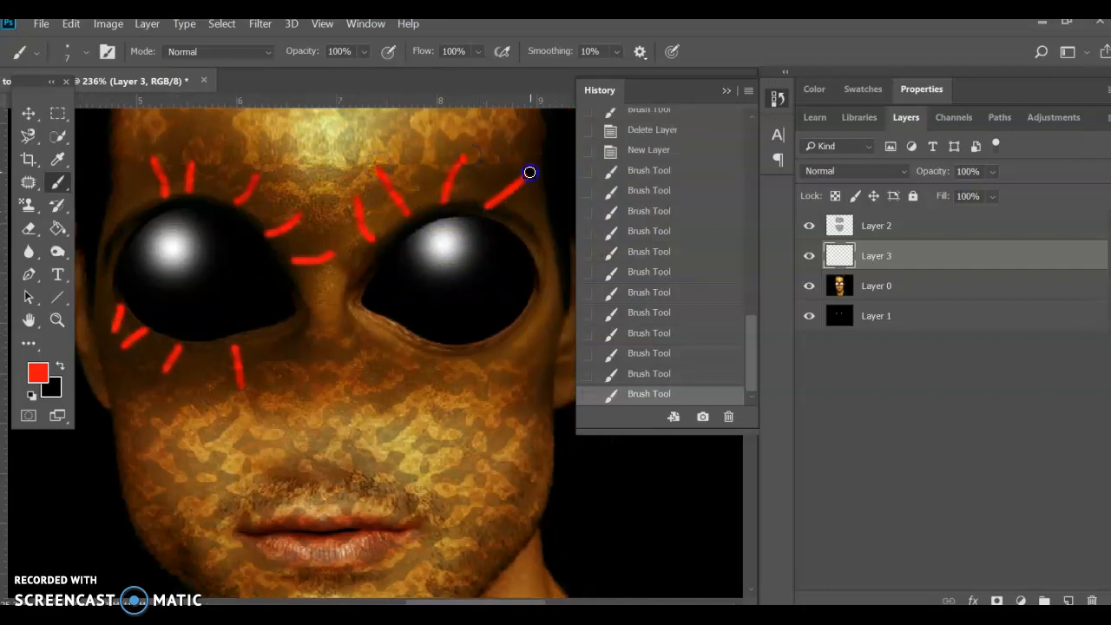
drag(487, 349, 552, 390)
drag(522, 326, 540, 347)
drag(383, 330, 367, 362)
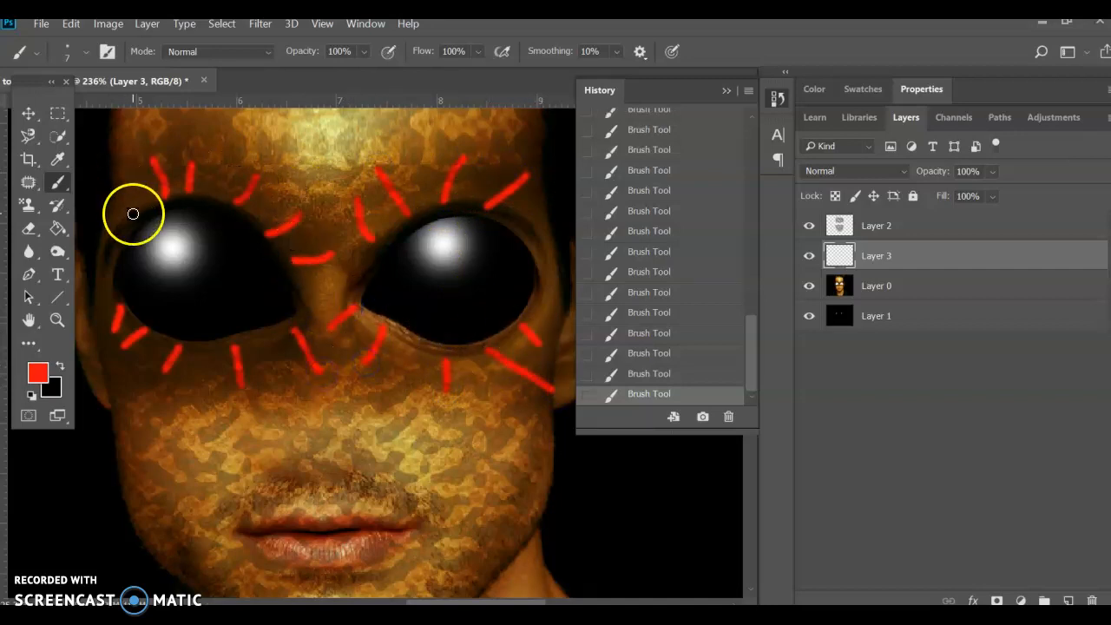
Step: Blend the red veins on Layer 3 into the skin with Multiply mode at 40% opacity
click(955, 255)
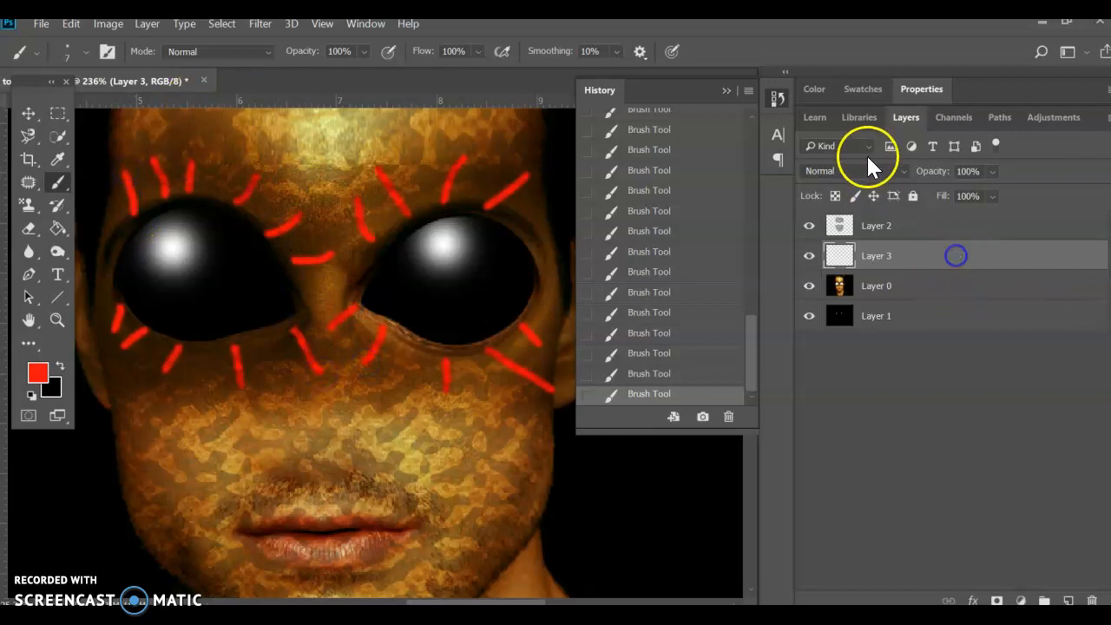
click(891, 171)
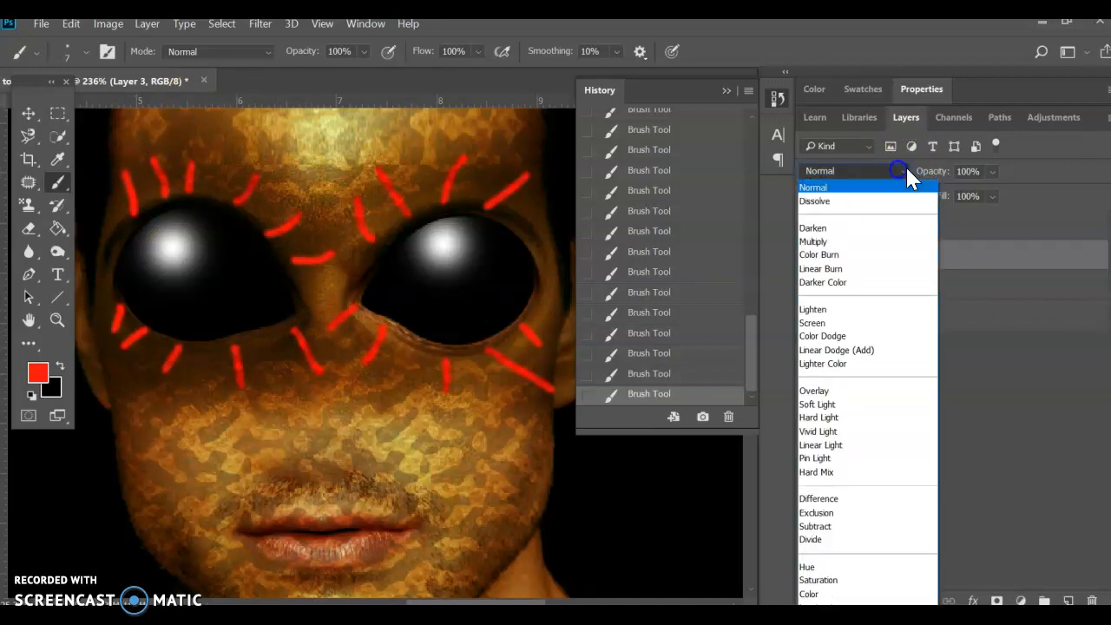
click(868, 323)
drag(852, 171, 815, 250)
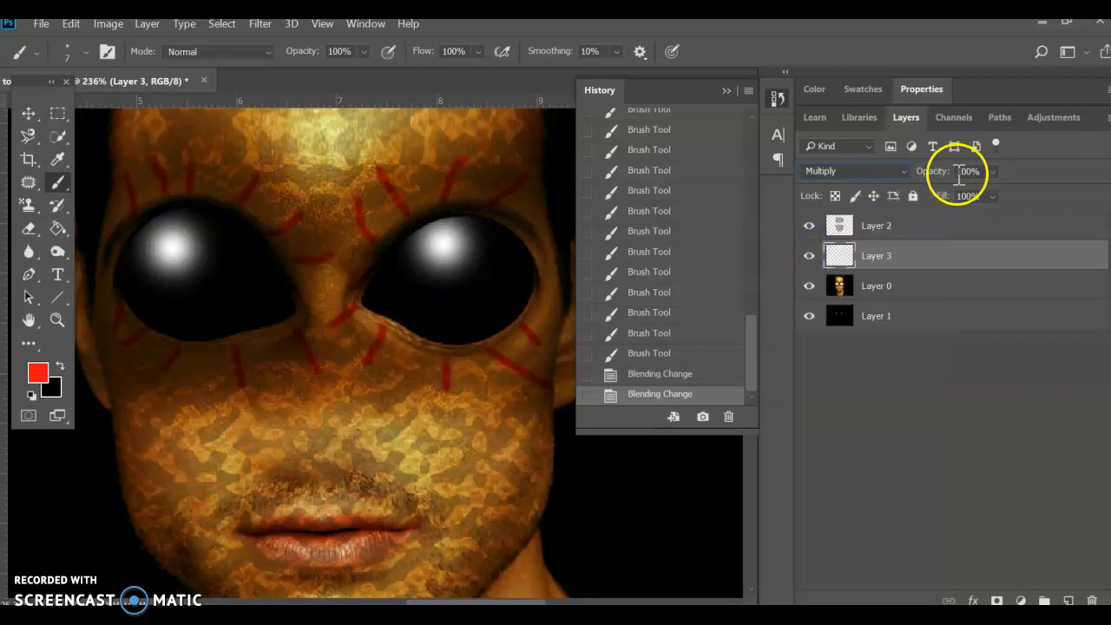
drag(970, 186, 974, 191)
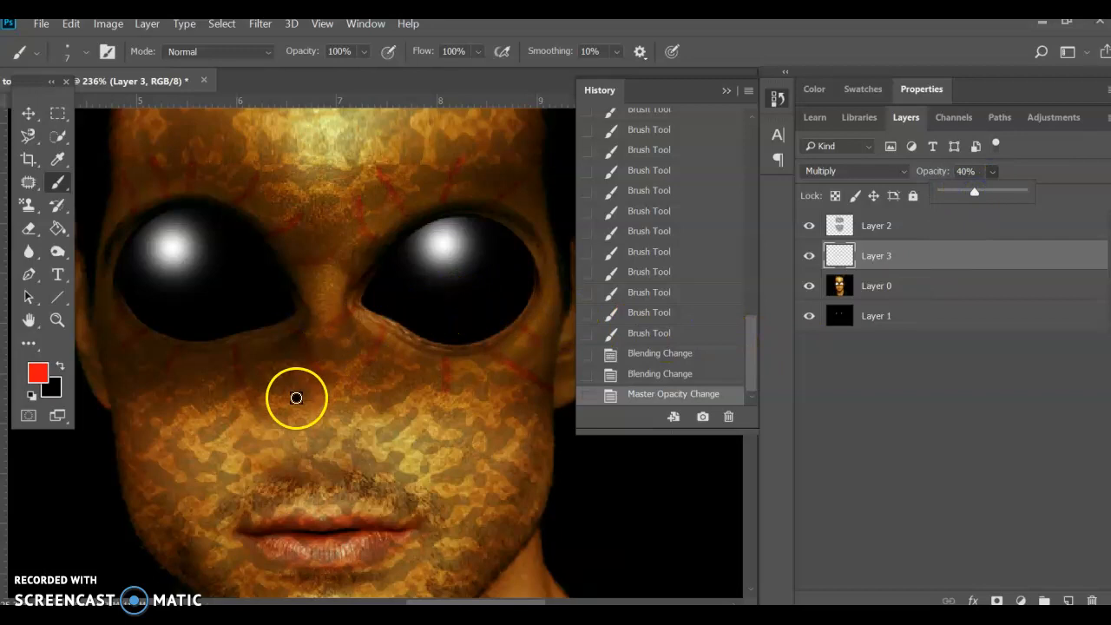
Step: Dock the floating toolbox, collapse the history list and fit the whole portrait in the window
scroll(295, 397, down, 2)
scroll(340, 318, down, 1)
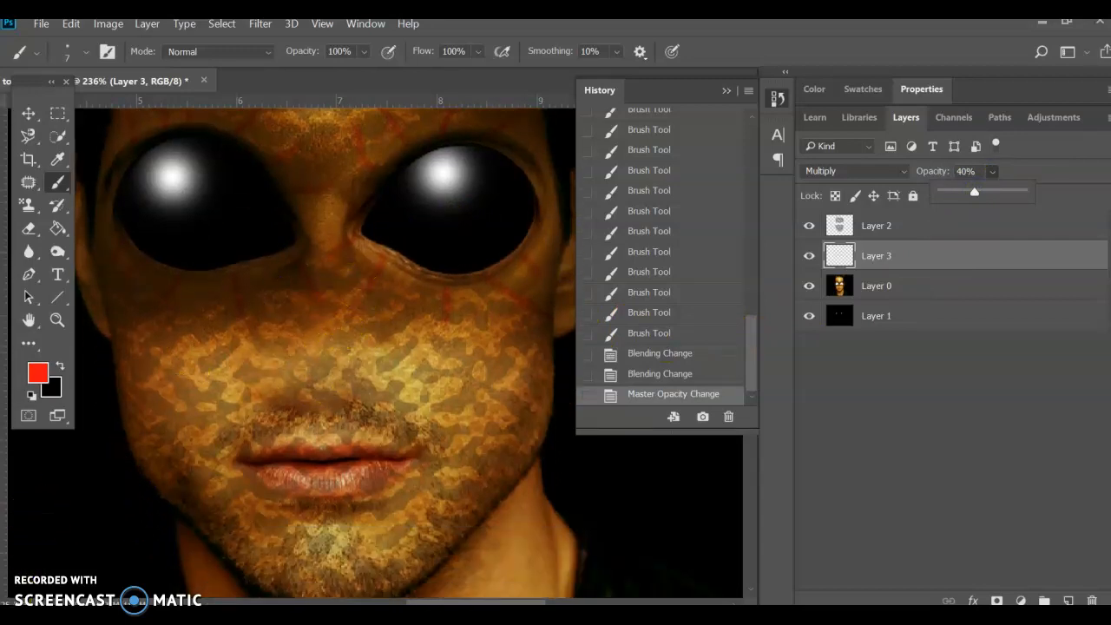
key(Return)
drag(28, 80, 8, 119)
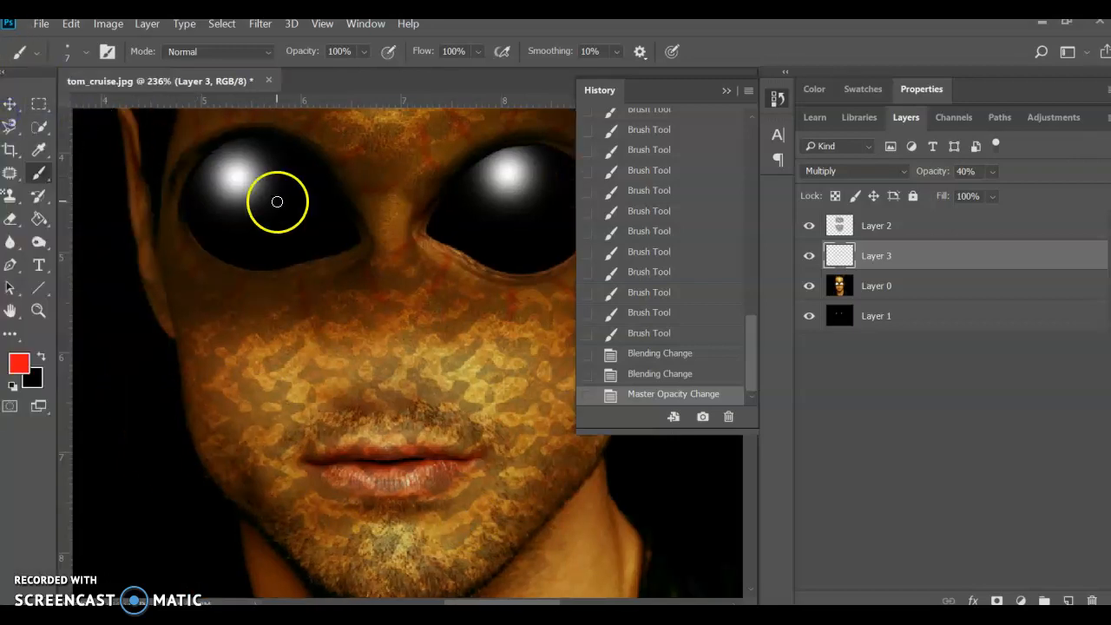
click(777, 100)
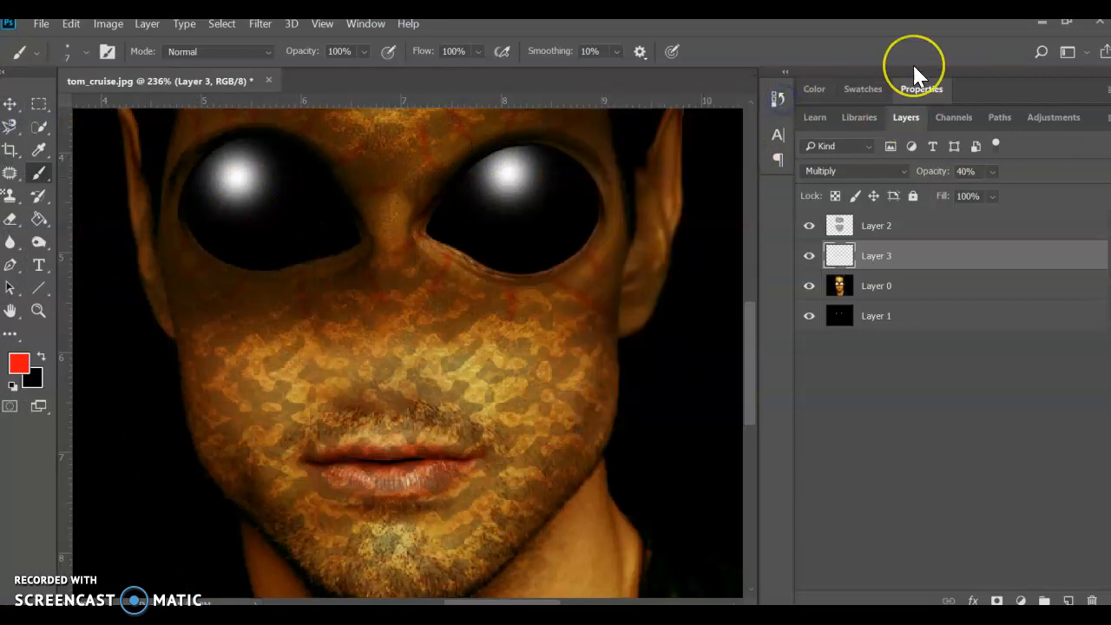
key(ctrl+0)
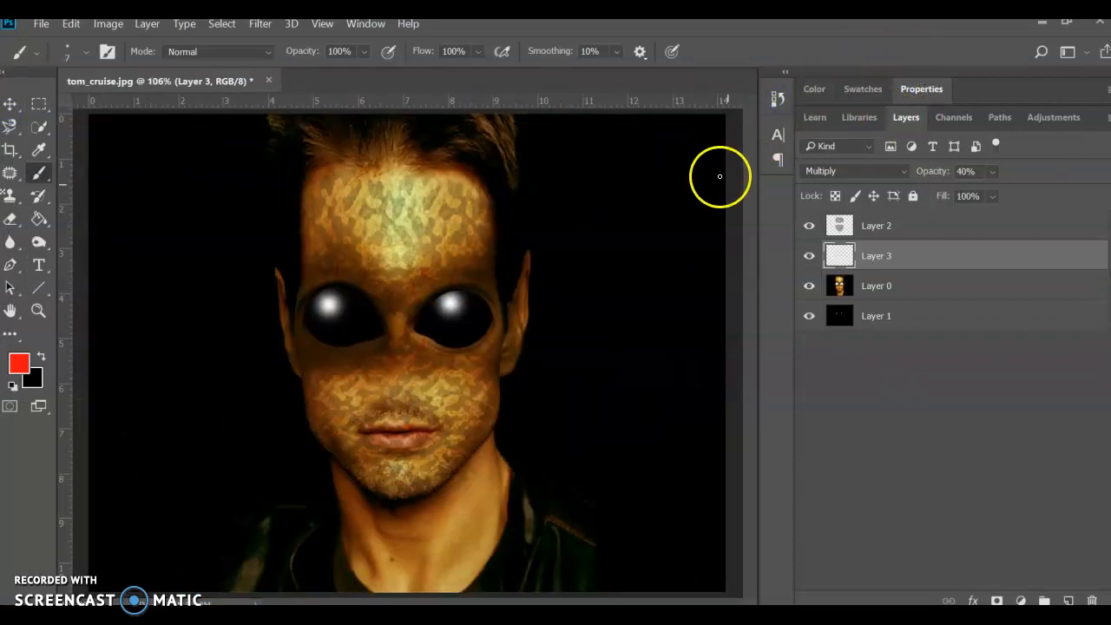
Step: Make the skin pattern layer, Layer 2, active and open its opacity value for editing
click(926, 225)
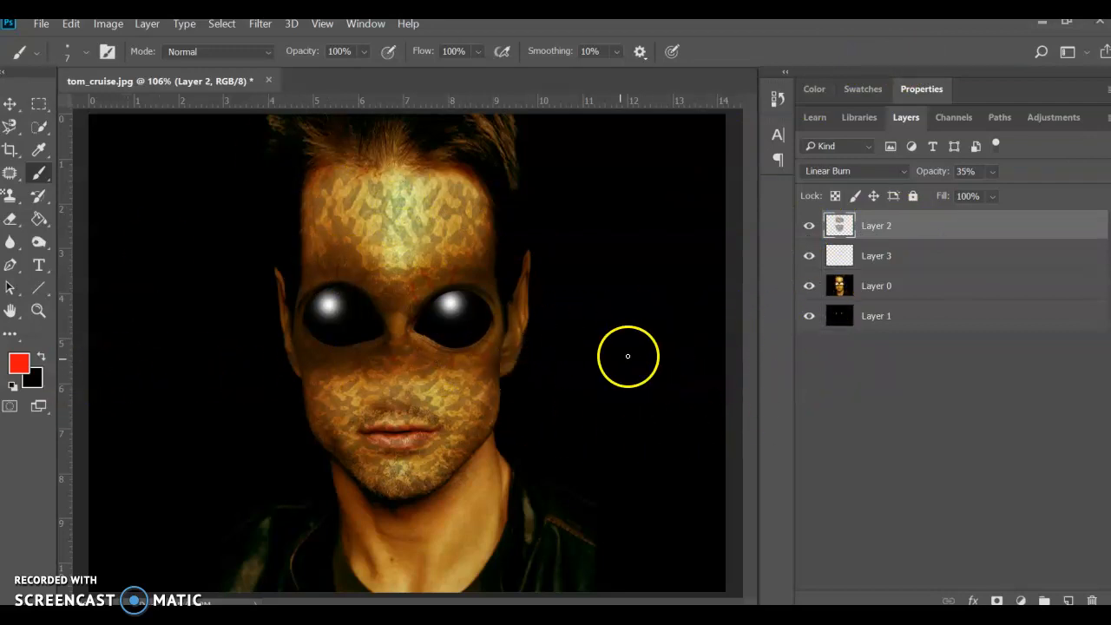
click(903, 173)
click(904, 173)
click(985, 172)
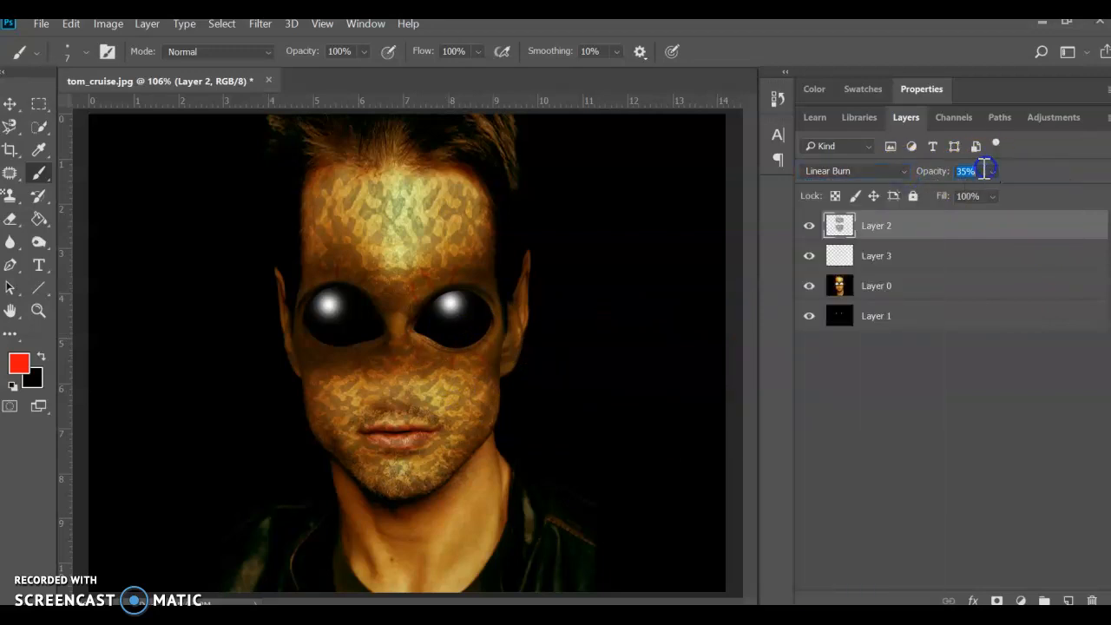